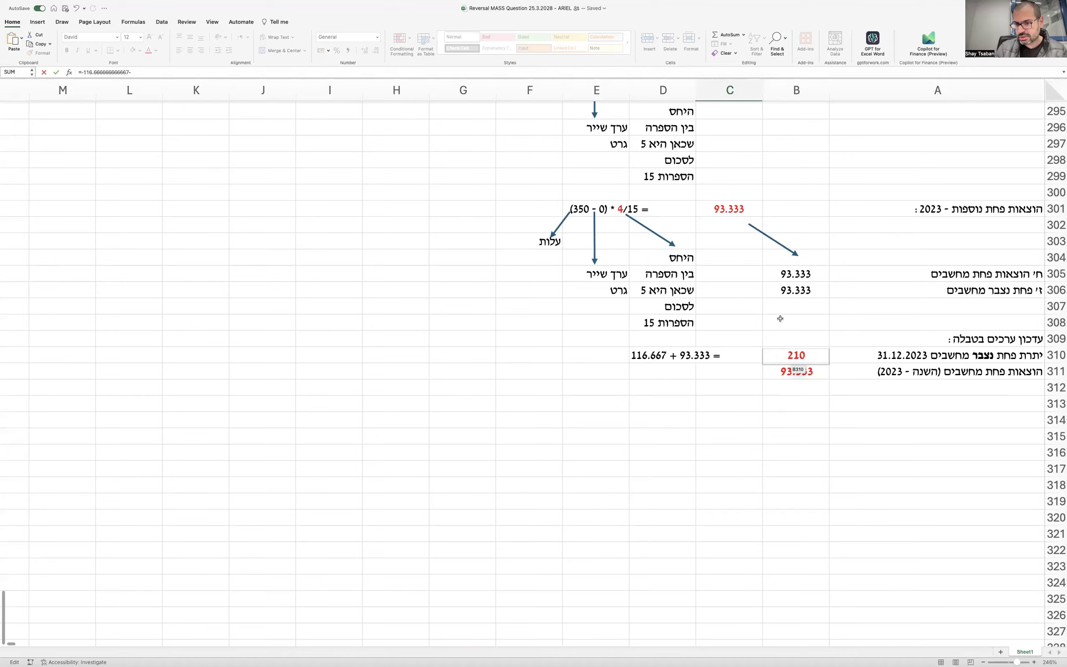
Complete the computers' accumulated depreciation formula in C198 by subtracting the 2023 depreciation expense in C301
{"action": "left_click", "coordinate": [746, 210]}
{"action": "scroll", "coordinate": [746, 210], "scroll_direction": "up", "scroll_amount": 20}
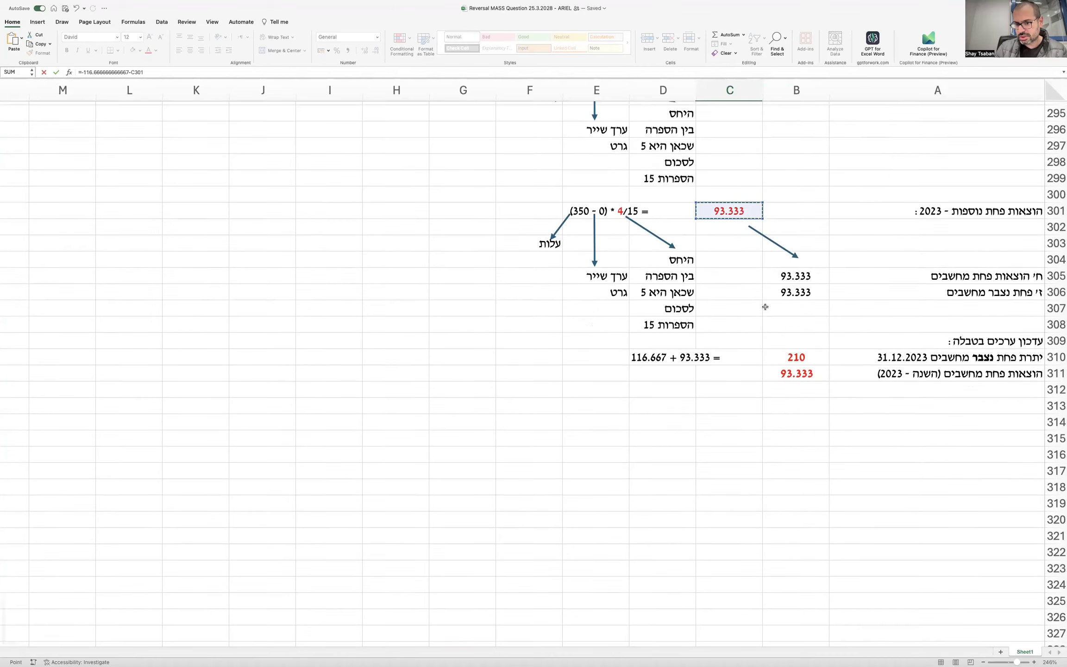
{"action": "scroll", "coordinate": [766, 309], "scroll_direction": "up", "scroll_amount": 3}
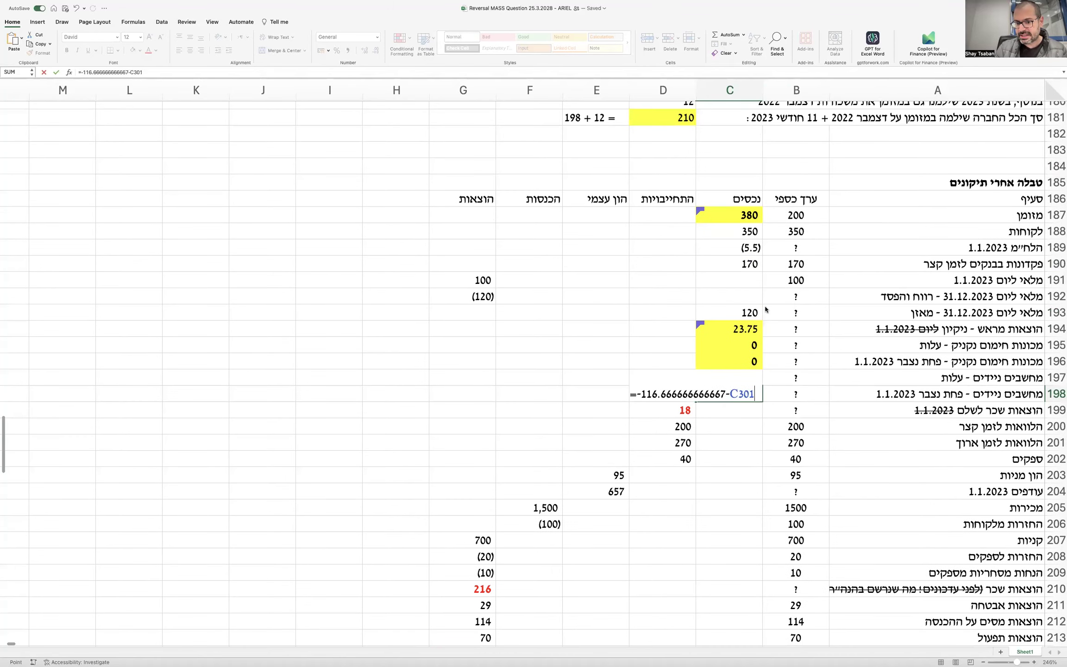
{"action": "key", "text": "Return"}
Format the computers' accumulated depreciation cell C198 in bold with a yellow fill
{"action": "left_click", "coordinate": [734, 391]}
{"action": "key", "text": "super+b"}
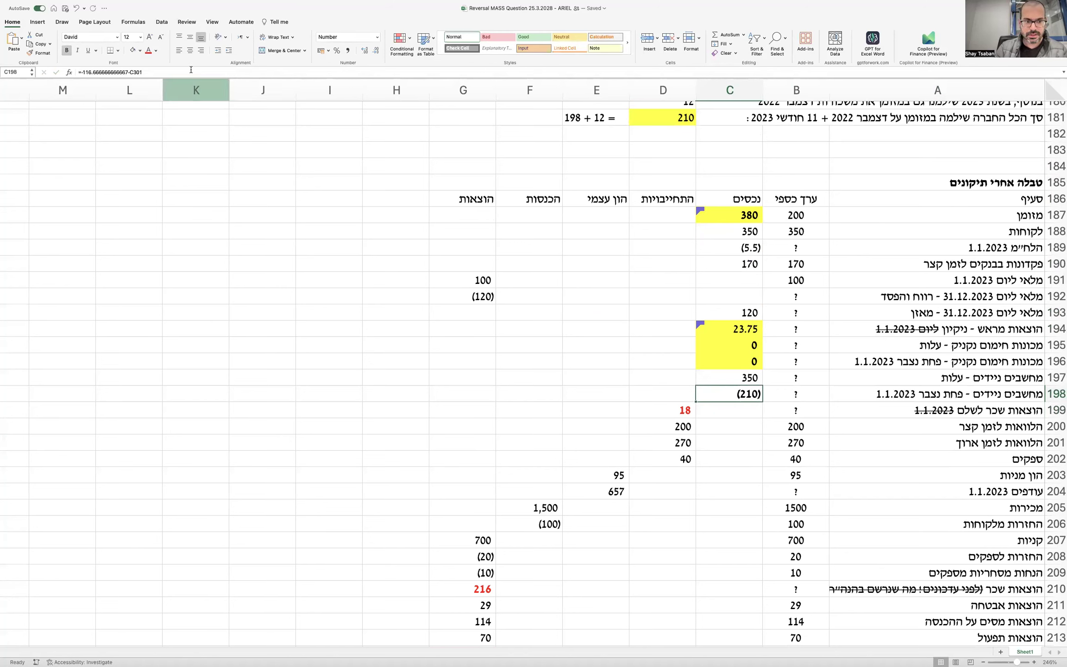
{"action": "left_click", "coordinate": [140, 51]}
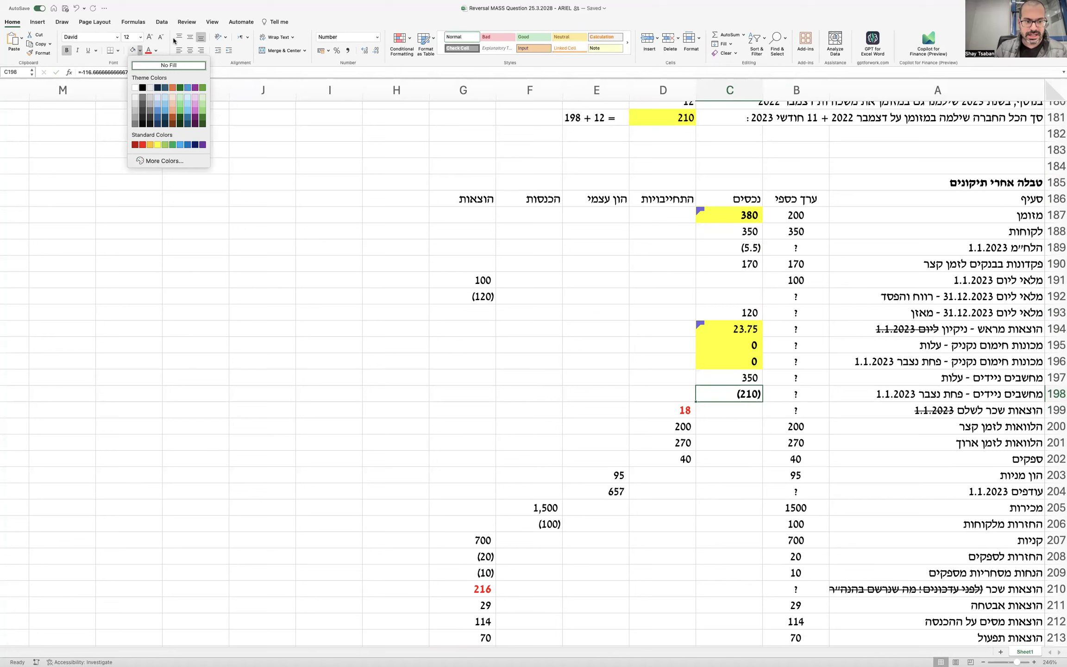
{"action": "left_click", "coordinate": [157, 145]}
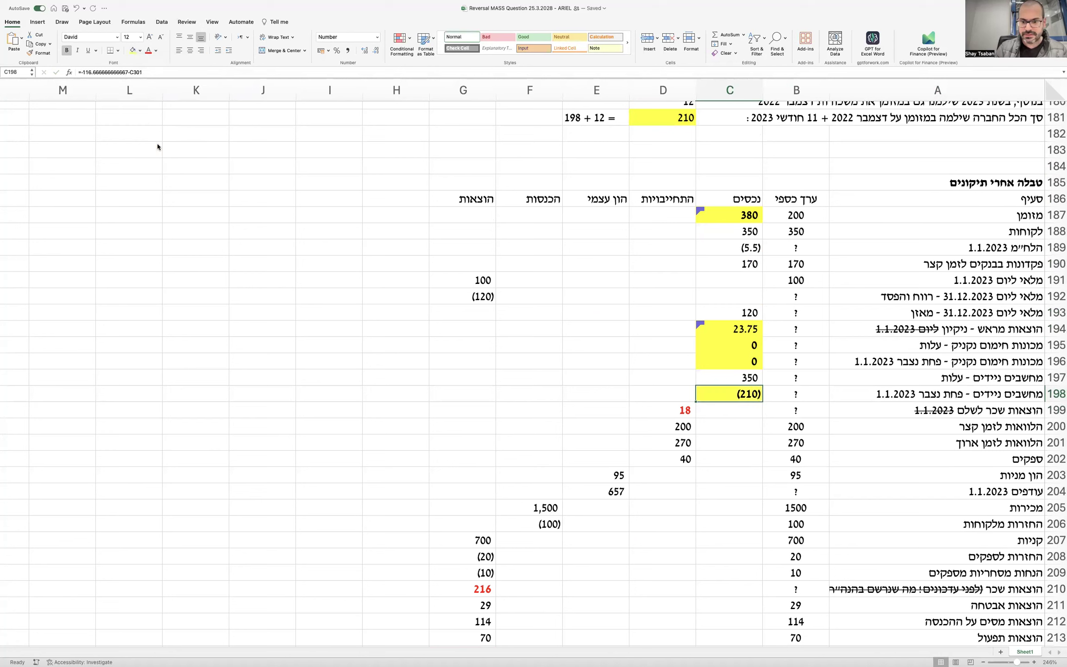
Add and post the comment "הוספנו פחת בגין שנת 2023 שסכומו 93.3333 ראו חישוב למטה" on cell C198
{"action": "right_click", "coordinate": [733, 401]}
{"action": "left_click_drag", "start_coordinate": [713, 402], "coordinate": [715, 393]}
{"action": "right_click", "coordinate": [715, 391]}
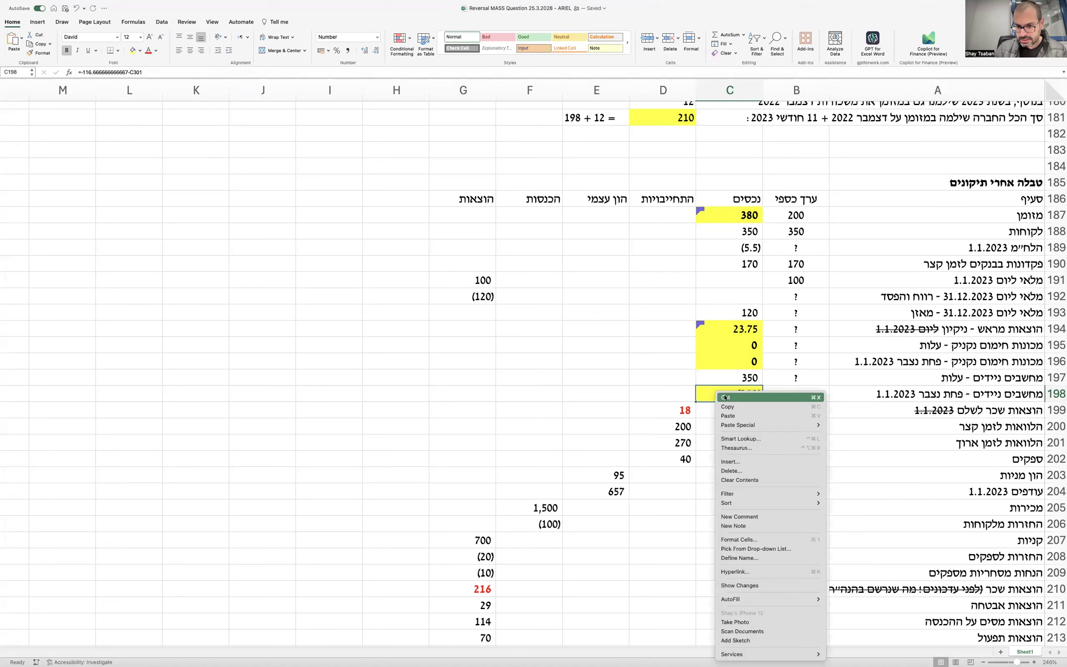
{"action": "left_click", "coordinate": [756, 520]}
{"action": "type", "text": "הו"}
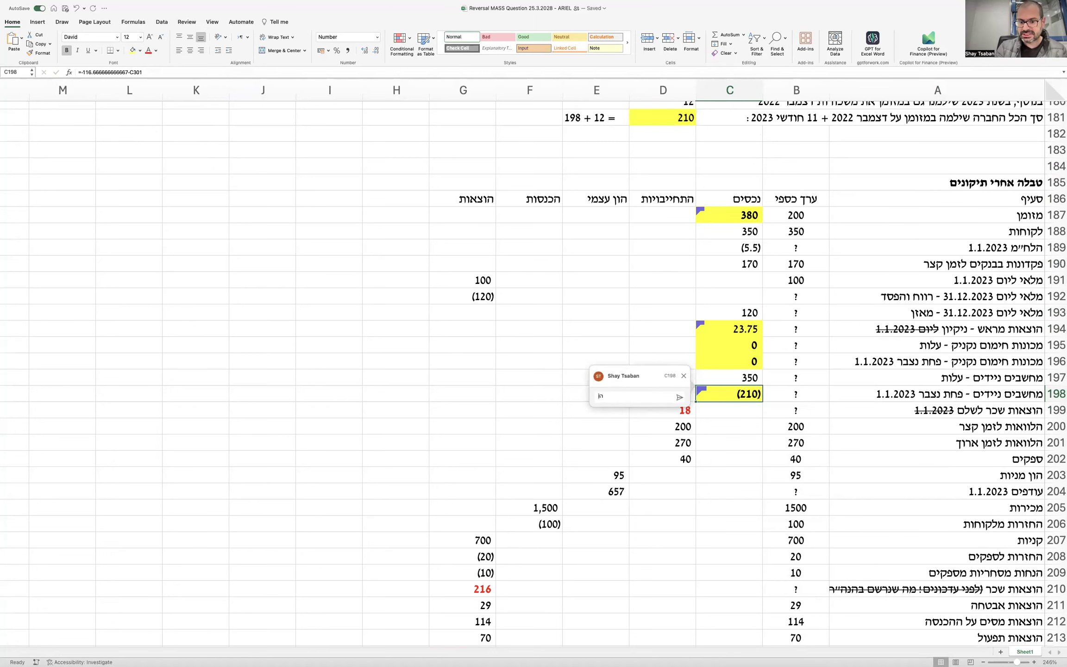
{"action": "type", "text": "ספנו פחת בגין שנת 2023"}
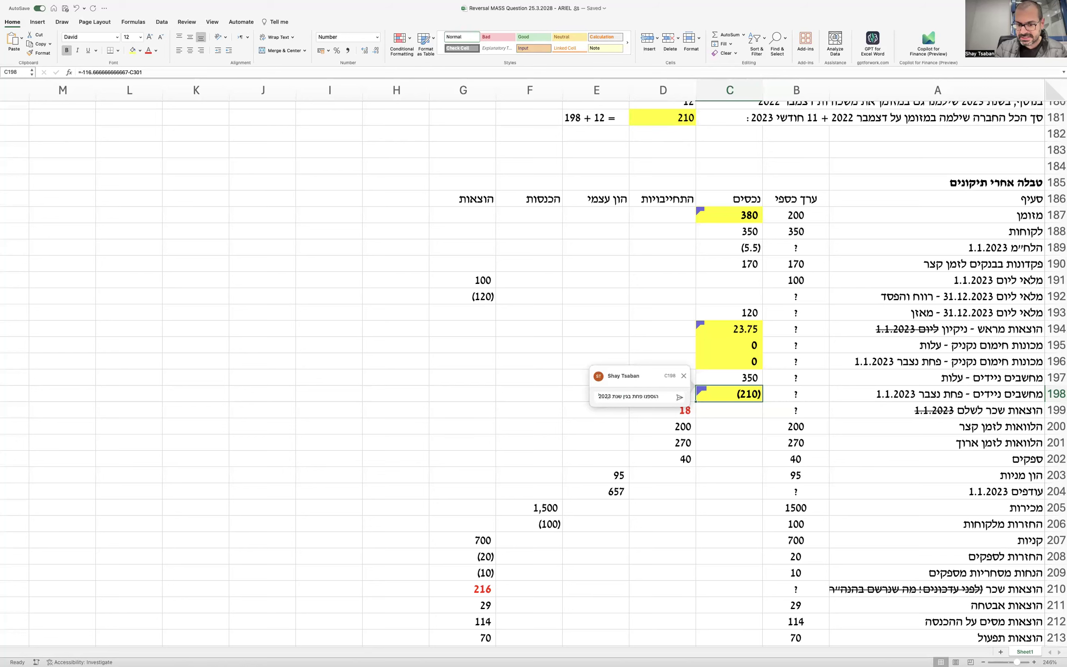
{"action": "type", "text": " שסכומו 93"}
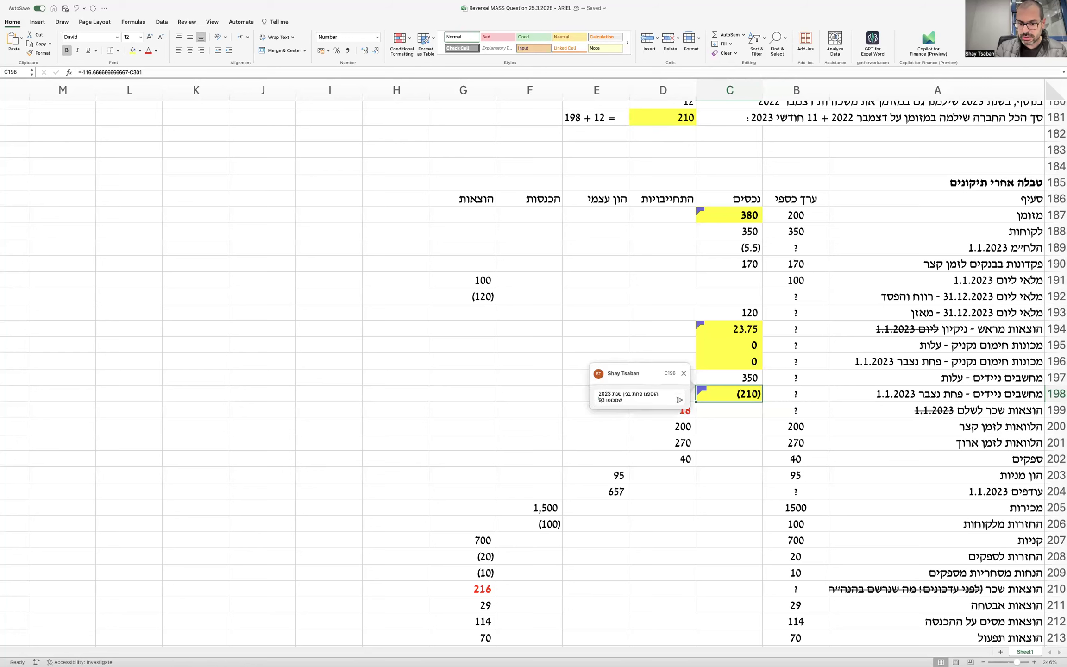
{"action": "type", "text": ".3333 ראו ח"}
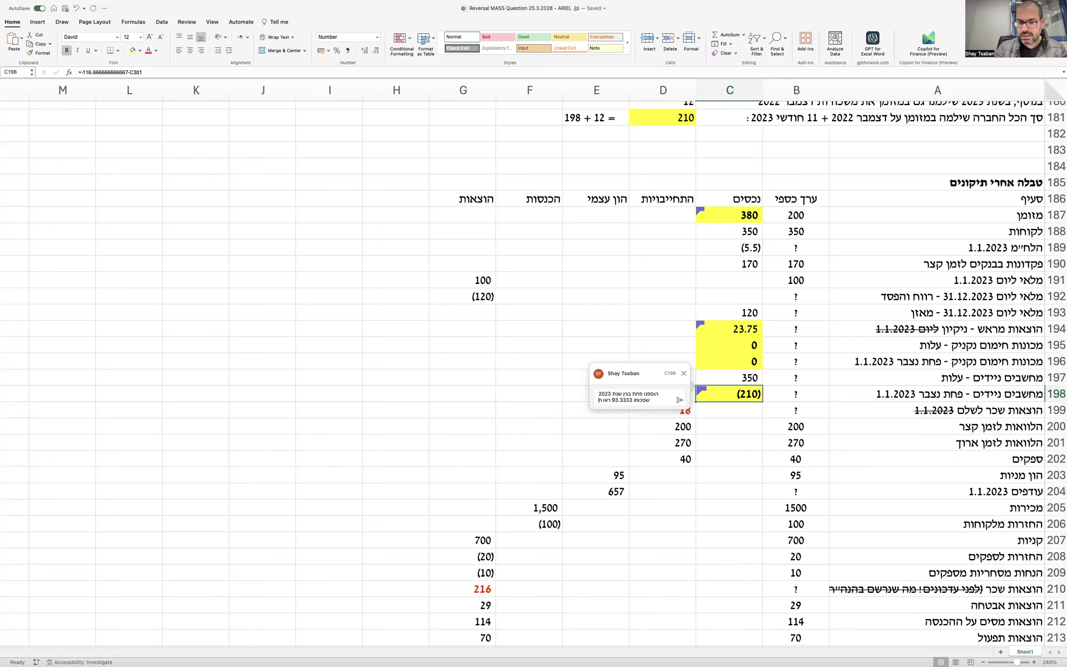
{"action": "type", "text": "ישוב למטה"}
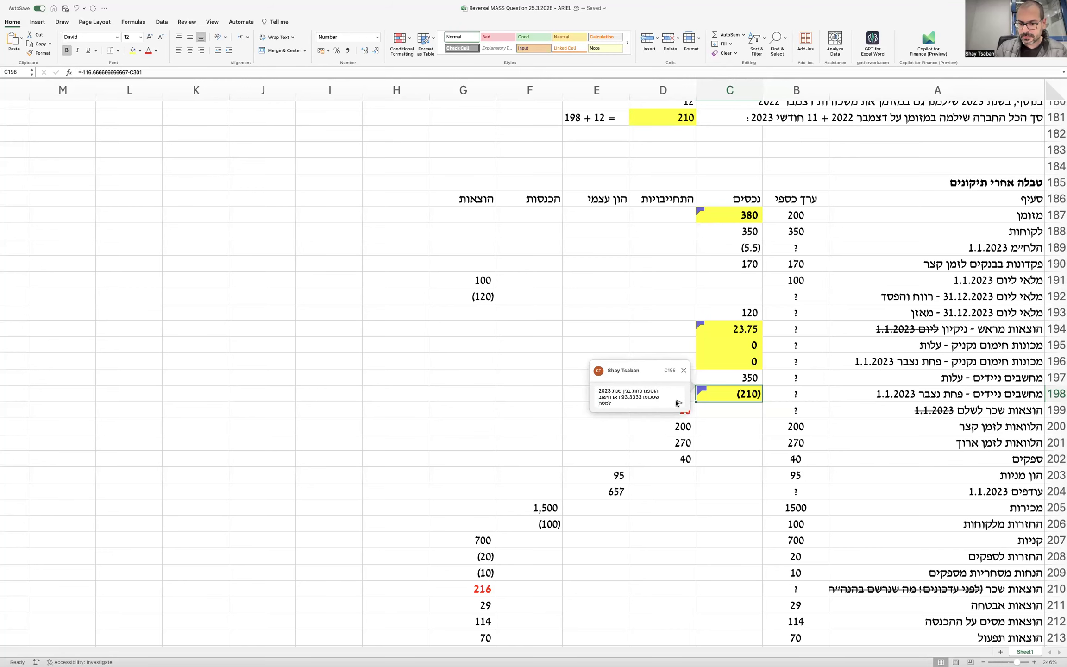
{"action": "left_click", "coordinate": [677, 403]}
Insert a new row 221 below הפסד הון and label it "הוצאות פחת - מחשבים" in column A
{"action": "scroll", "coordinate": [1012, 531], "scroll_direction": "down", "scroll_amount": 5}
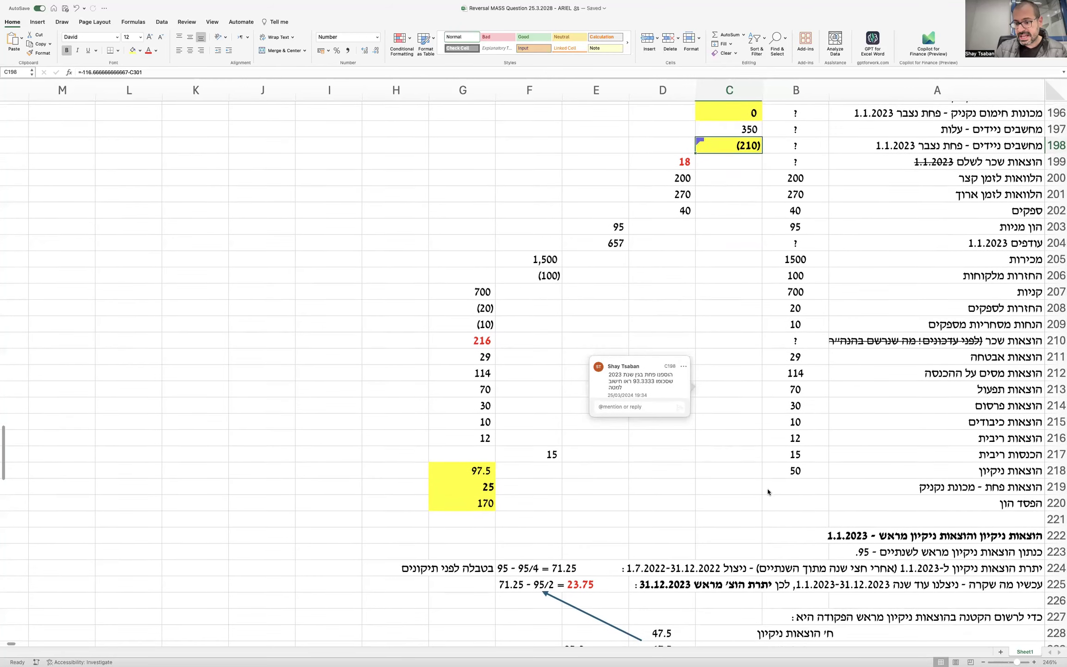
{"action": "left_click", "coordinate": [1056, 519]}
{"action": "right_click", "coordinate": [1056, 519]}
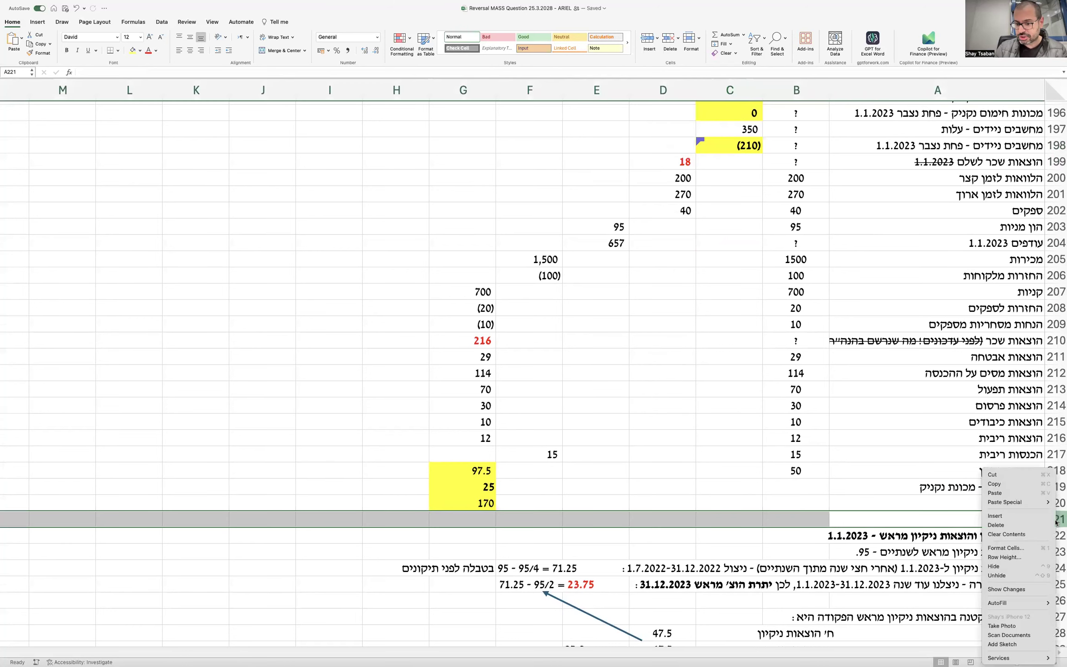
{"action": "left_click", "coordinate": [1038, 518]}
{"action": "left_click", "coordinate": [997, 518]}
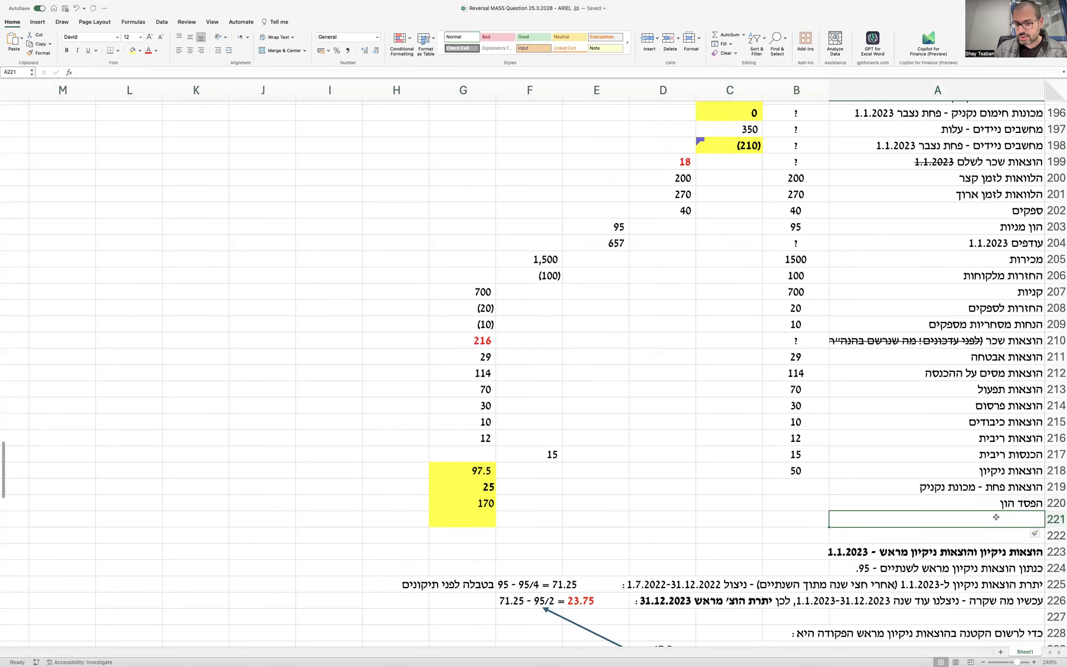
{"action": "type", "text": "הוצאות פחת - מחשבים"}
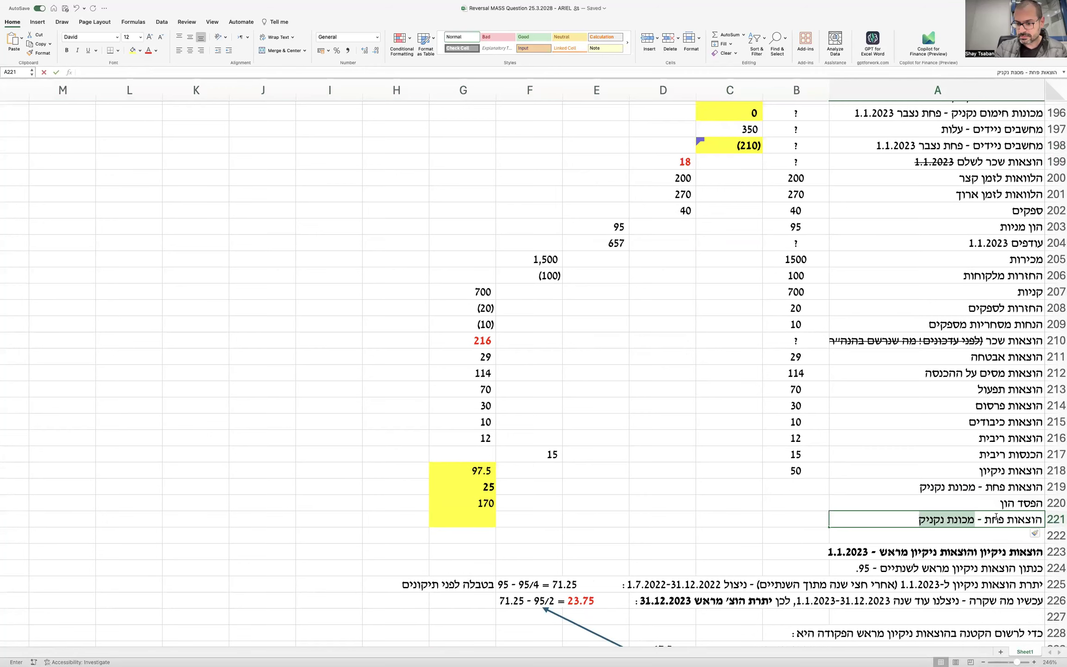
Link G221 in the expenses column to the 2023 computer depreciation expense in B312
{"action": "key", "text": "Left"}
{"action": "key", "text": "Left"}
{"action": "key", "text": "Left"}
{"action": "key", "text": "Left"}
{"action": "key", "text": "Left"}
{"action": "key", "text": "Left"}
{"action": "type", "text": "="}
{"action": "scroll", "coordinate": [762, 553], "scroll_direction": "down", "scroll_amount": 20}
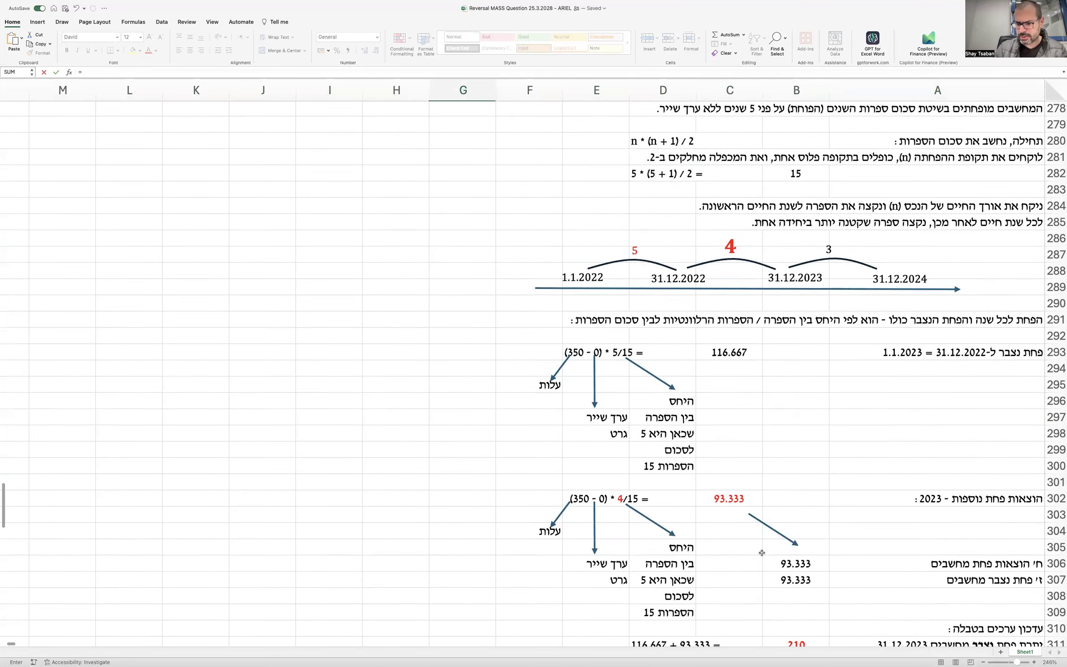
{"action": "left_click", "coordinate": [773, 546]}
{"action": "key", "text": "Return"}
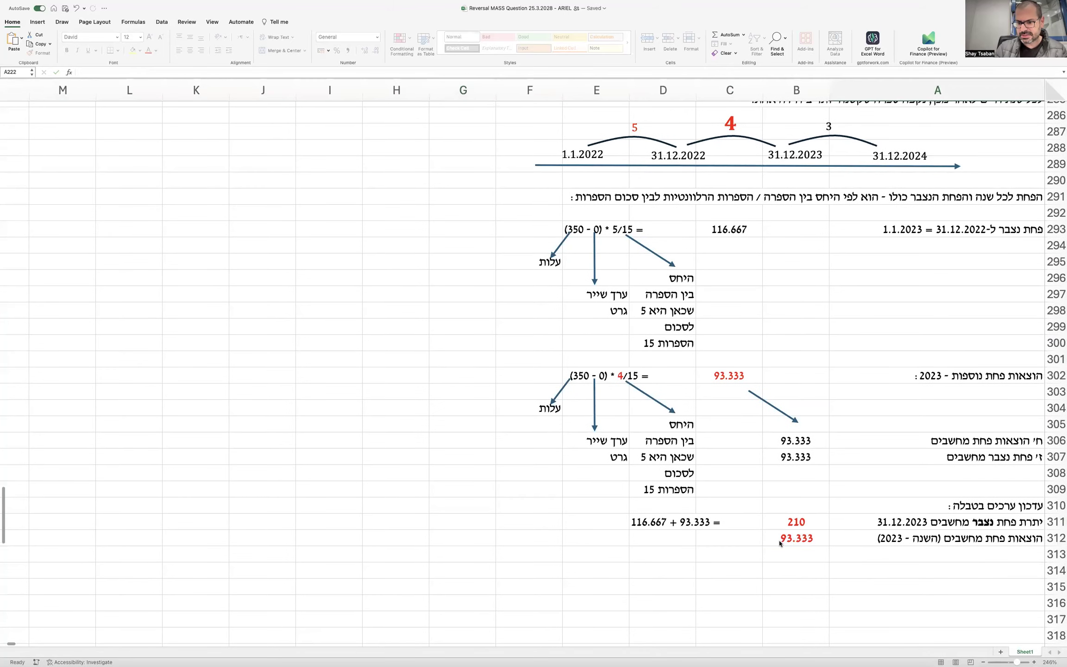
Insert four blank rows below the computer depreciation row, at rows 222 to 225
{"action": "scroll", "coordinate": [774, 530], "scroll_direction": "up", "scroll_amount": 2}
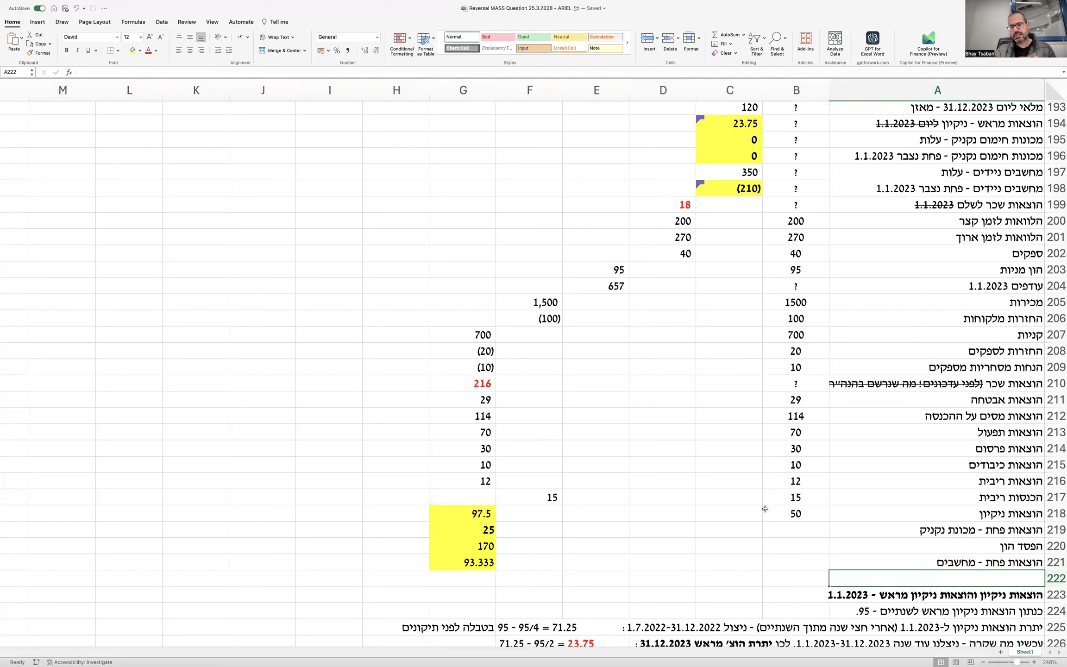
{"action": "left_click_drag", "start_coordinate": [1056, 579], "coordinate": [1036, 624]}
{"action": "right_click", "coordinate": [1036, 624]}
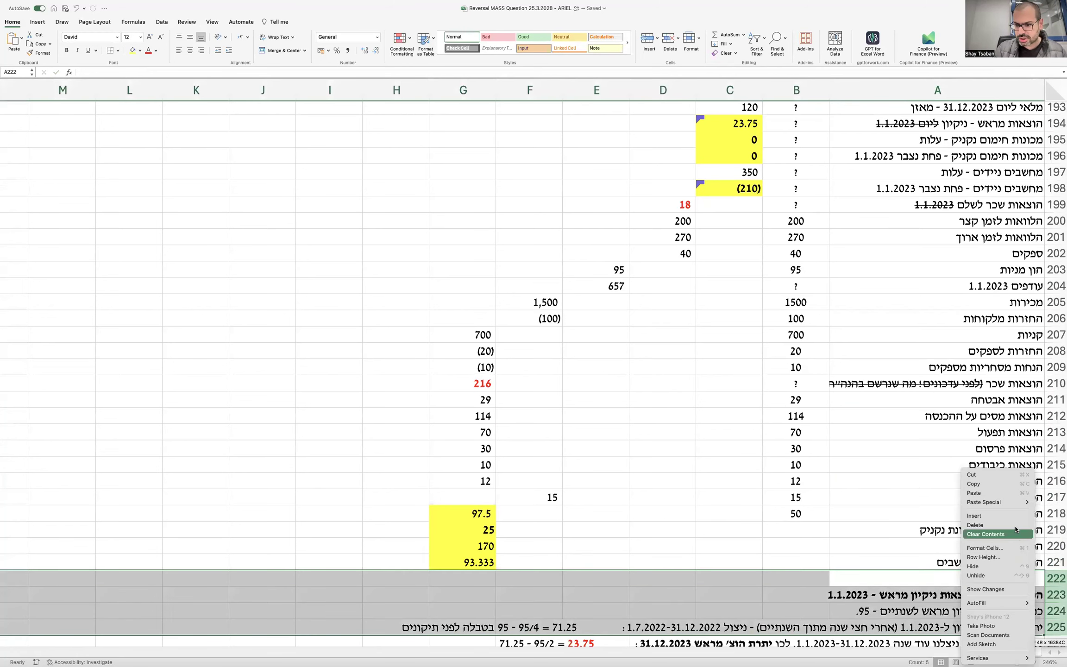
{"action": "left_click", "coordinate": [983, 505]}
Remove the yellow fill from G222:G225 by copying the blank, unfilled cell D221 over the range
{"action": "left_click", "coordinate": [669, 558]}
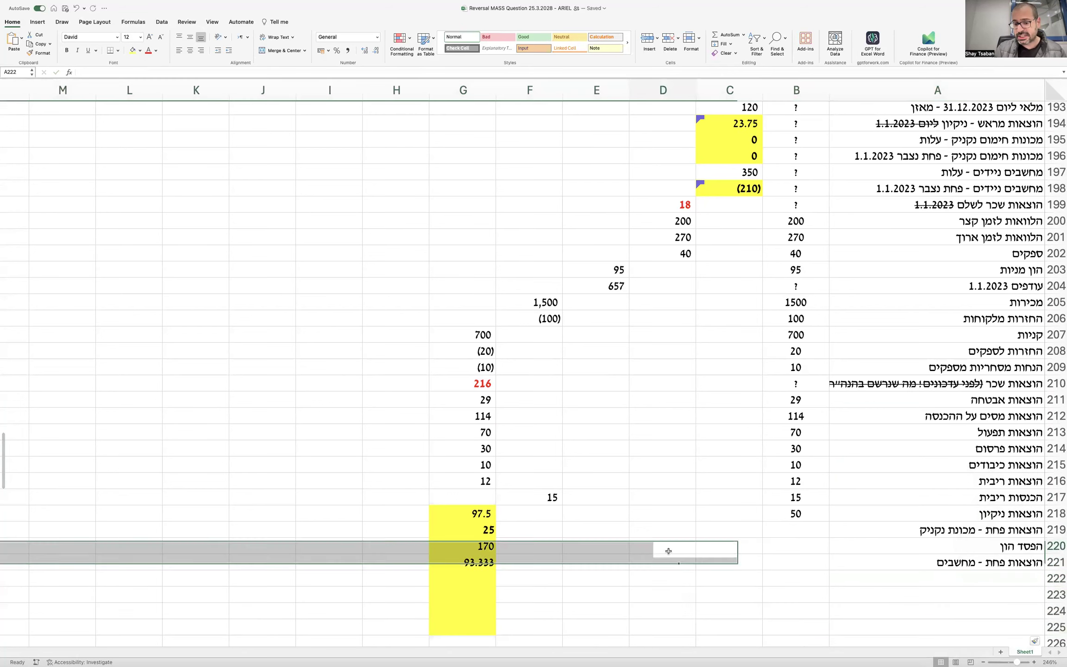
{"action": "key", "text": "super+c"}
{"action": "key", "text": "Down"}
{"action": "key", "text": "Left"}
{"action": "key", "text": "Left"}
{"action": "key", "text": "Left"}
{"action": "key", "text": "shift+Down"}
{"action": "key", "text": "shift+Down"}
{"action": "key", "text": "shift+Down"}
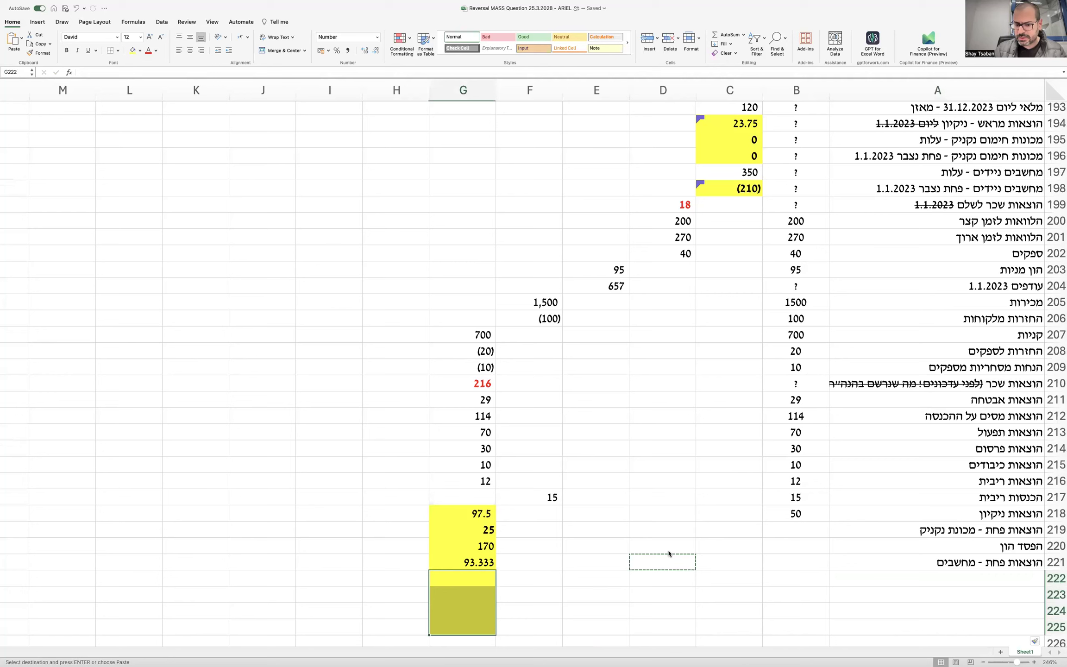
{"action": "key", "text": "super+v"}
{"action": "left_click", "coordinate": [688, 498]}
Apply strikethrough to the date 1.1.2023 in the computers' accumulated depreciation label in A198
{"action": "left_click_drag", "start_coordinate": [472, 558], "coordinate": [1040, 556]}
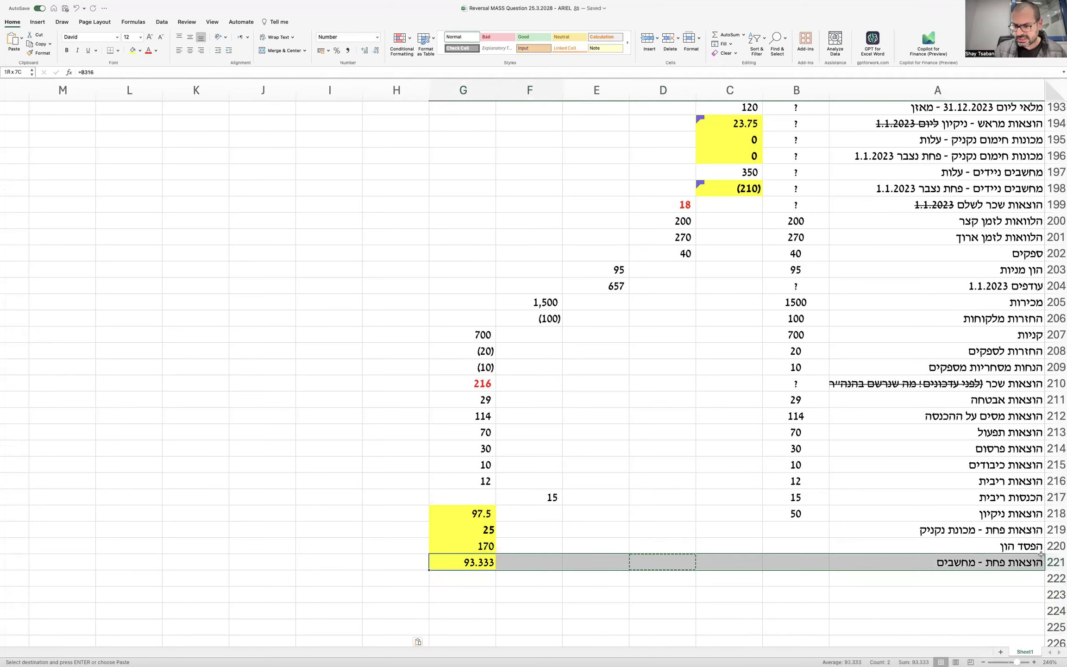
{"action": "left_click_drag", "start_coordinate": [992, 188], "coordinate": [787, 190]}
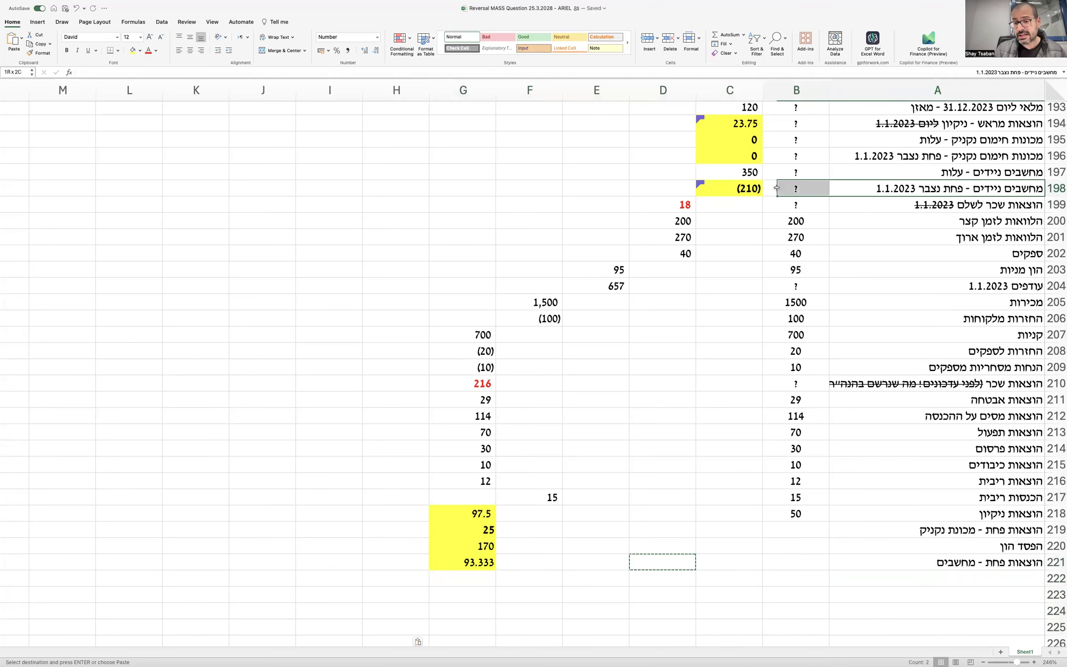
{"action": "double_click", "coordinate": [950, 190]}
{"action": "left_click_drag", "start_coordinate": [919, 189], "coordinate": [874, 188]}
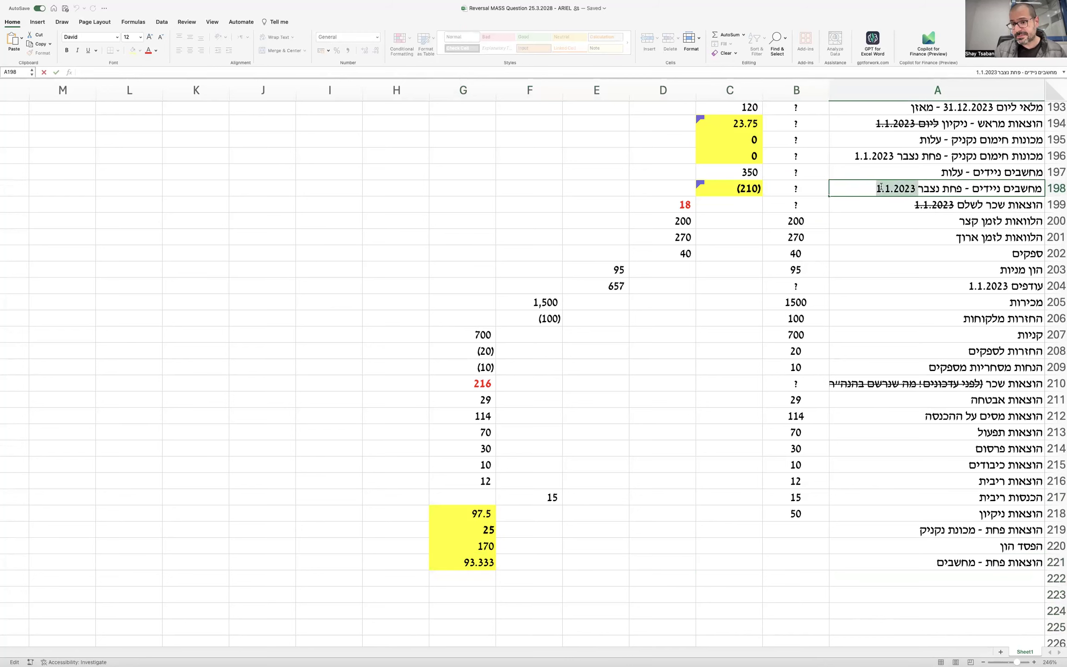
{"action": "right_click", "coordinate": [881, 187]}
{"action": "left_click", "coordinate": [910, 250]}
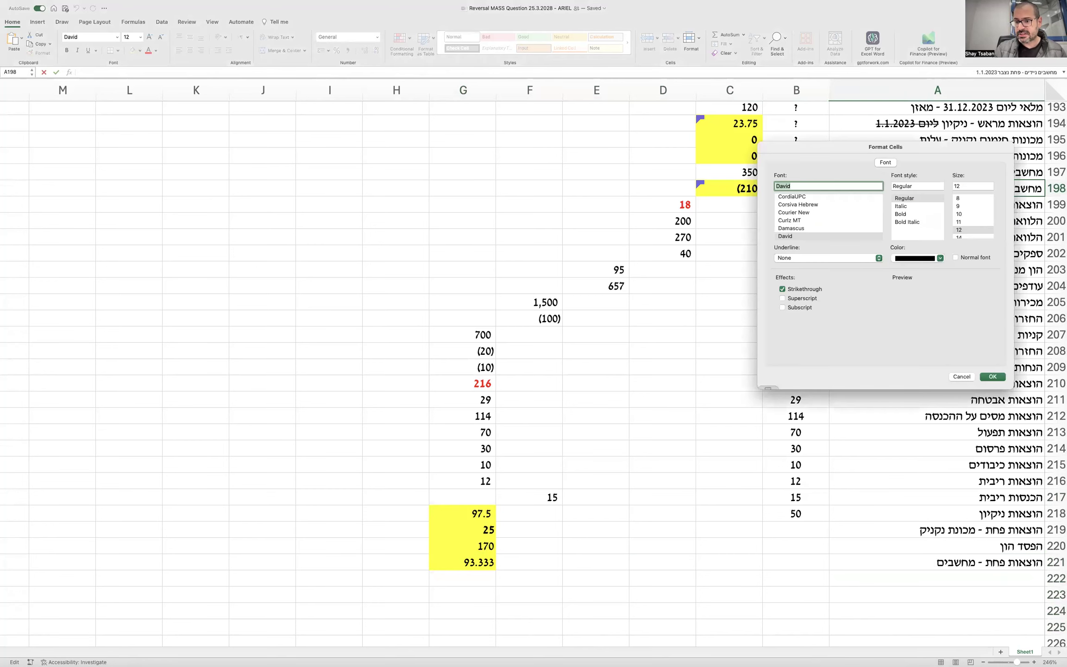
{"action": "left_click", "coordinate": [992, 376]}
Apply strikethrough to the date 1.1.2023 in the sausage heating machines' accumulated depreciation label in A196
{"action": "left_click", "coordinate": [989, 285]}
{"action": "left_click", "coordinate": [993, 156]}
{"action": "double_click", "coordinate": [993, 156]}
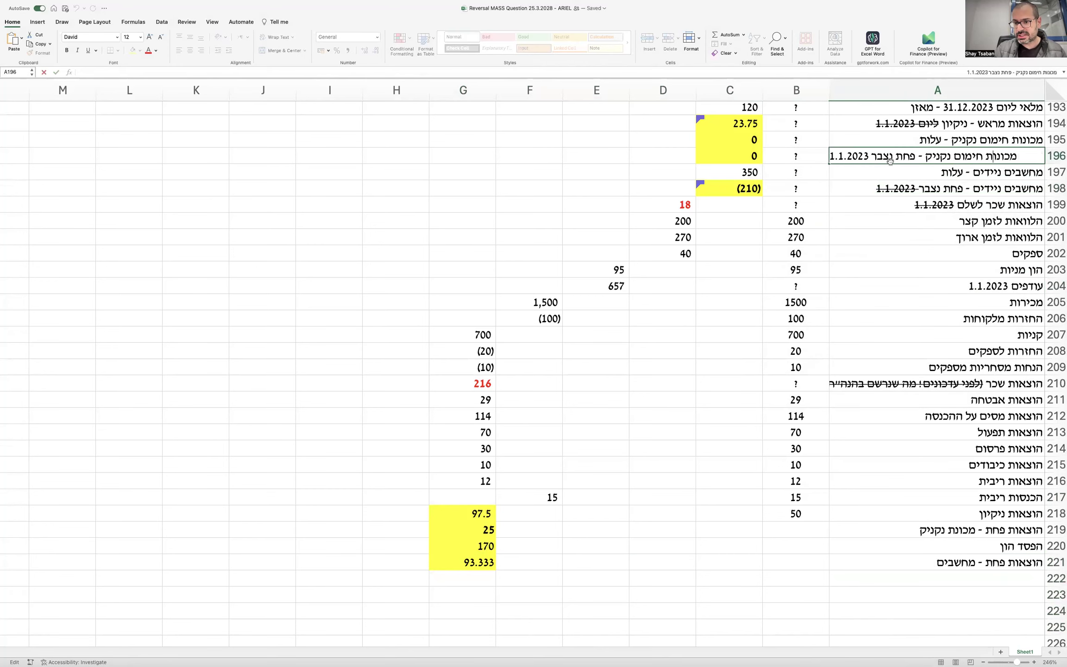
{"action": "mouse_move", "coordinate": [825, 155]}
{"action": "left_mouse_down"}
{"action": "mouse_move", "coordinate": [867, 155]}
{"action": "mouse_move", "coordinate": [831, 160]}
{"action": "left_mouse_up"}
{"action": "left_click", "coordinate": [862, 156]}
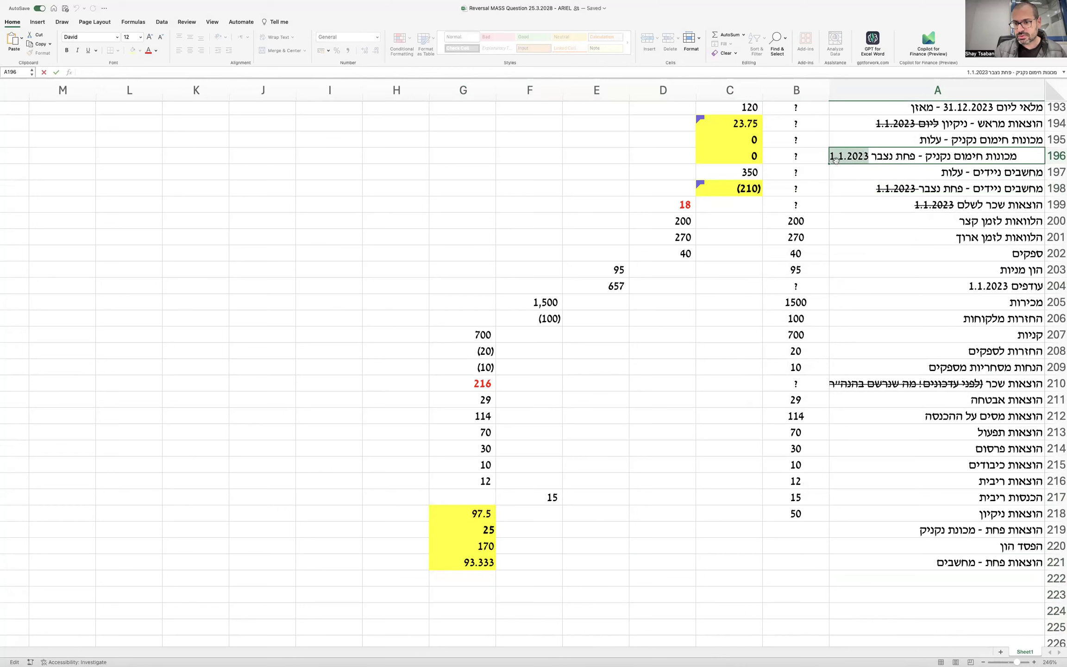
{"action": "right_click", "coordinate": [836, 160]}
{"action": "left_click", "coordinate": [864, 232]}
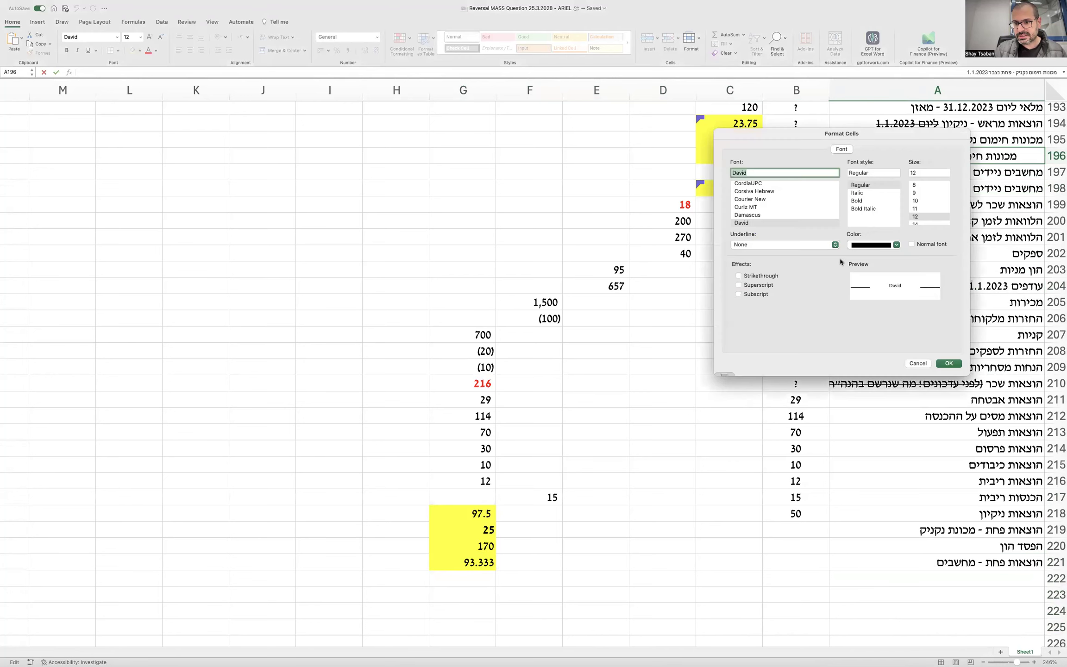
{"action": "left_click", "coordinate": [768, 283]}
{"action": "left_click", "coordinate": [768, 284]}
{"action": "left_click", "coordinate": [738, 276]}
{"action": "key", "text": "Return"}
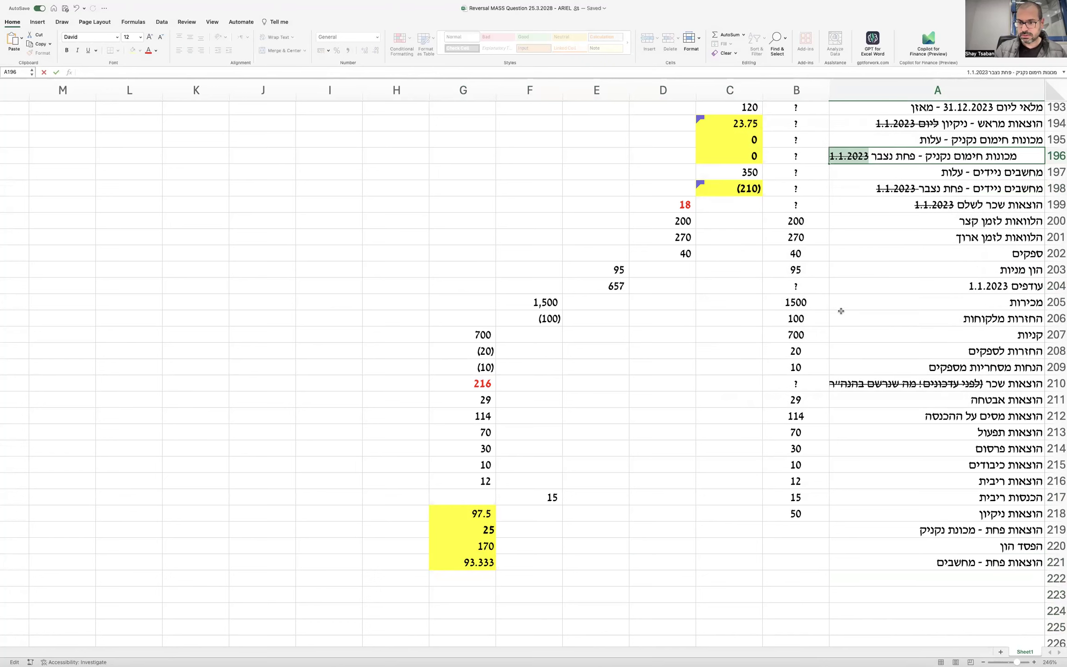
{"action": "left_click", "coordinate": [843, 317]}
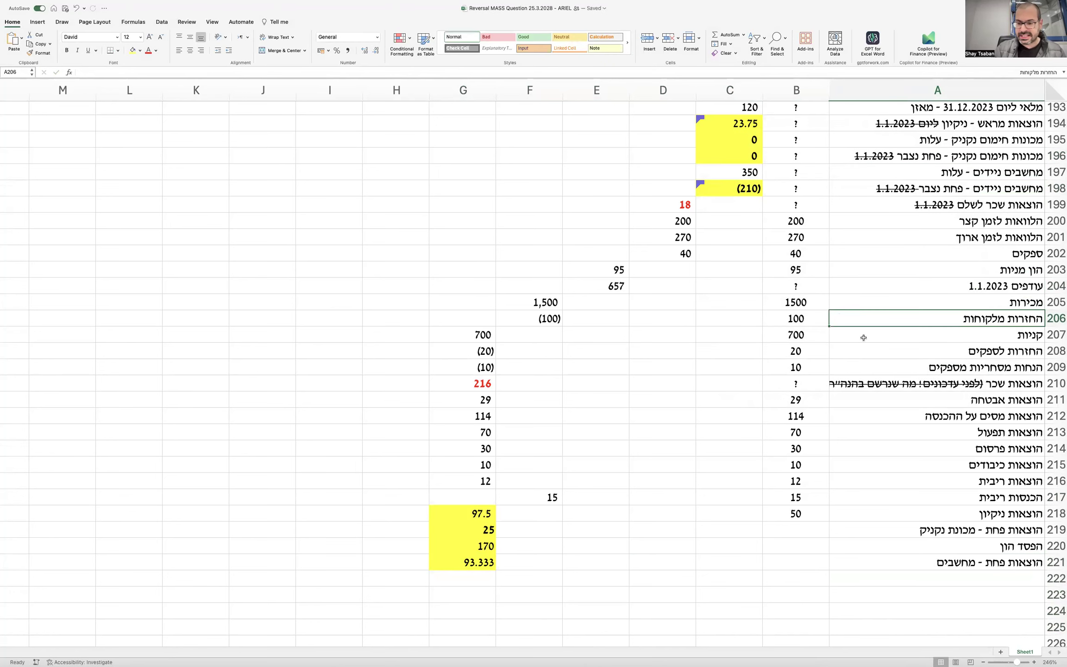
Review the additional data notes and highlight the 31.12.2023 inventory note in row 64
{"action": "scroll", "coordinate": [863, 338], "scroll_direction": "up", "scroll_amount": 5}
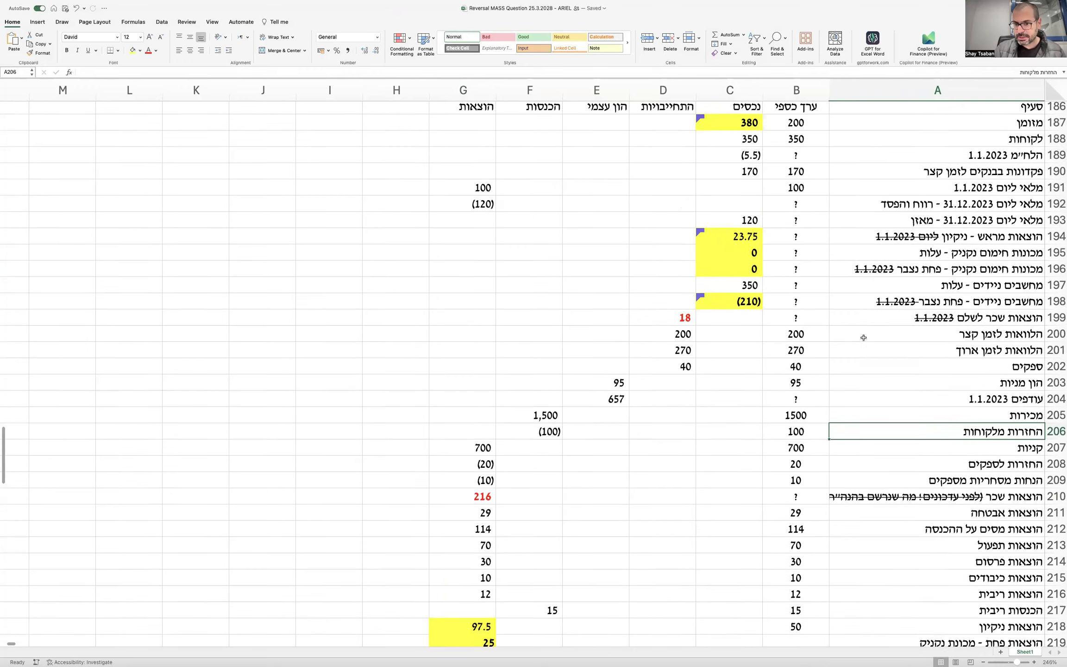
{"action": "scroll", "coordinate": [863, 338], "scroll_direction": "up", "scroll_amount": 20}
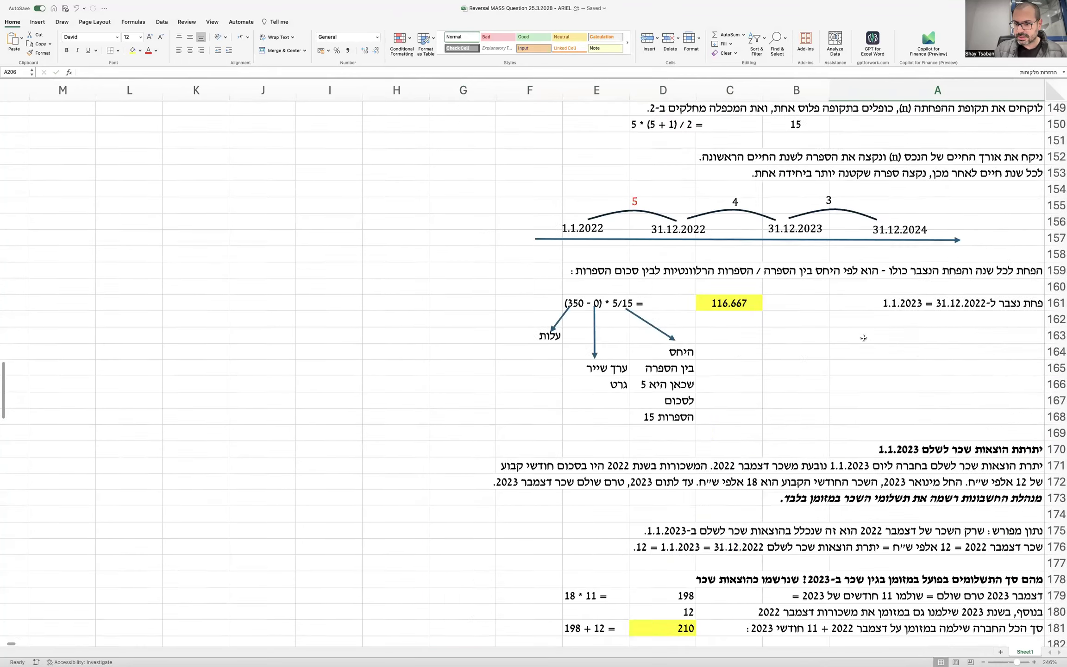
{"action": "scroll", "coordinate": [864, 337], "scroll_direction": "up", "scroll_amount": 16}
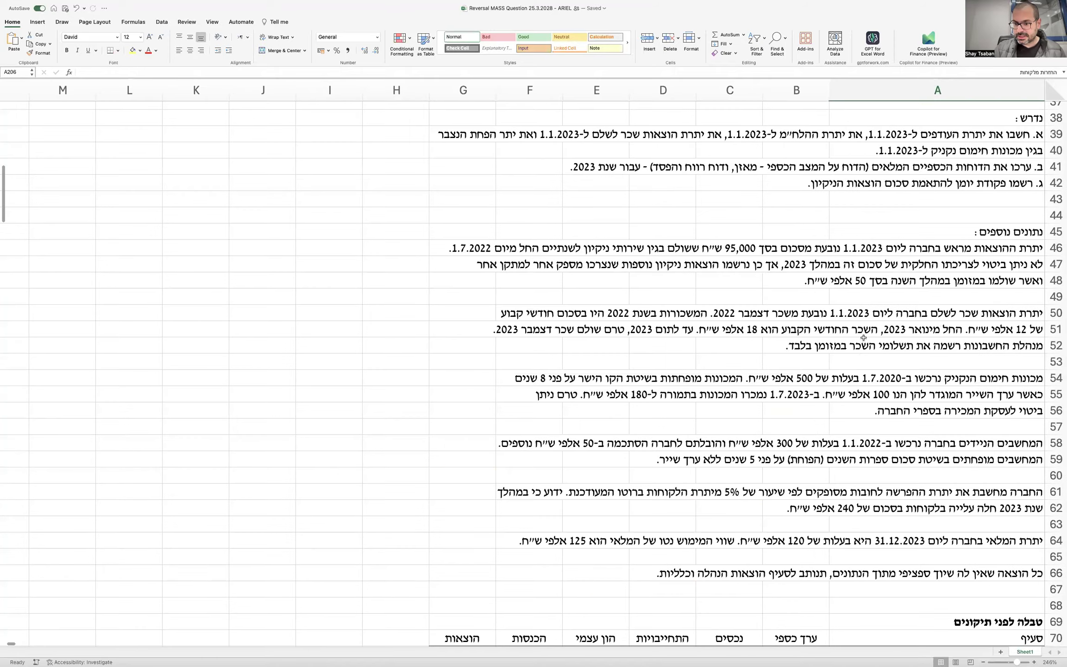
{"action": "scroll", "coordinate": [905, 371], "scroll_direction": "down", "scroll_amount": 3}
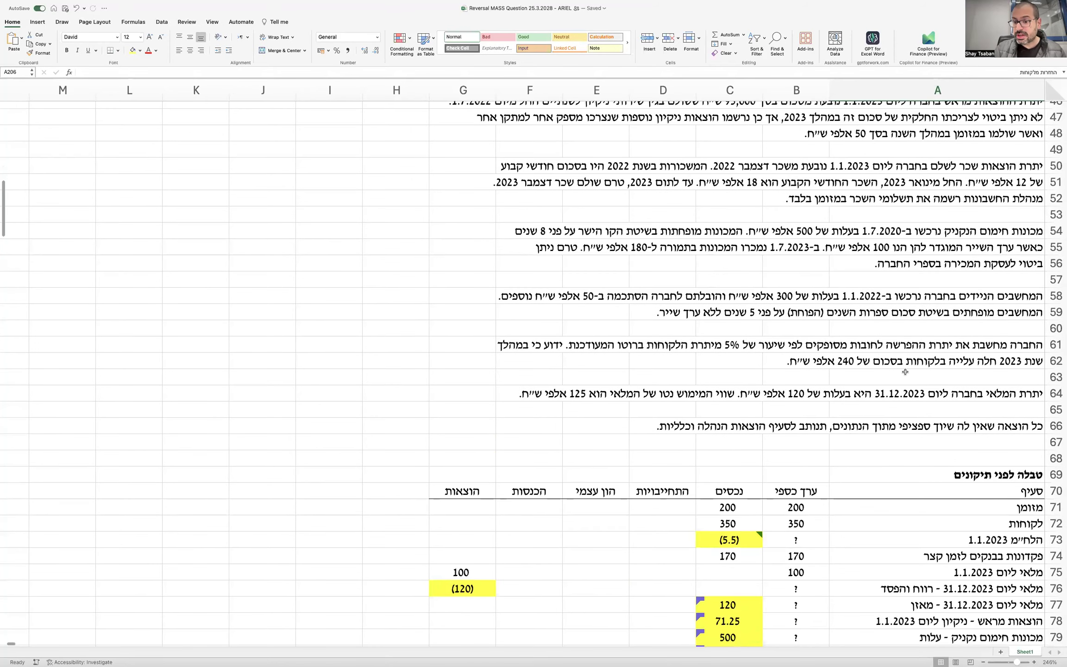
{"action": "left_click_drag", "start_coordinate": [942, 392], "coordinate": [521, 400]}
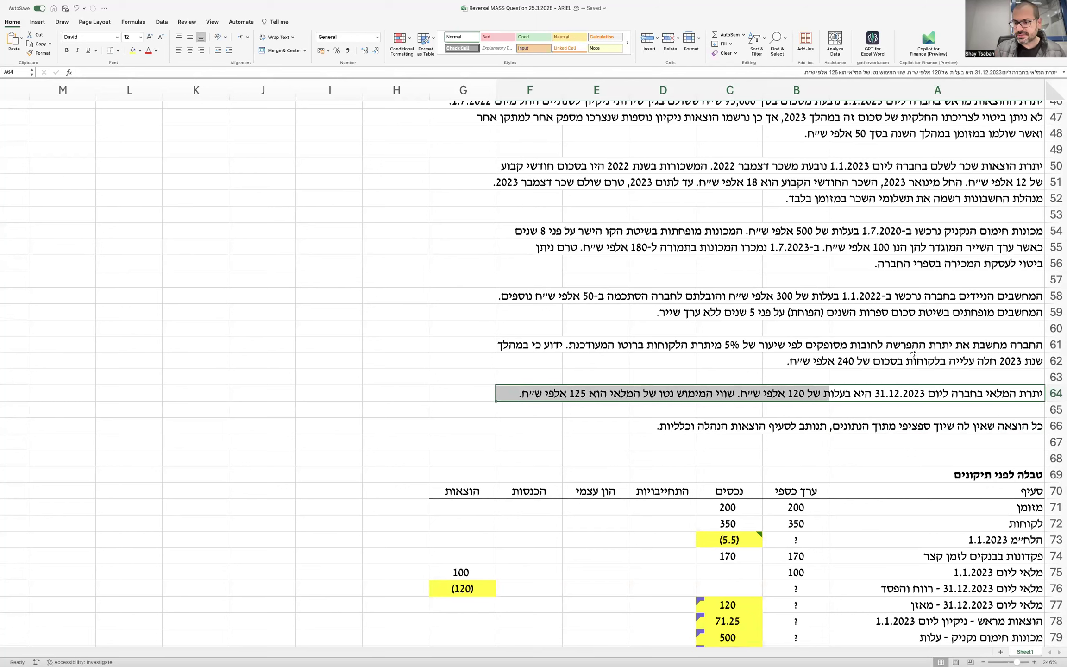
Copy the doubtful debts allowance note from A61:G62 to A319, below the computer depreciation workings
{"action": "left_click_drag", "start_coordinate": [995, 345], "coordinate": [482, 361]}
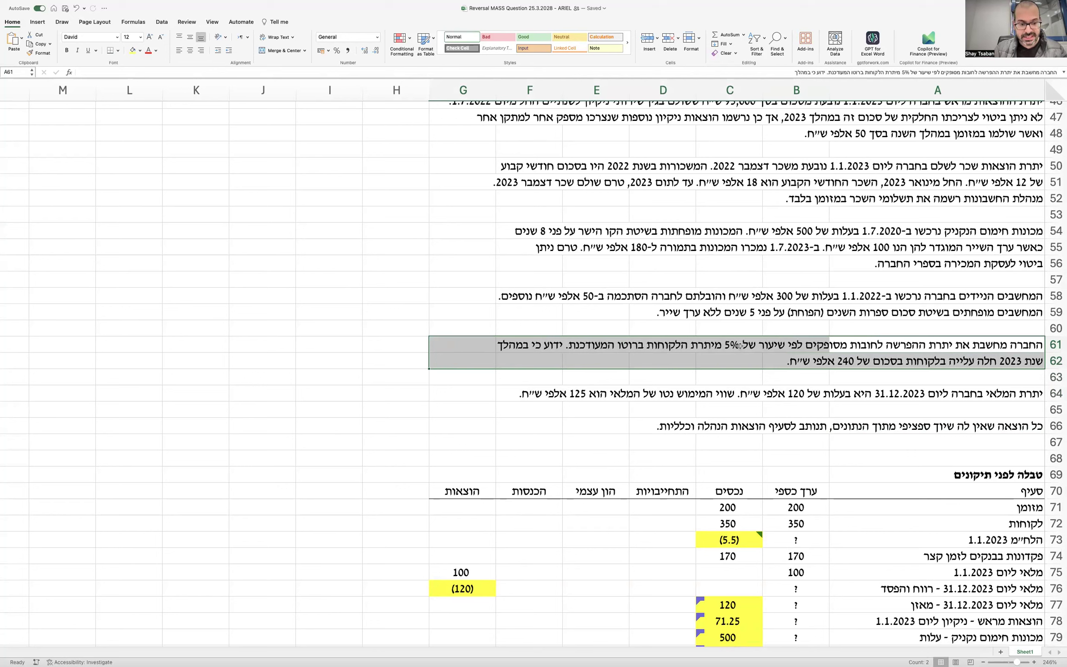
{"action": "key", "text": "super+c"}
{"action": "scroll", "coordinate": [742, 348], "scroll_direction": "down", "scroll_amount": 20}
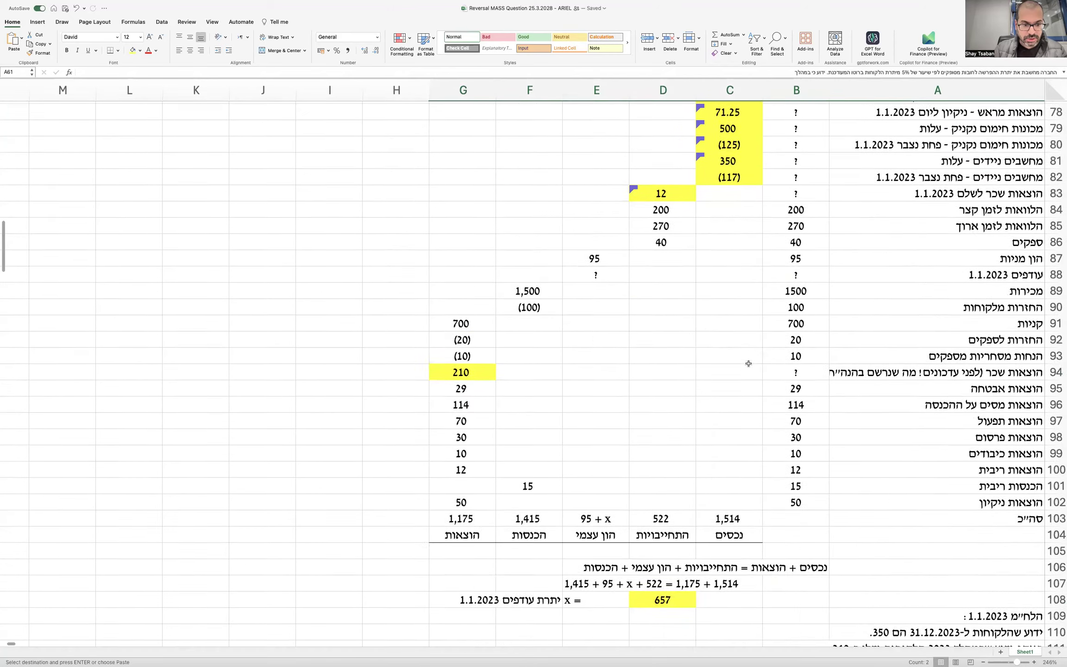
{"action": "scroll", "coordinate": [749, 363], "scroll_direction": "down", "scroll_amount": 20}
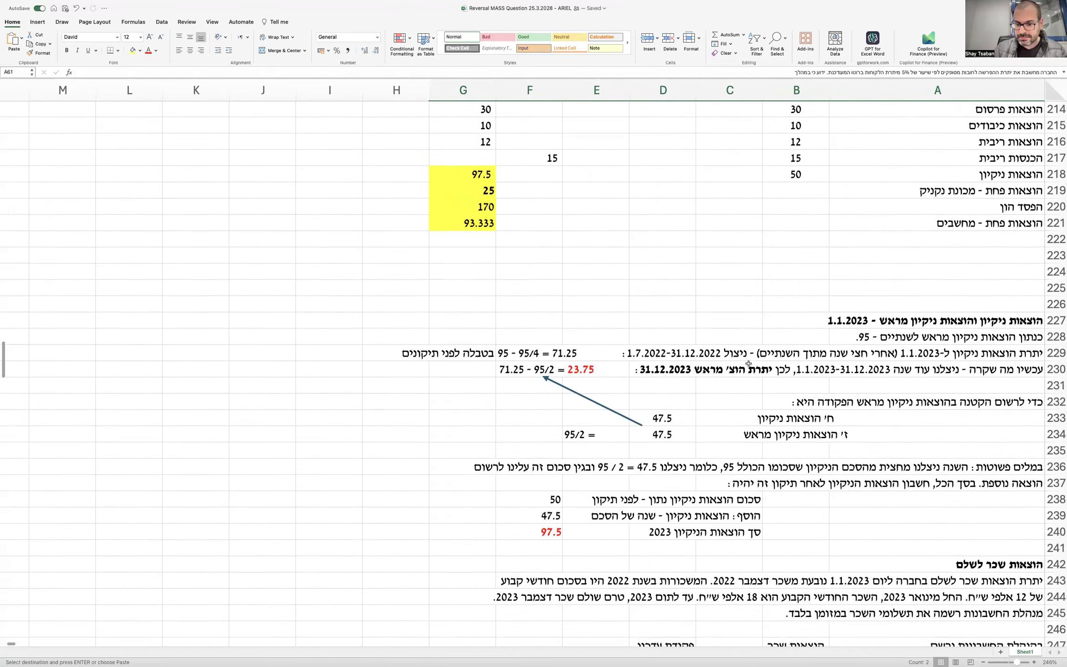
{"action": "scroll", "coordinate": [749, 363], "scroll_direction": "down", "scroll_amount": 13}
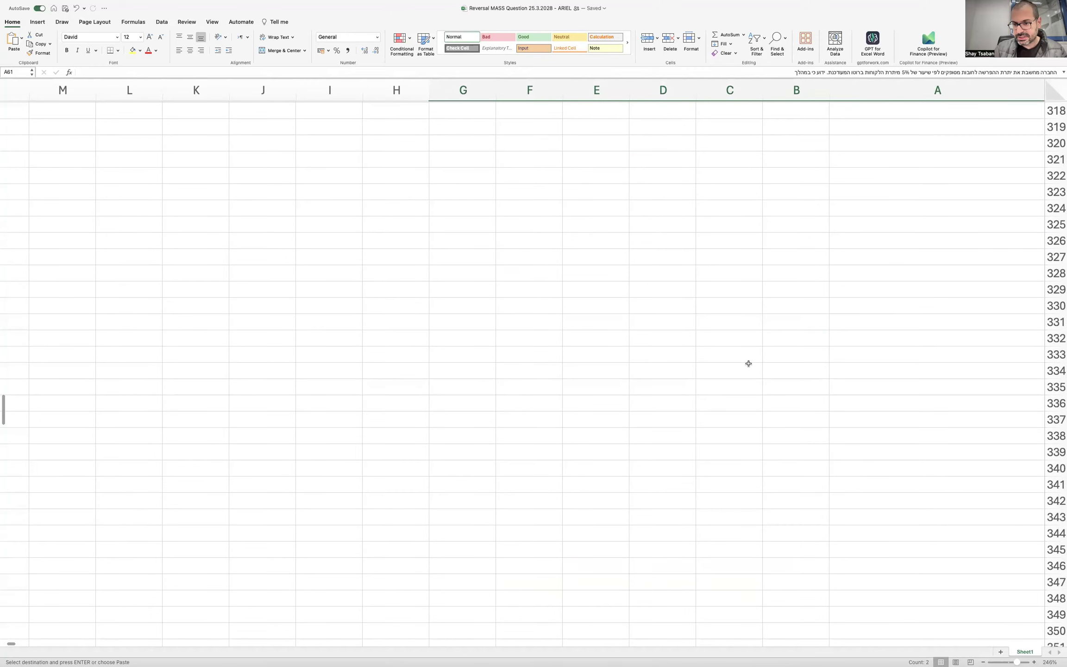
{"action": "scroll", "coordinate": [749, 363], "scroll_direction": "up", "scroll_amount": 4}
{"action": "left_click", "coordinate": [948, 308]}
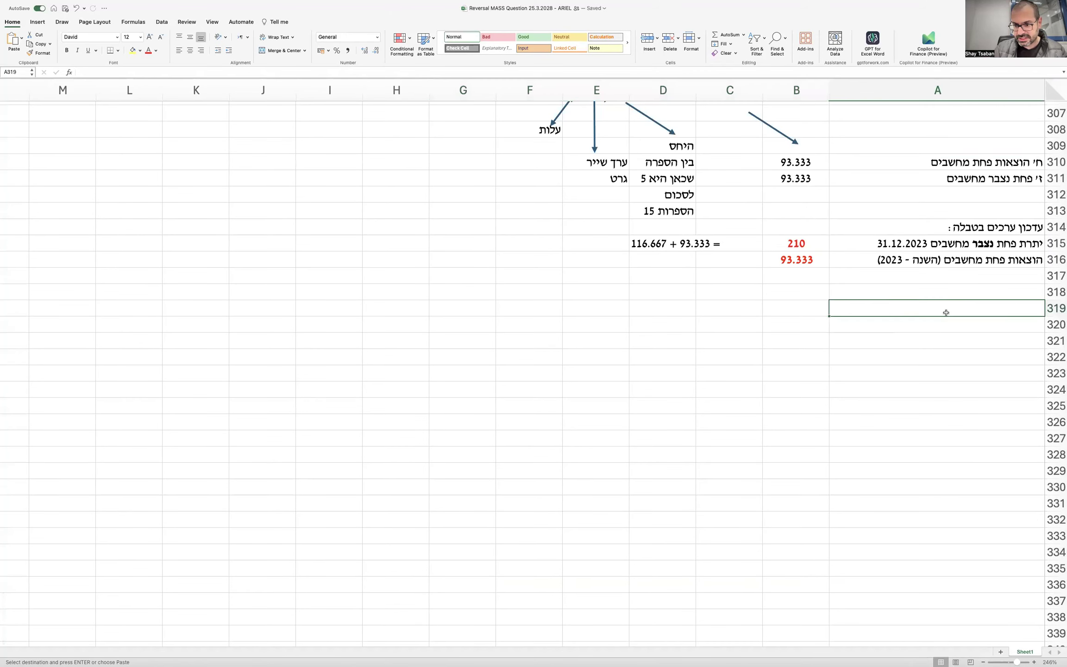
{"action": "key", "text": "super+v"}
Add the bold heading "הוצאות הפרשה לחובות מסופקים (הוצאות הלח״מ / הוצאות חומ״ס)" in A318, above the copied note
{"action": "left_click", "coordinate": [956, 291]}
{"action": "type", "text": "הוצאו"}
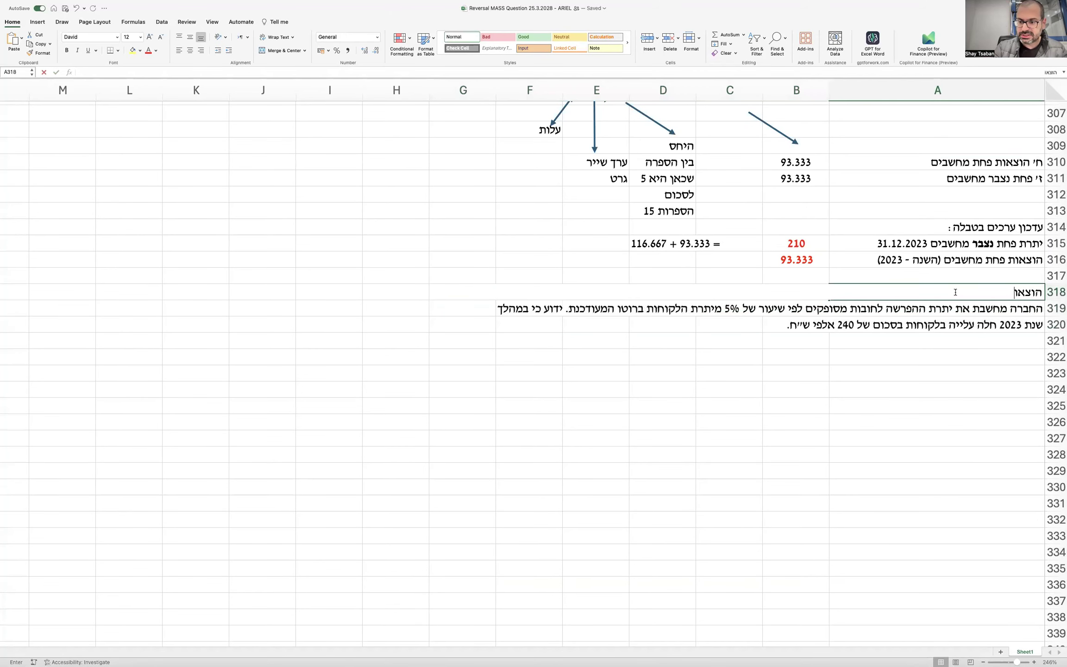
{"action": "type", "text": "ת הפרשה לחובות מסופקים"}
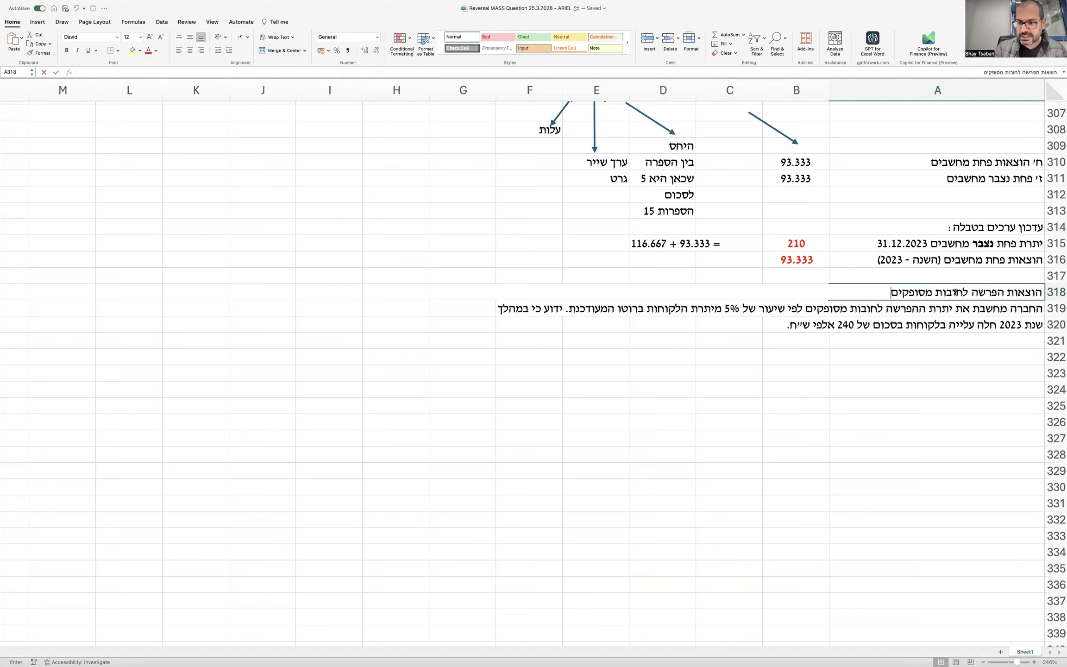
{"action": "type", "text": " (הוצאות הלח״מ"}
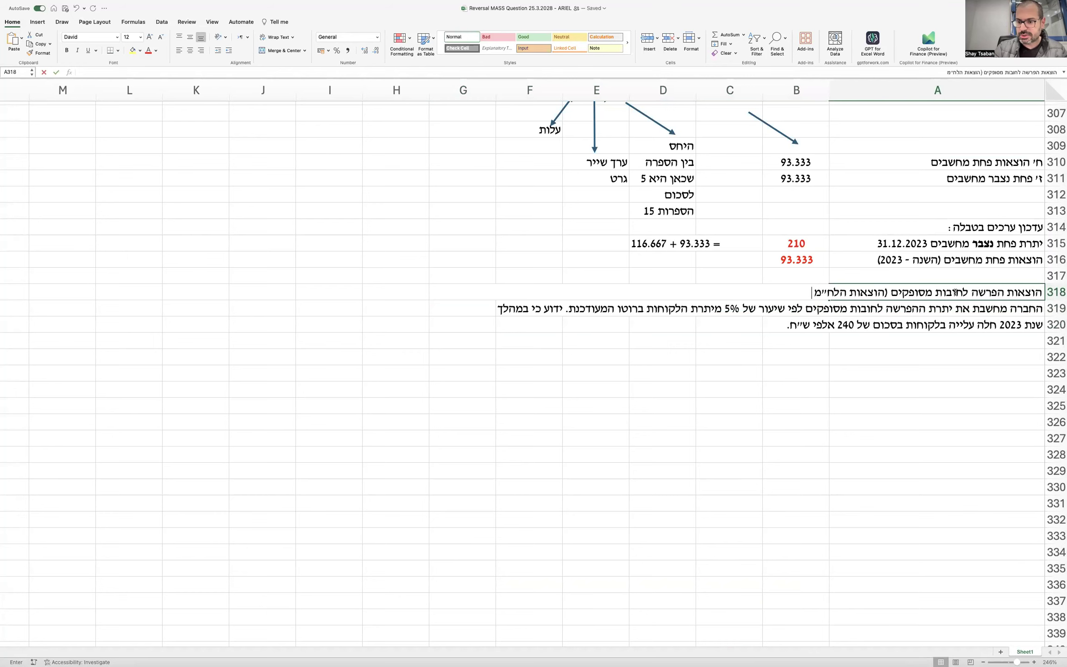
{"action": "type", "text": " / הוצאות חומ״ס)"}
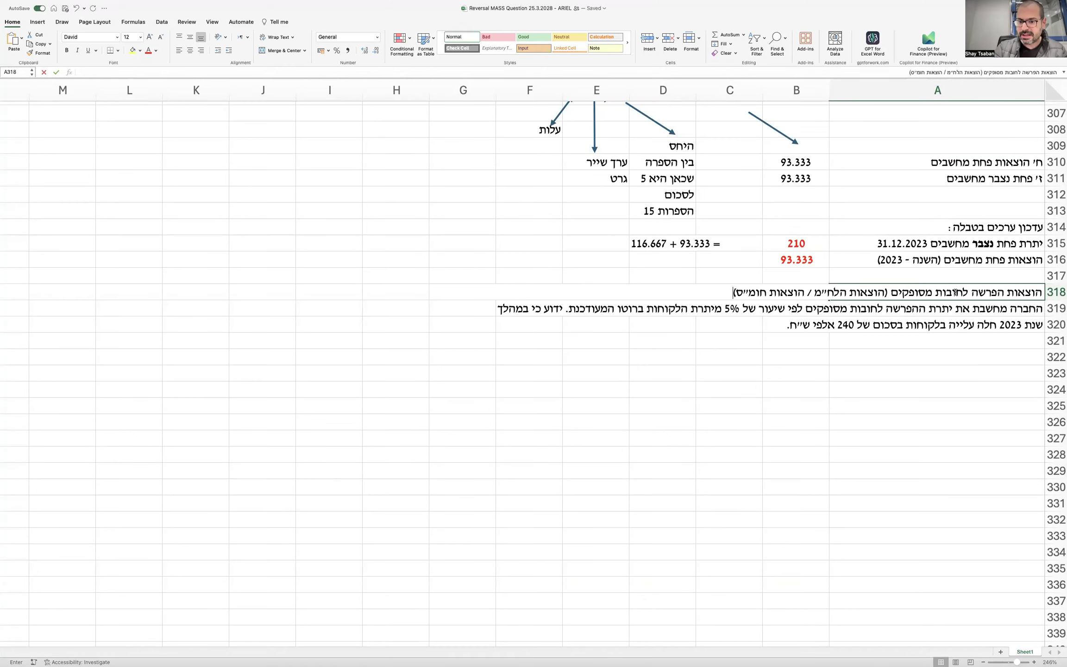
{"action": "key", "text": "Return"}
{"action": "key", "text": "super+b"}
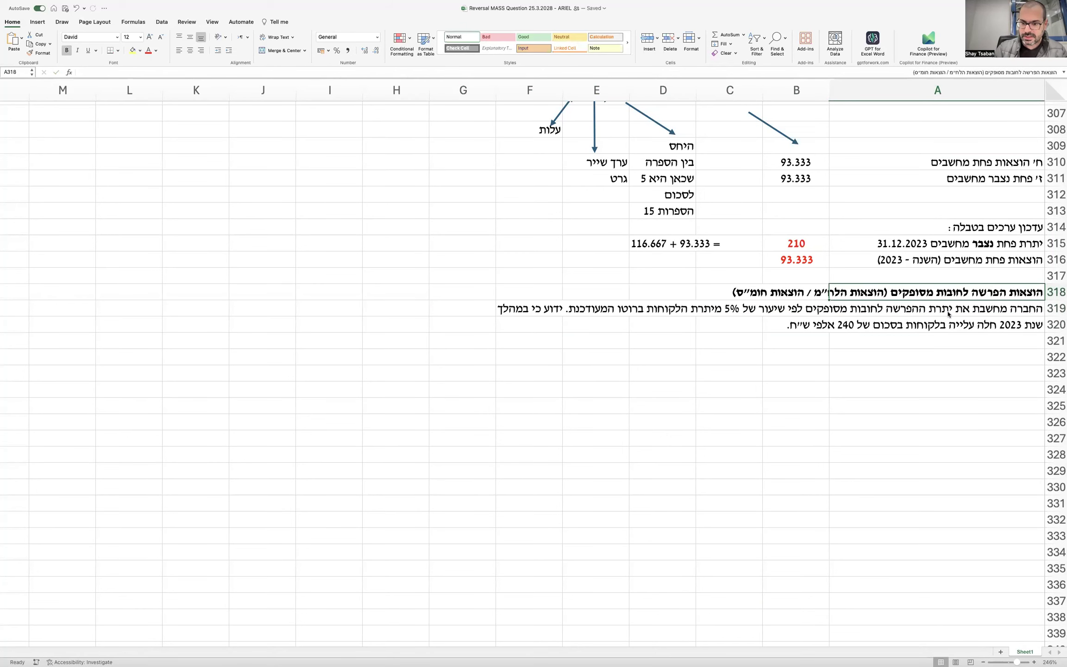
Append " - 2023" to the doubtful debts expense heading in A318
{"action": "double_click", "coordinate": [886, 291]}
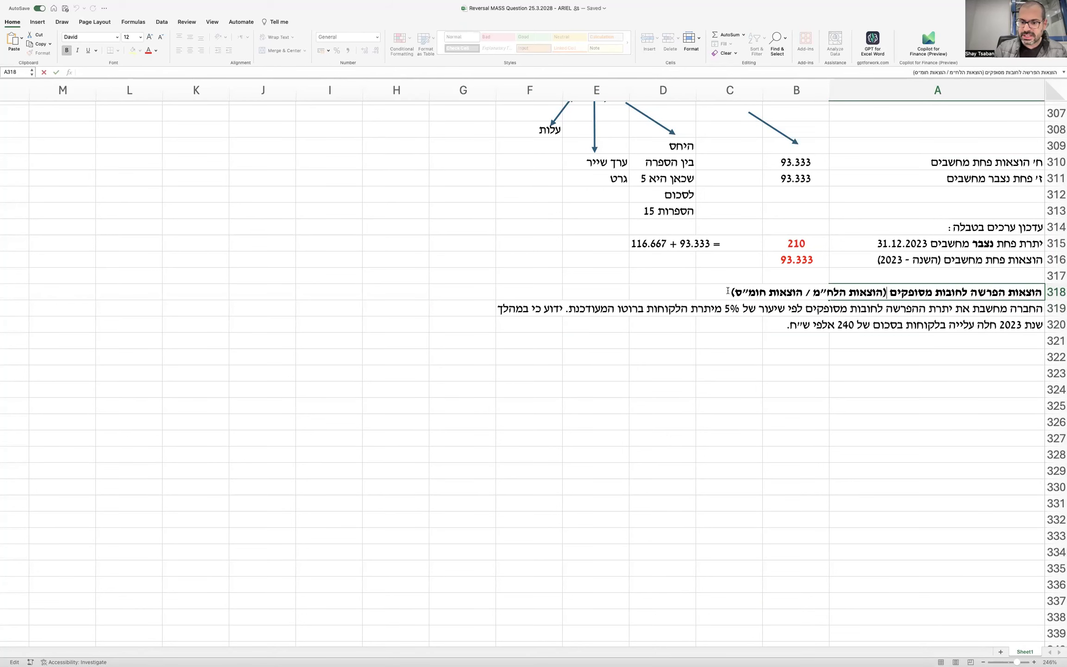
{"action": "type", "text": "2023"}
{"action": "key", "text": "Return"}
{"action": "key", "text": "Return"}
{"action": "key", "text": "Return"}
{"action": "key", "text": "Return"}
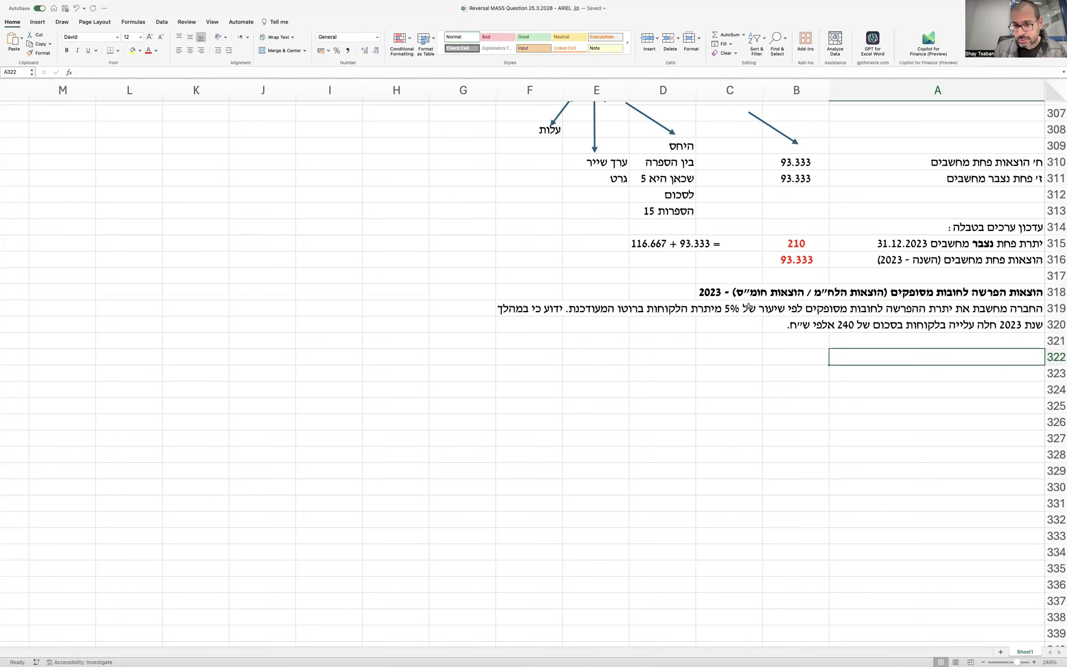
Enter the opening balance label "יתרת הפרשה לחובות מסופקים 1.1.2023" in A322
{"action": "scroll", "coordinate": [749, 306], "scroll_direction": "up", "scroll_amount": 5}
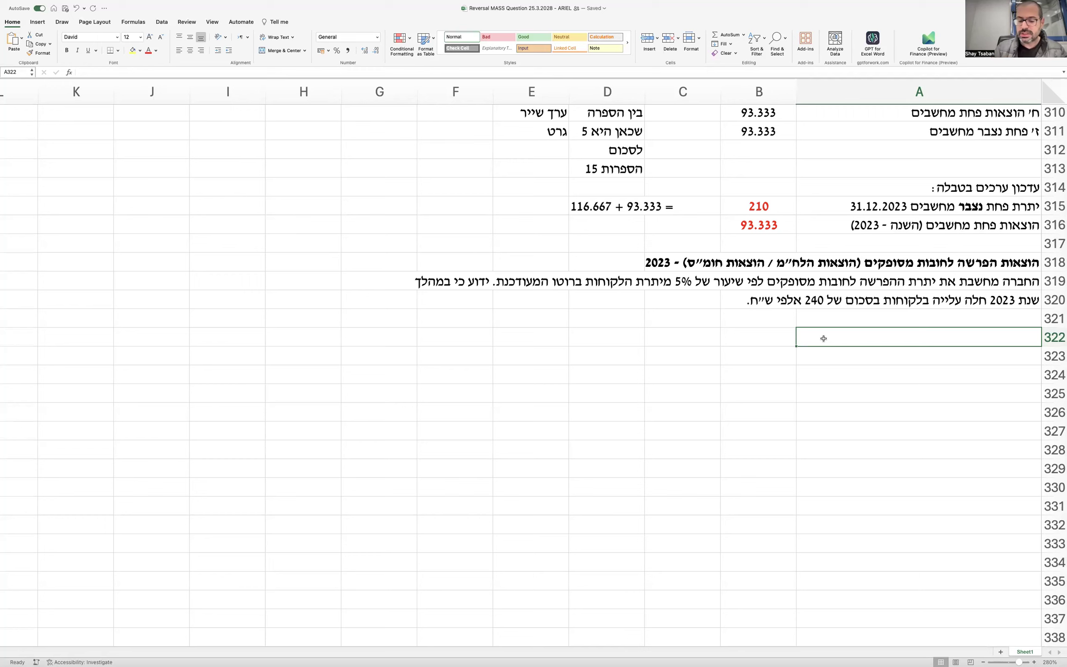
{"action": "type", "text": "יתרת הפרשה לחו"}
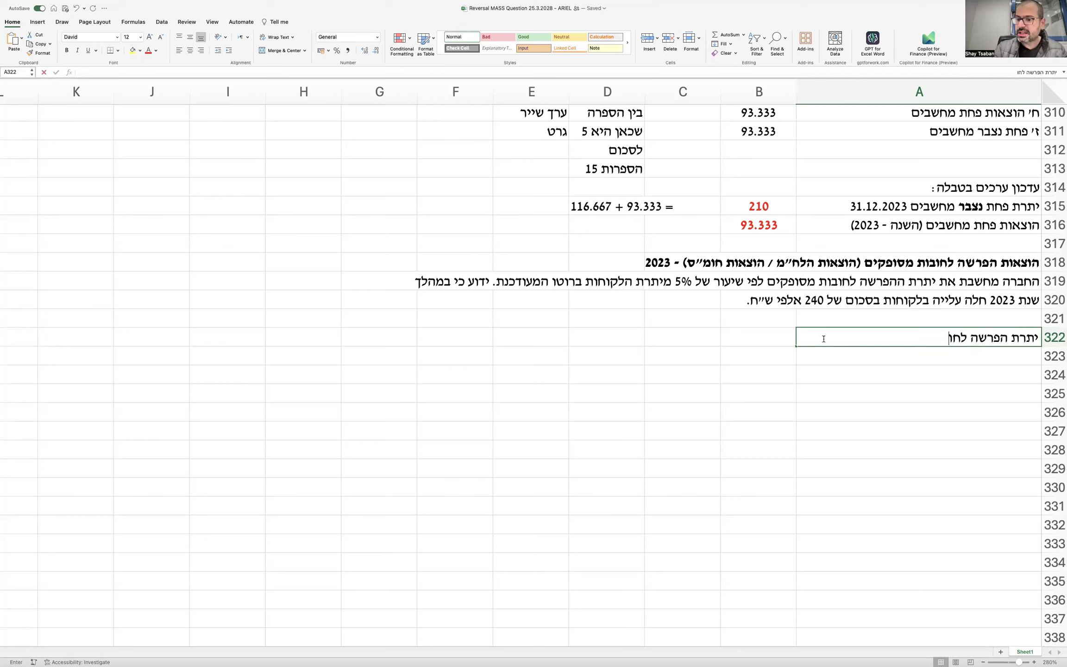
{"action": "type", "text": "בות מסופקים 31"}
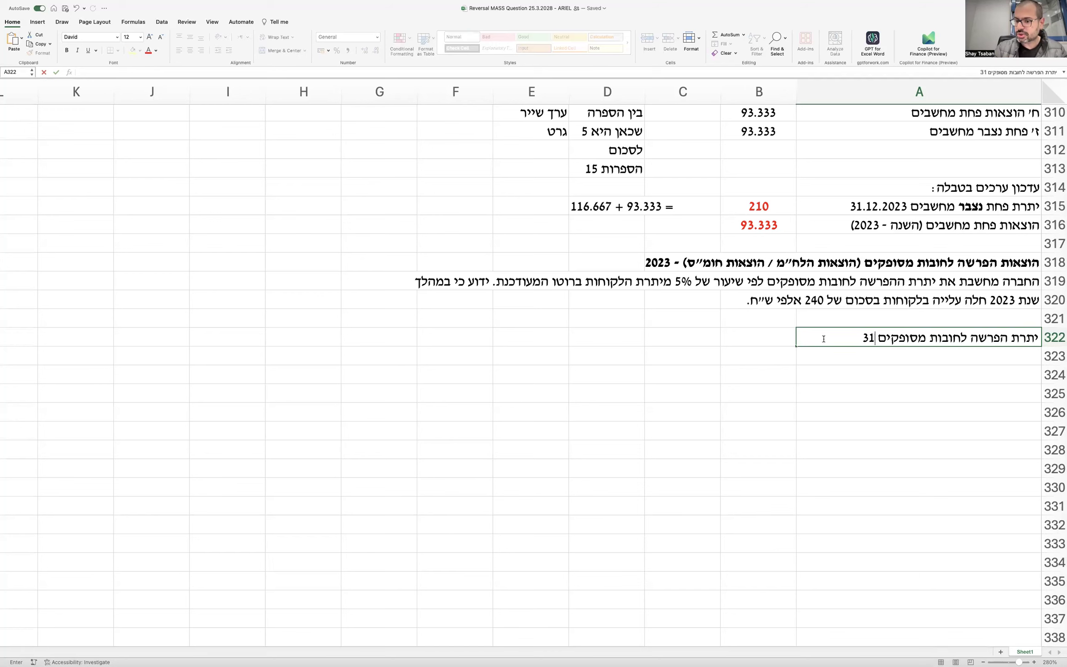
{"action": "key", "text": "BackSpace"}
{"action": "key", "text": "BackSpace"}
{"action": "type", "text": "1.1.2023"}
{"action": "key", "text": "Up"}
Add the column headers "חובה" and "זכות" in B321:C321, centred with a bottom border
{"action": "key", "text": "Left"}
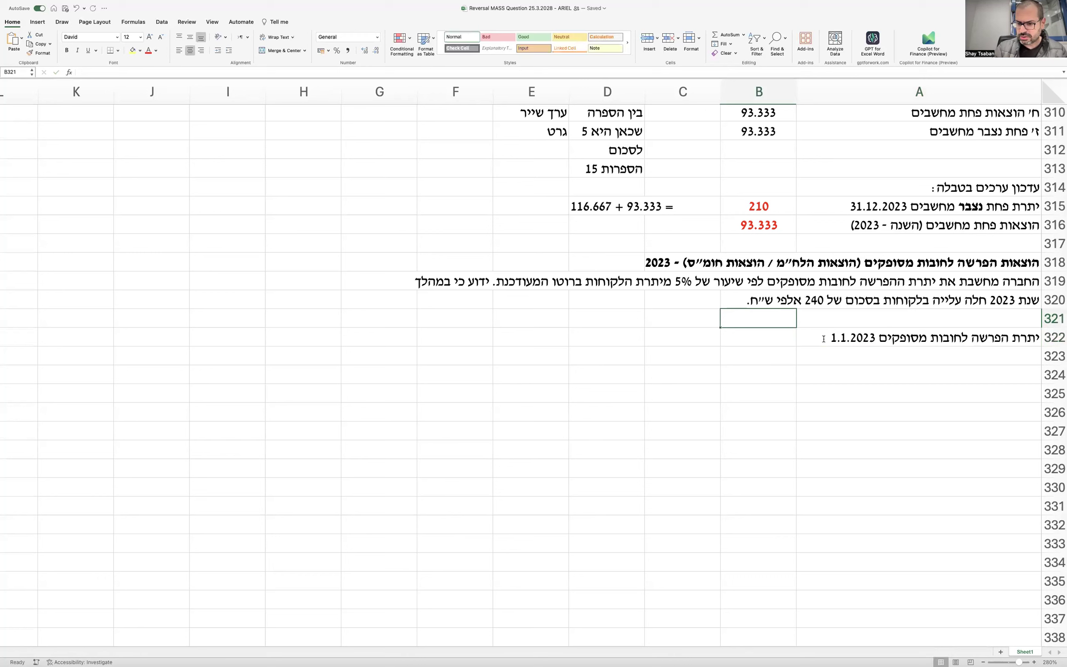
{"action": "type", "text": "חובה"}
{"action": "key", "text": "Tab"}
{"action": "type", "text": "זכות"}
{"action": "key", "text": "Return"}
{"action": "key", "text": "Up"}
{"action": "key", "text": "shift+Left"}
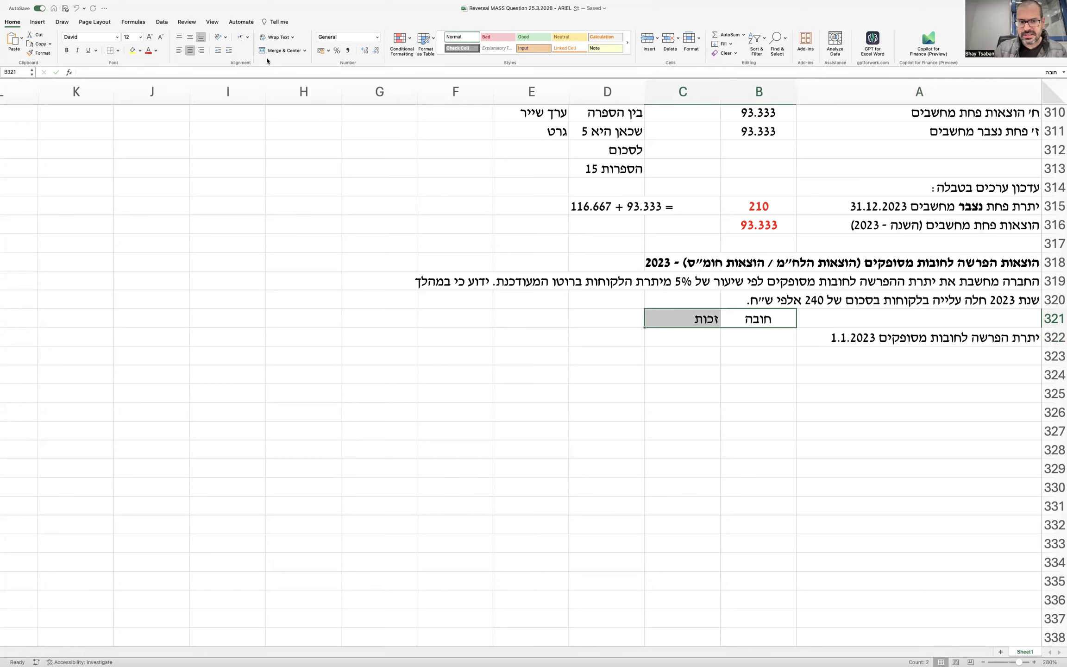
{"action": "left_click", "coordinate": [190, 50]}
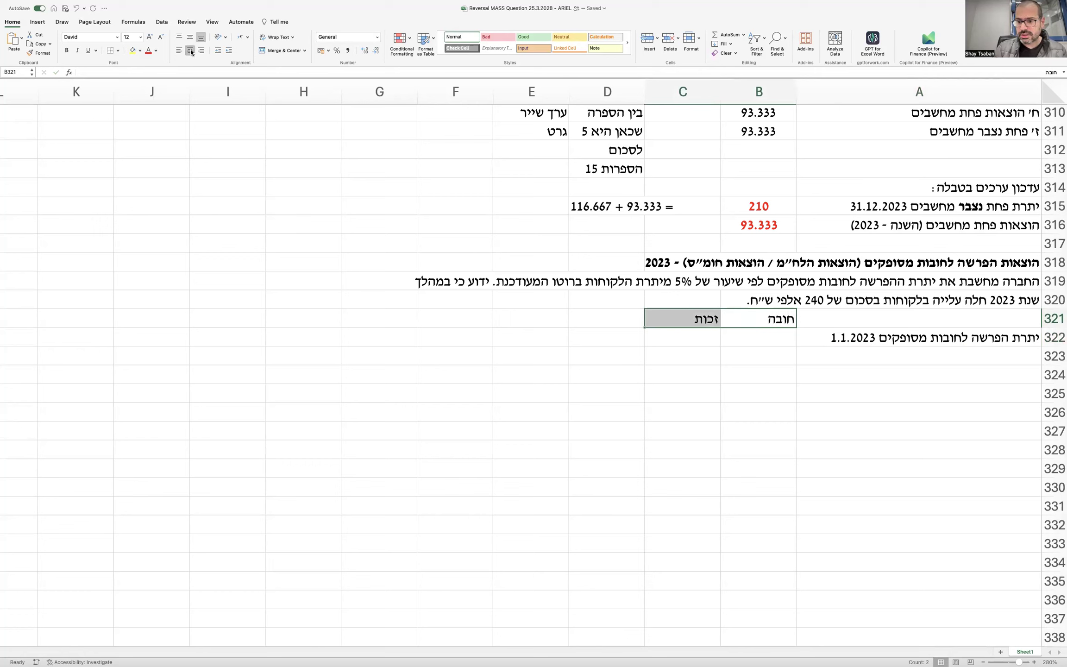
{"action": "left_click", "coordinate": [191, 50]}
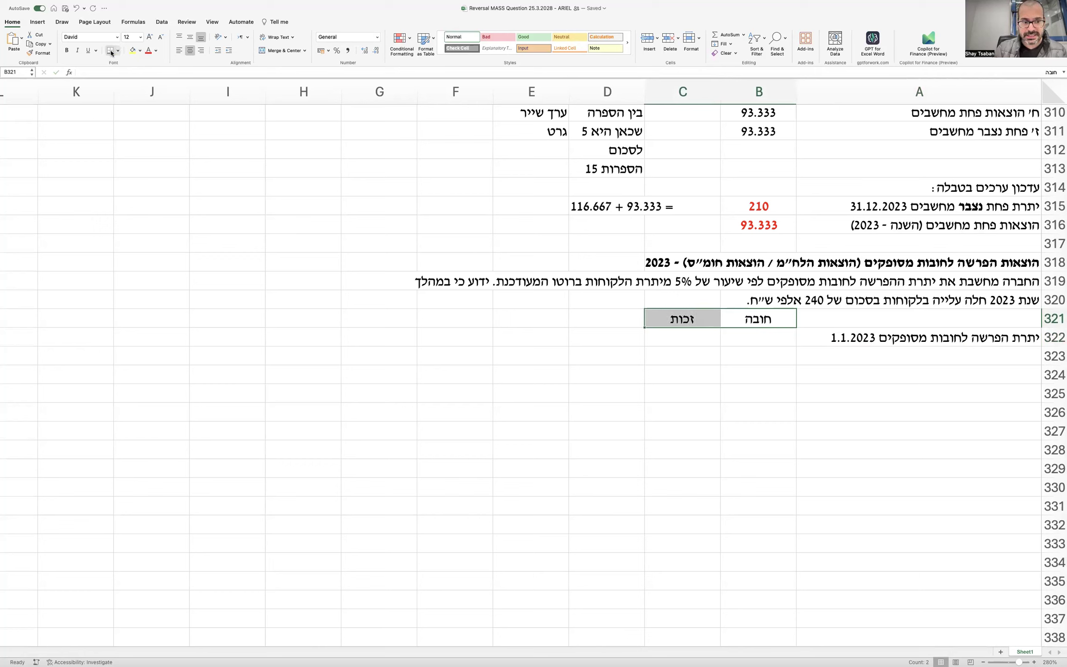
Link C322 to the opening allowance in C189 with its sign reversed (=-C189), and centre the value
{"action": "left_click", "coordinate": [704, 339]}
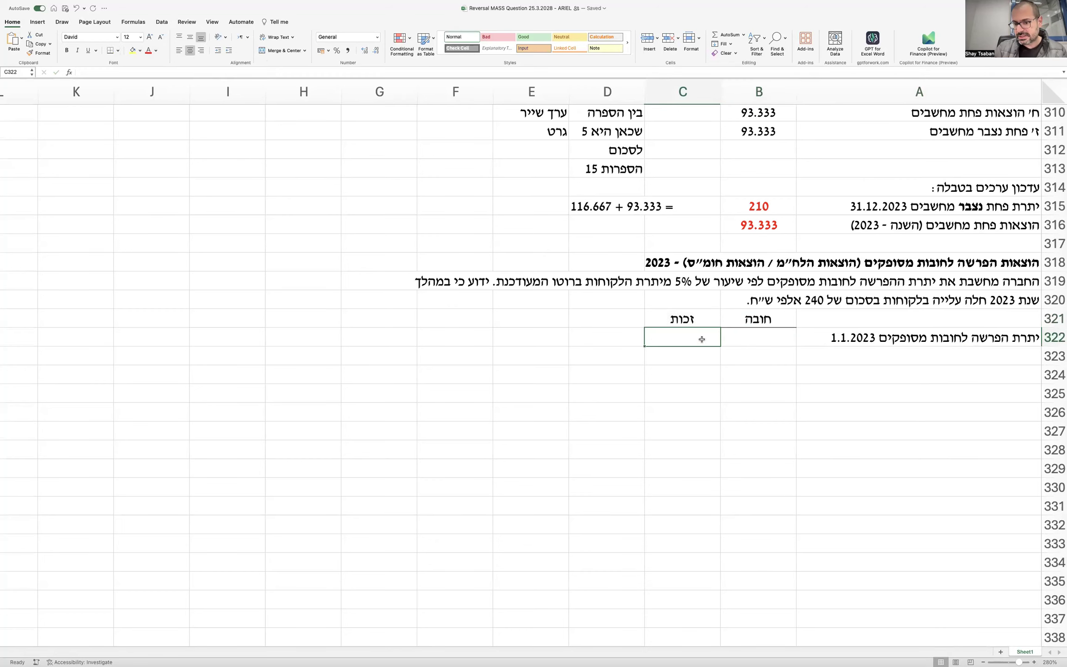
{"action": "type", "text": "="}
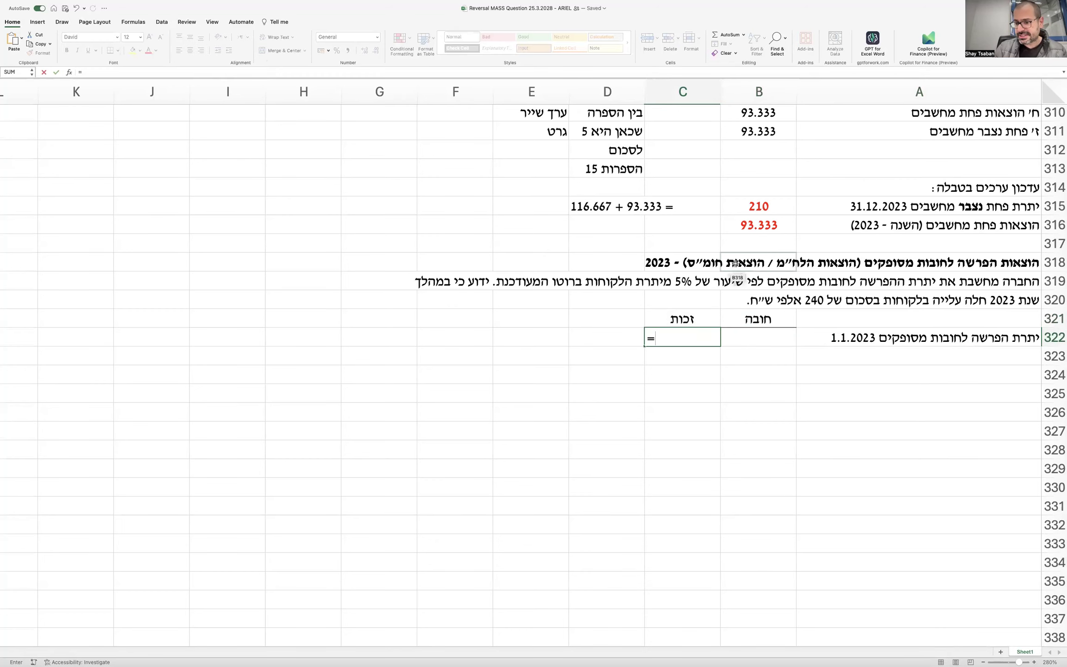
{"action": "scroll", "coordinate": [735, 263], "scroll_direction": "up", "scroll_amount": 20}
{"action": "scroll", "coordinate": [735, 264], "scroll_direction": "up", "scroll_amount": 3}
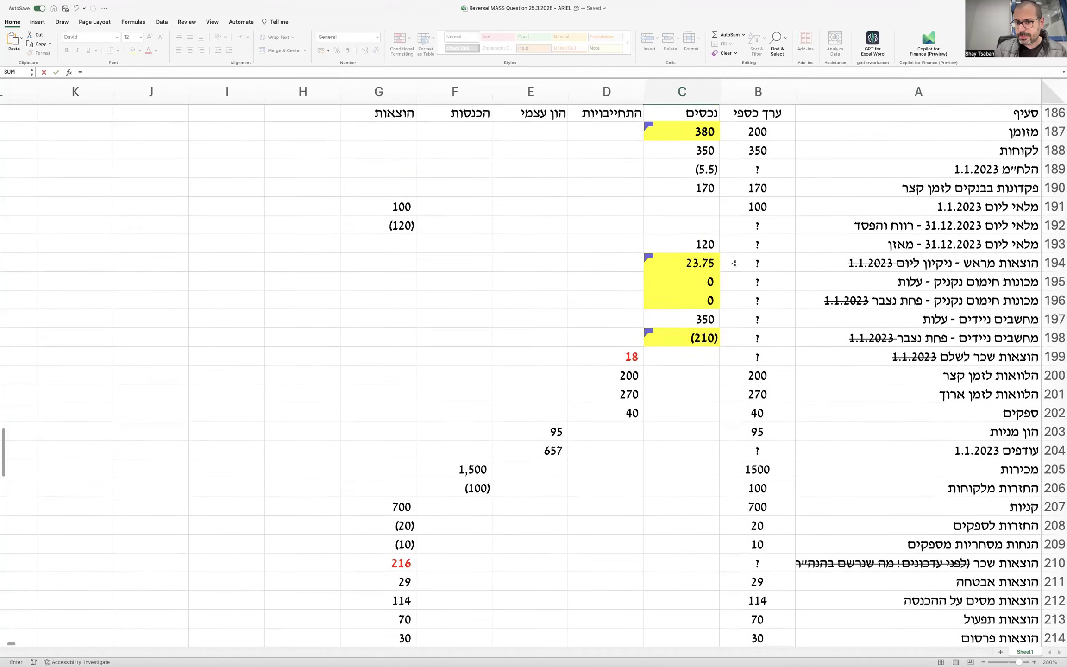
{"action": "type", "text": "-"}
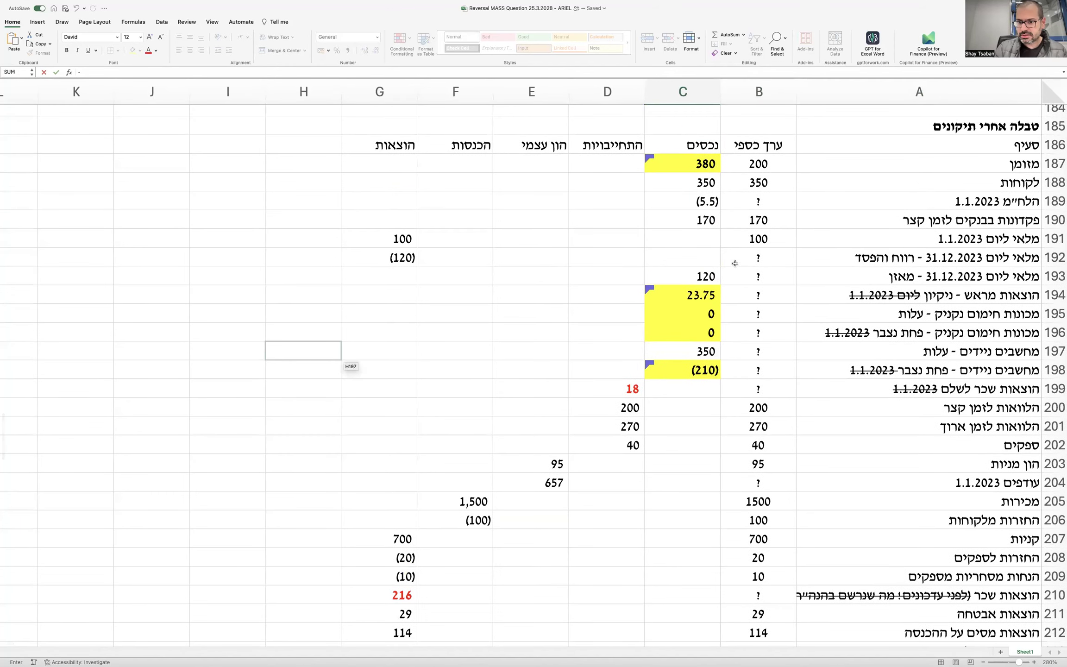
{"action": "left_click", "coordinate": [695, 202]}
{"action": "key", "text": "Return"}
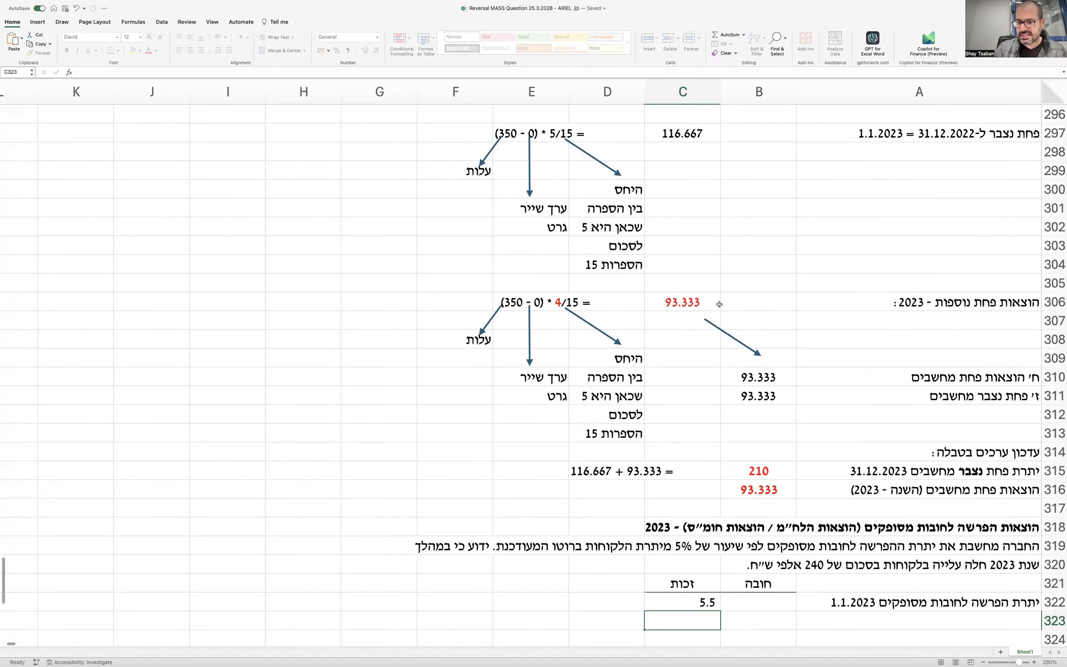
{"action": "scroll", "coordinate": [701, 443], "scroll_direction": "down", "scroll_amount": 5}
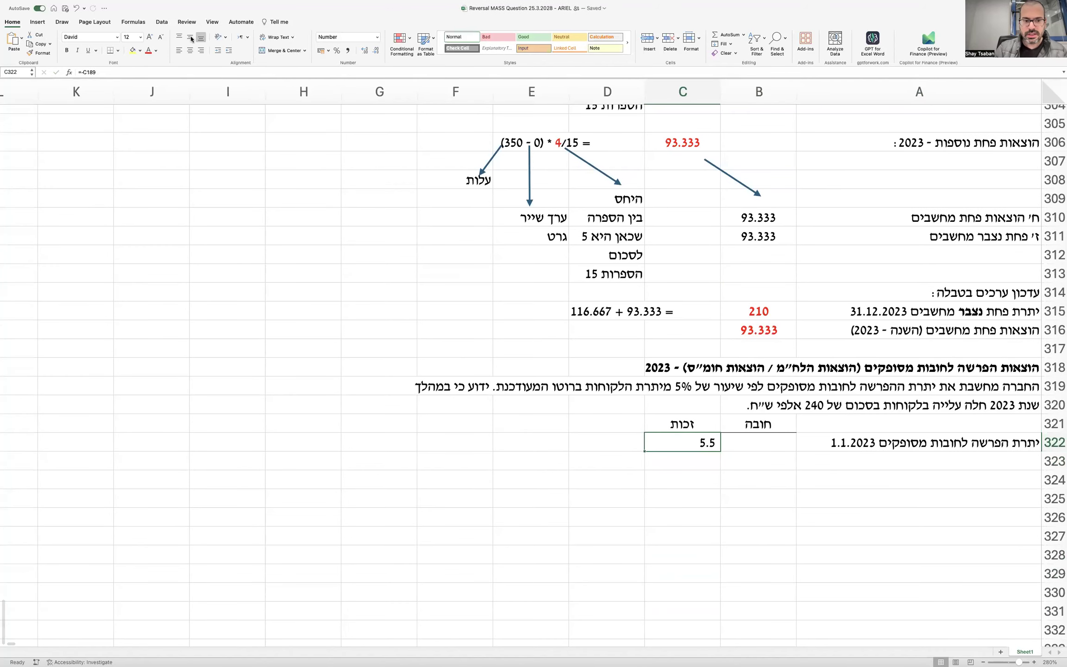
{"action": "left_click", "coordinate": [190, 51]}
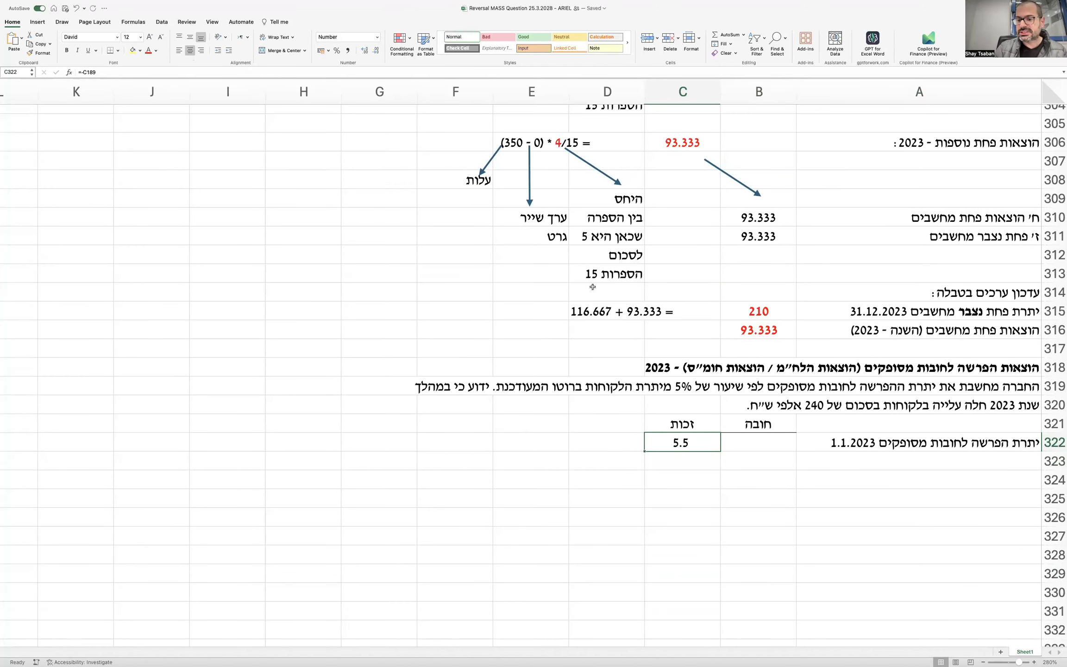
Enter the closing balance label "יתרת ההפרשה לחובות מסופקים 31.12.2024" in A326
{"action": "left_click", "coordinate": [895, 517]}
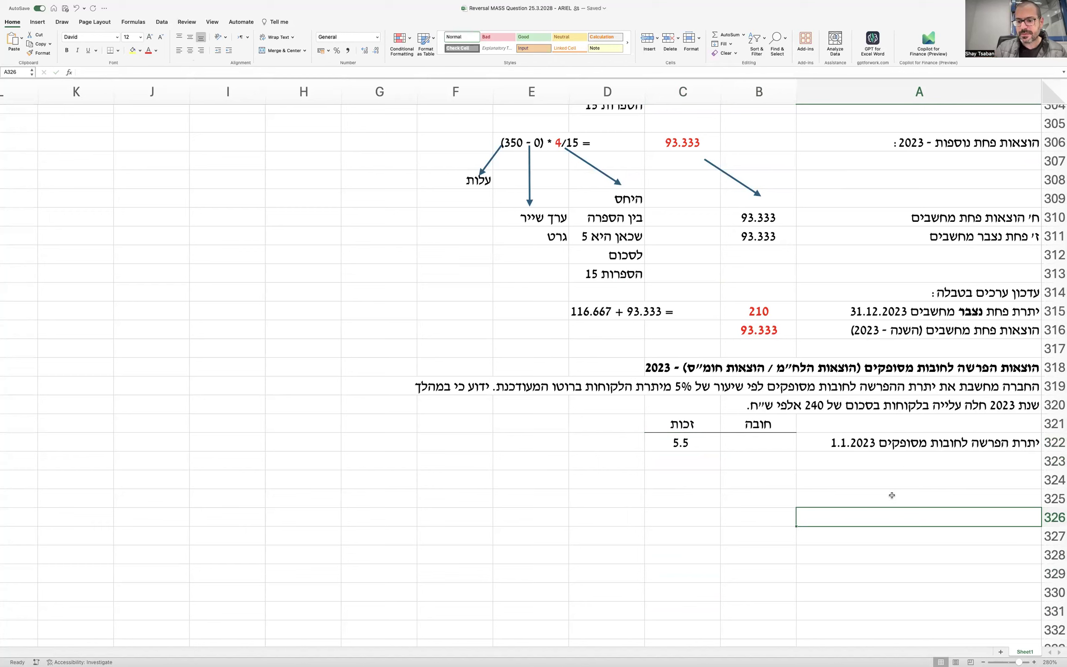
{"action": "type", "text": "יתרת "}
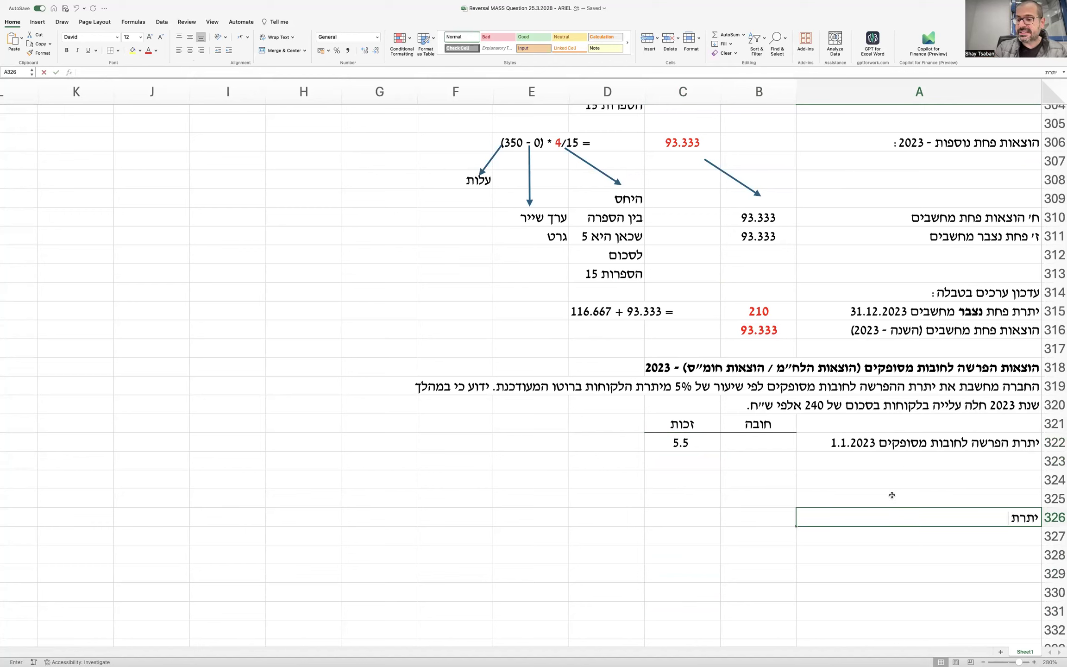
{"action": "type", "text": "ההפרשה לחובות מסו"}
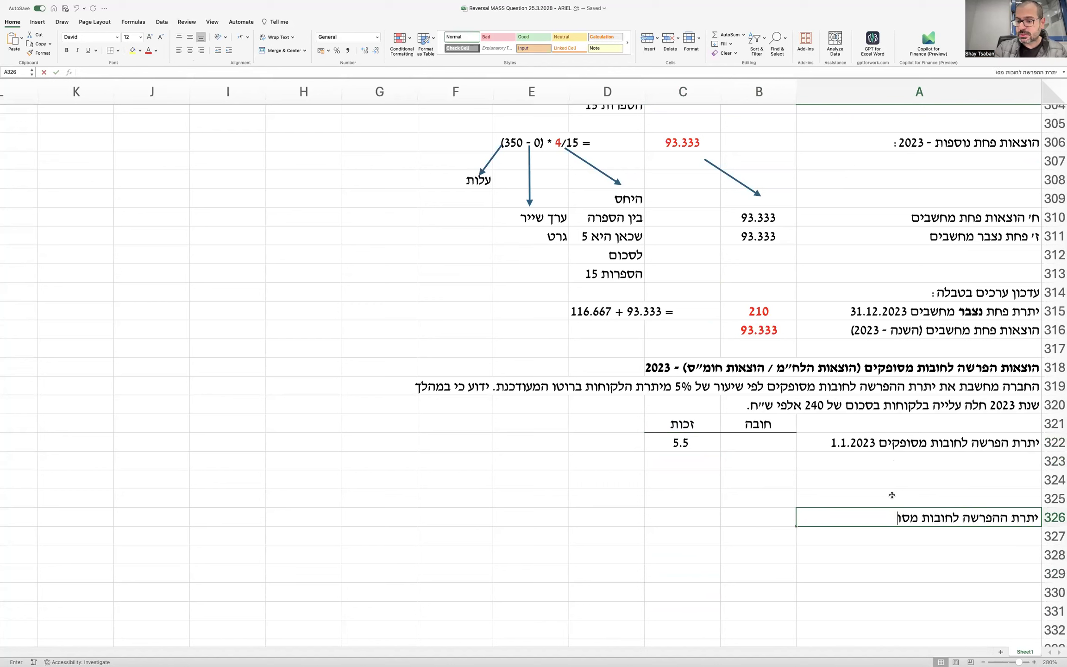
{"action": "type", "text": "פקים 31.12.2024"}
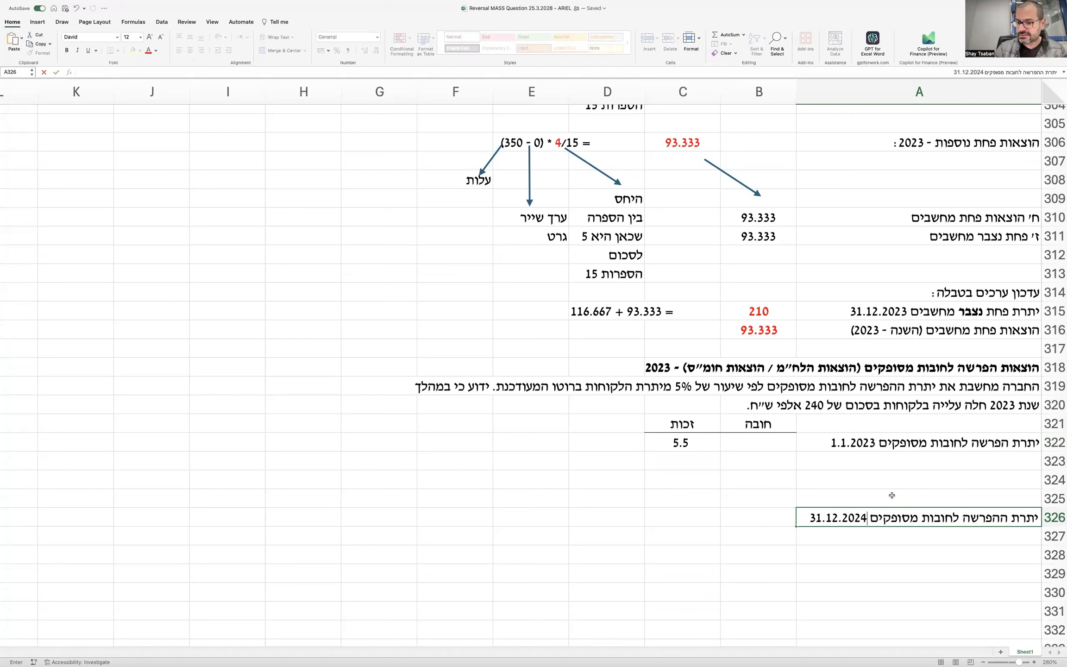
{"action": "key", "text": "Return"}
Add the note "נתון בשאלה:" in D326, in the closing allowance row
{"action": "left_click", "coordinate": [704, 516]}
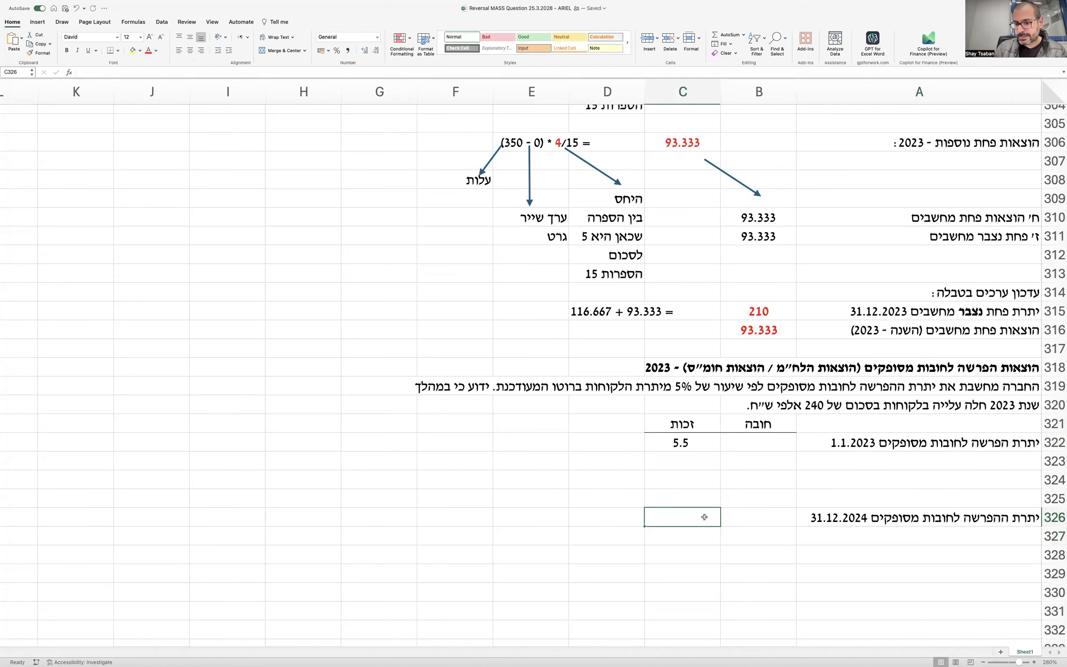
{"action": "scroll", "coordinate": [719, 372], "scroll_direction": "down", "scroll_amount": 3}
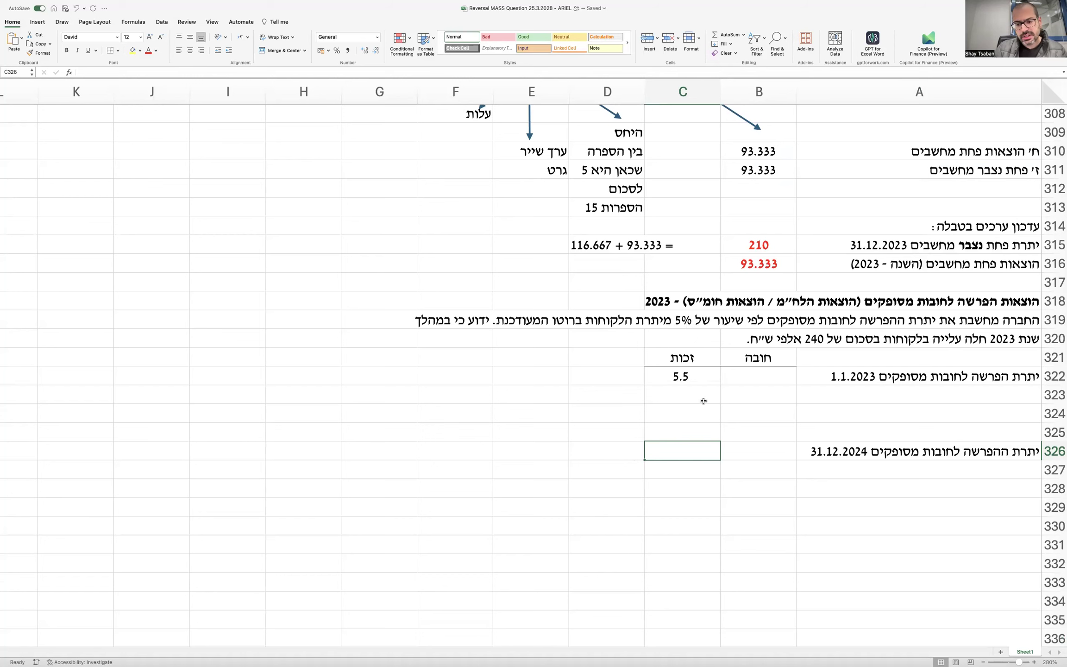
{"action": "left_click", "coordinate": [598, 452]}
{"action": "type", "text": "נתון בשאלה:"}
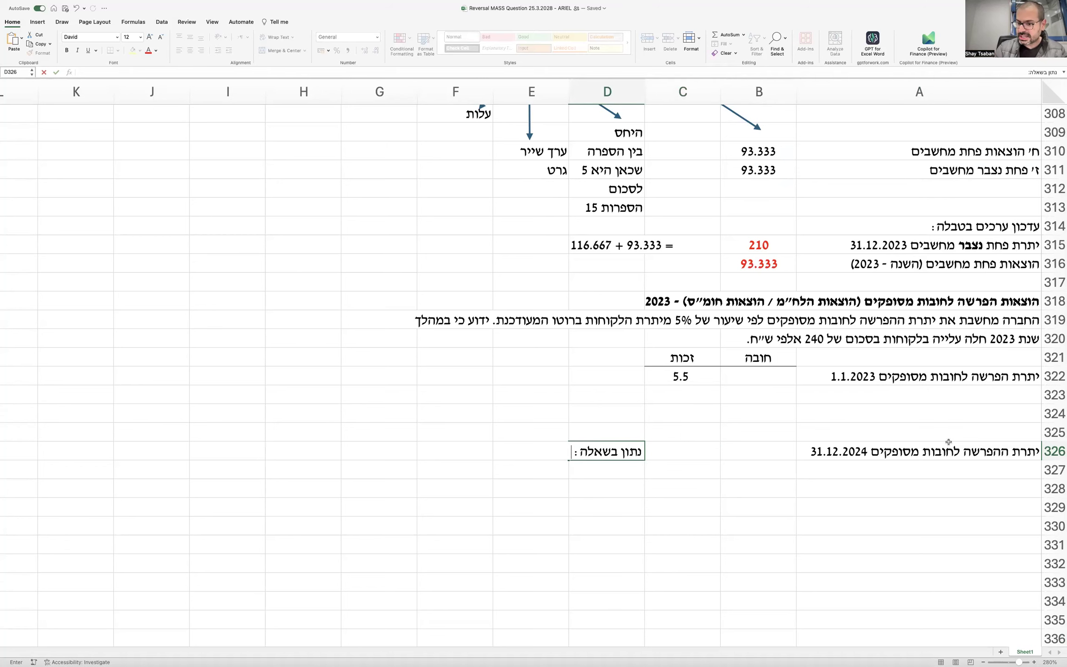
Correct the year in the closing allowance label in A326 to 2023
{"action": "double_click", "coordinate": [963, 450]}
{"action": "key", "text": "BackSpace"}
{"action": "type", "text": "3"}
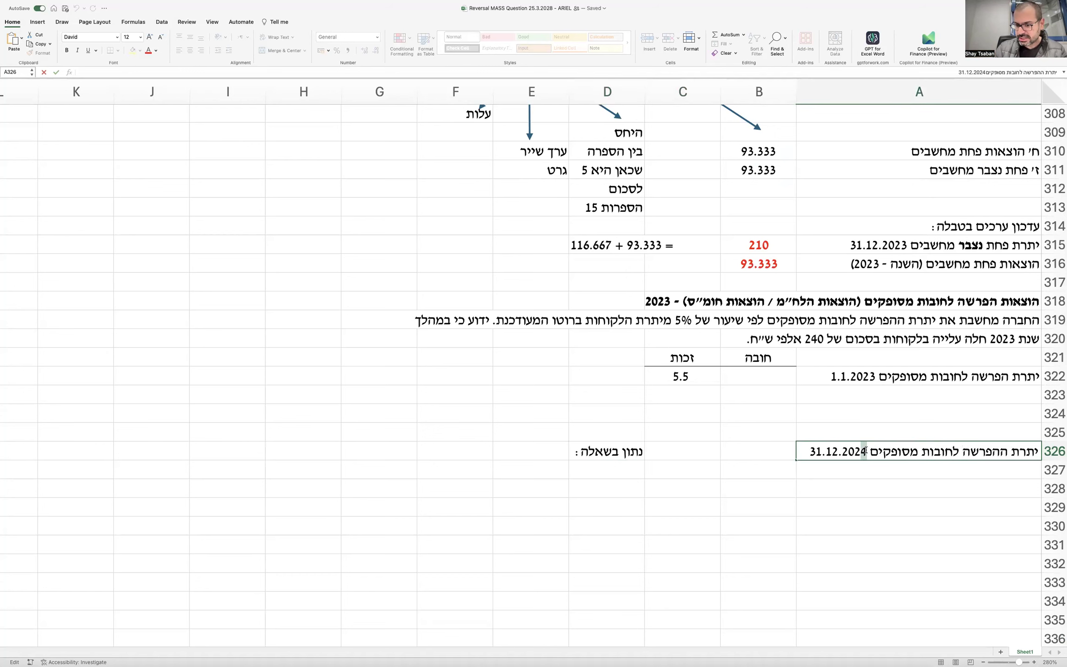
Extend the note in D326 with "לסוף השנה - לקוחות:" and enter the customer balance 350 in G326
{"action": "left_click", "coordinate": [600, 448]}
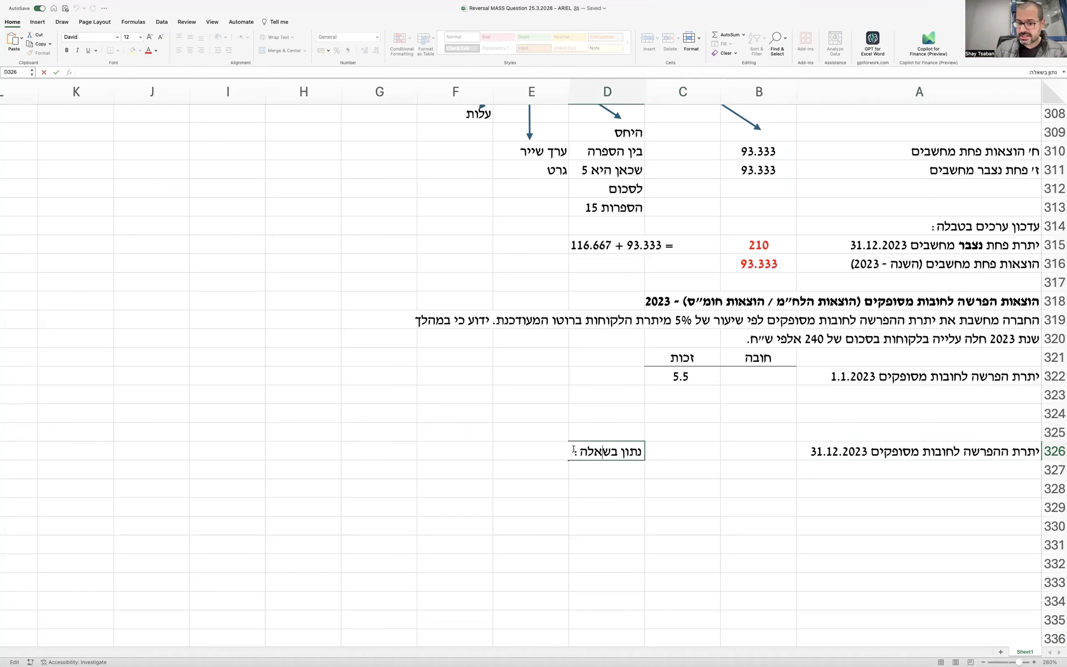
{"action": "type", "text": "לסוף השנה"}
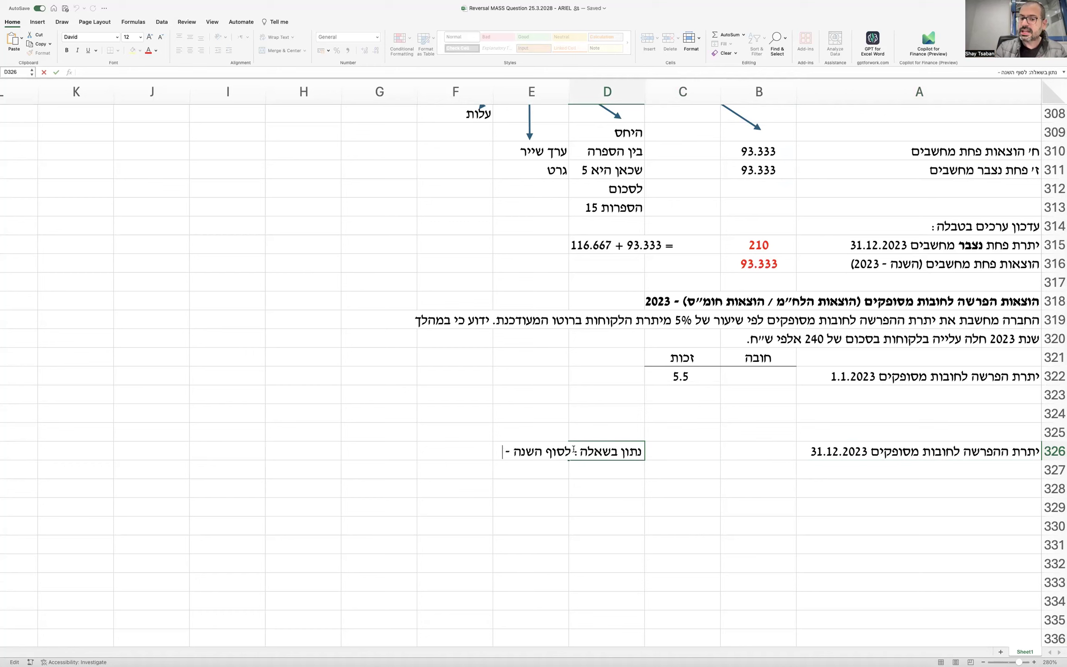
{"action": "type", "text": " - לקוחות:"}
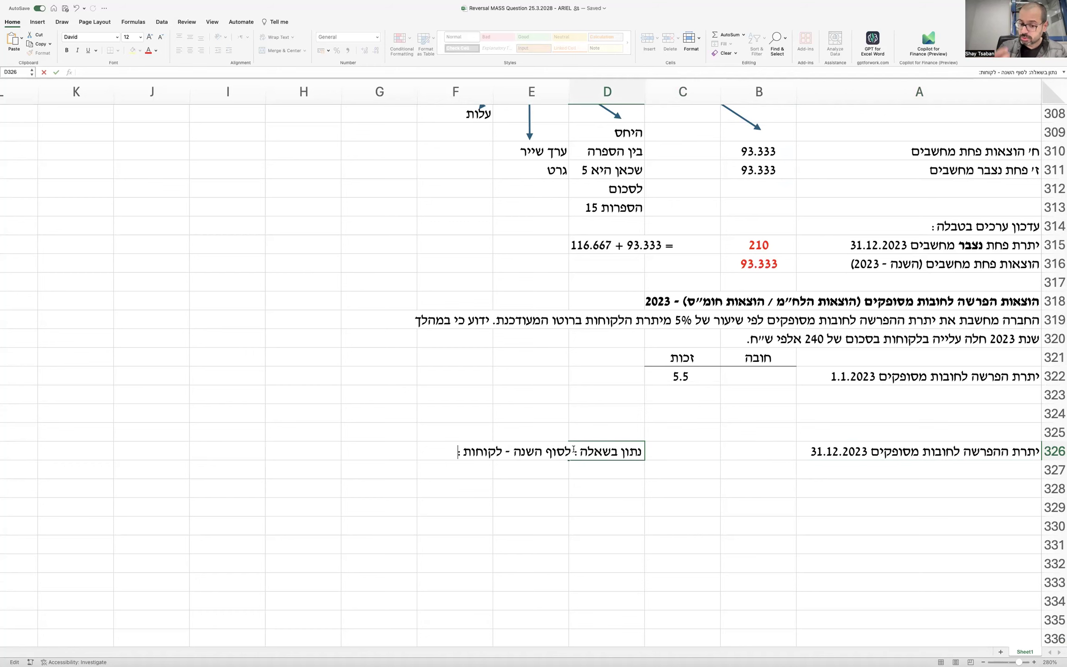
{"action": "key", "text": "Tab"}
{"action": "key", "text": "Tab"}
{"action": "key", "text": "Tab"}
{"action": "type", "text": "350"}
{"action": "key", "text": "Return"}
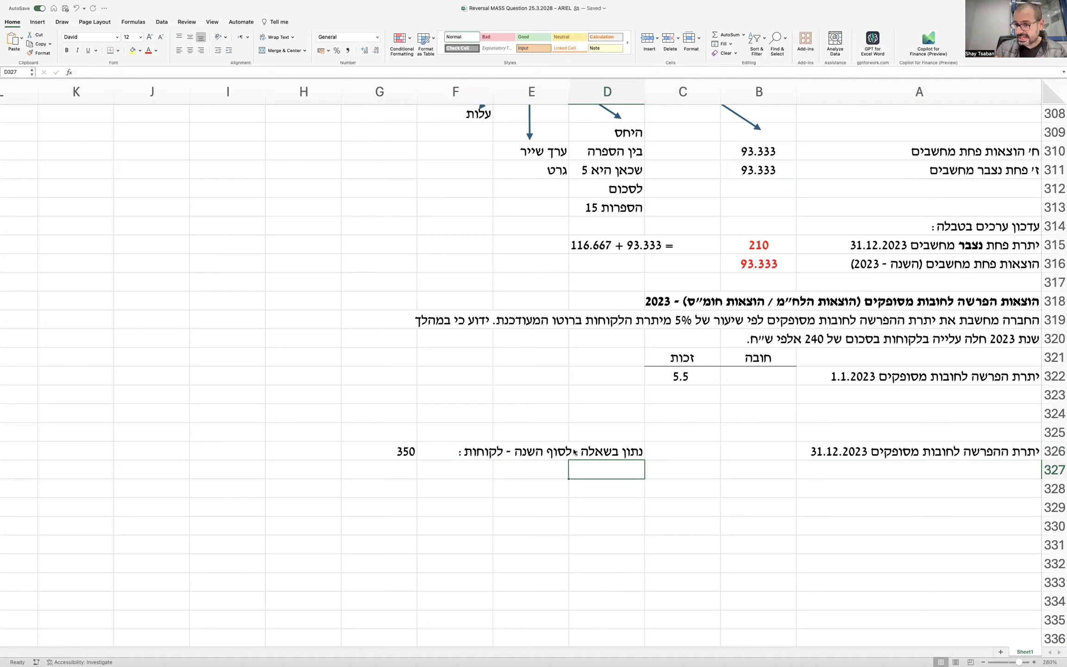
Add the allowance rate label "שיעור ההלח״מ:" in D327 and enter 5% in G327
{"action": "type", "text": "שיעור ההלח״מ"}
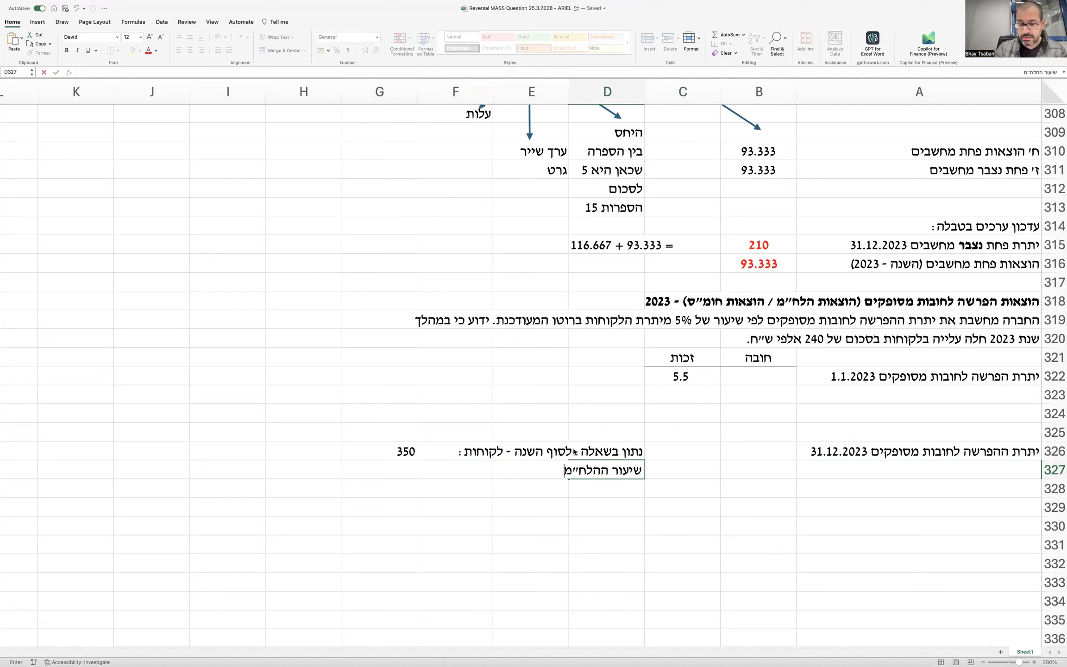
{"action": "key", "text": "Tab"}
{"action": "key", "text": "Tab"}
{"action": "key", "text": "Tab"}
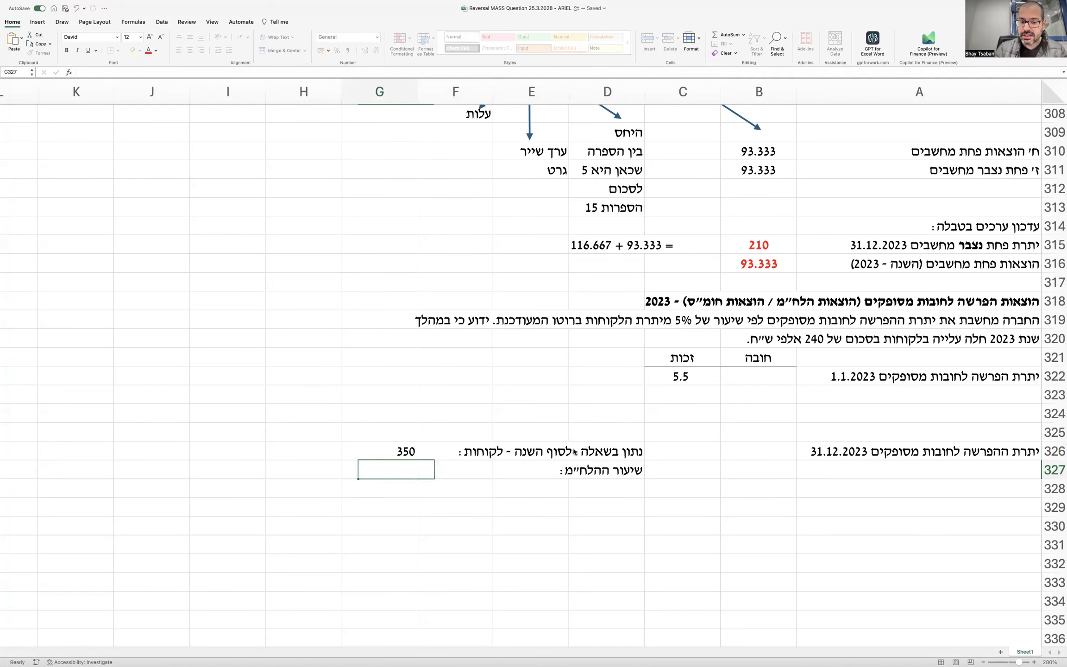
{"action": "type", "text": "5%"}
{"action": "key", "text": "Return"}
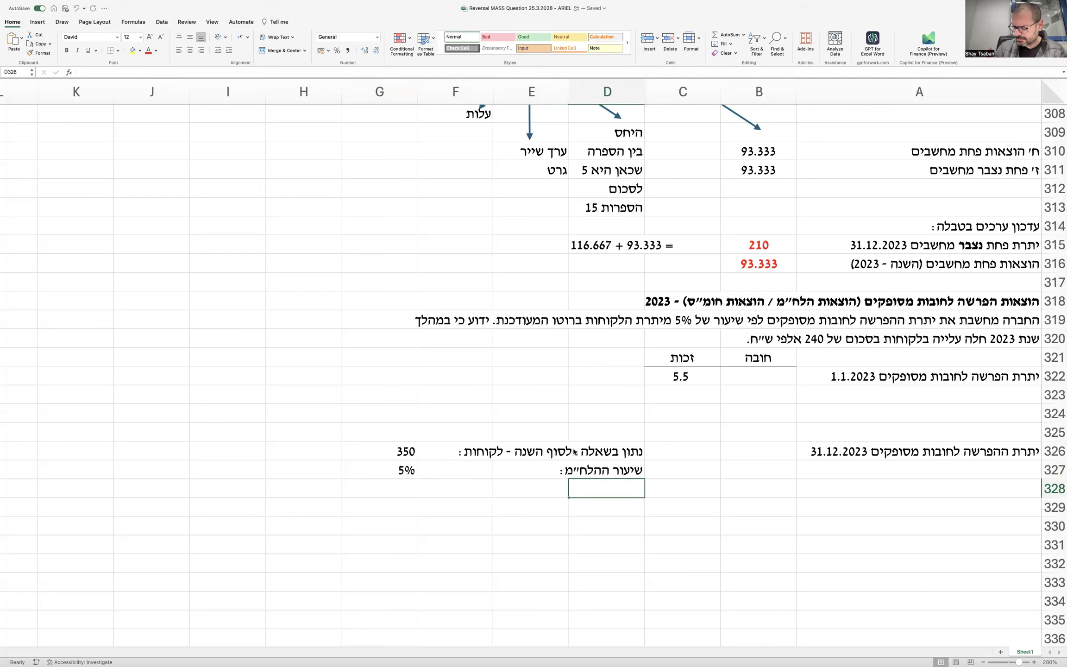
Add the label "יתרת הלח״מ לסוף השנה" in D328 and calculate the closing allowance in G328 as =G326*G327
{"action": "type", "text": "יתרת הלח״מ לסוף השנה"}
{"action": "key", "text": "Tab"}
{"action": "key", "text": "Tab"}
{"action": "key", "text": "Tab"}
{"action": "type", "text": "="}
{"action": "key", "text": "Up"}
{"action": "key", "text": "Up"}
{"action": "type", "text": "*"}
{"action": "key", "text": "Up"}
{"action": "key", "text": "Return"}
Write the explanatory calculation note "350 * 5% =" in H328
{"action": "key", "text": "Left"}
{"action": "key", "text": "Left"}
{"action": "key", "text": "Left"}
{"action": "key", "text": "Left"}
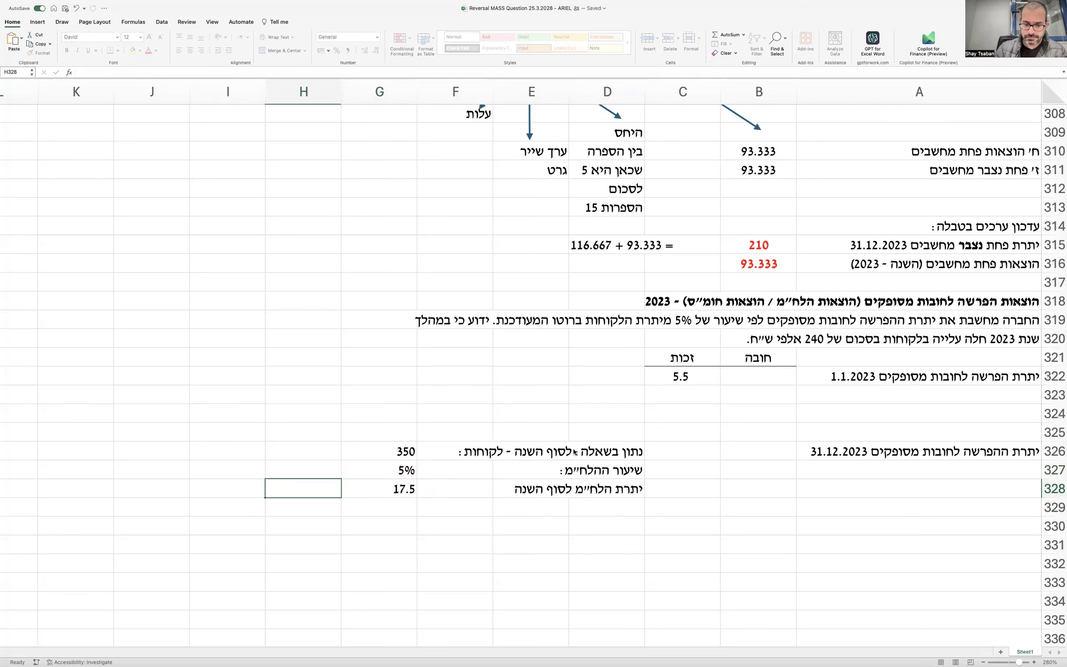
{"action": "type", "text": "350 * 5% ="}
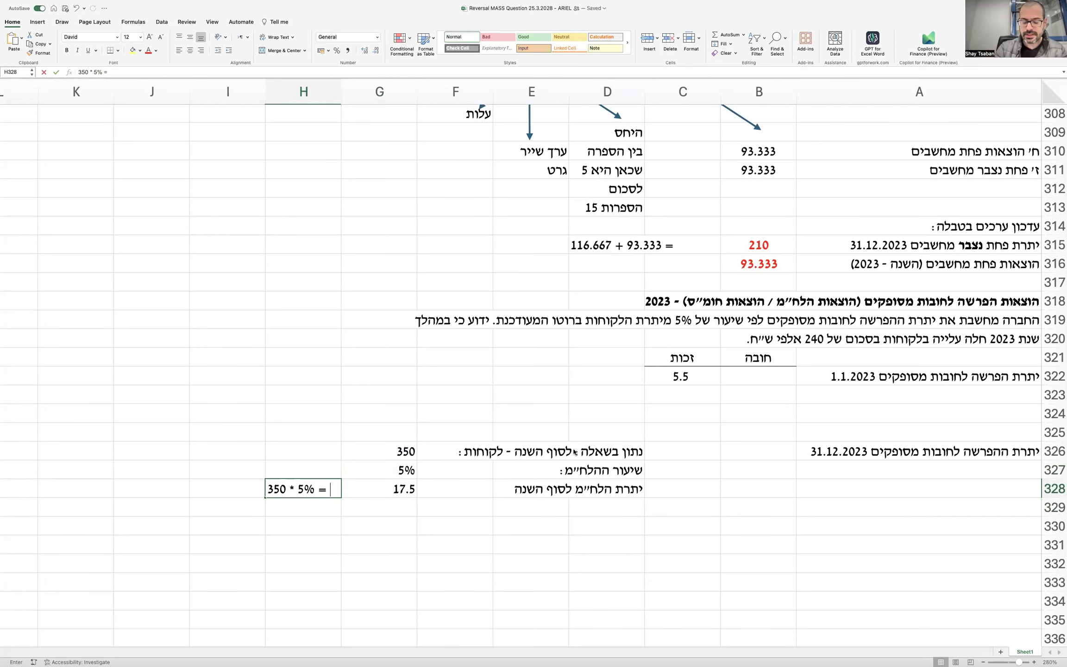
{"action": "key", "text": "Return"}
Draw connecting lines from below G328 across to column C and up to C326, ending in an arrowhead pointing at C326
{"action": "left_click", "coordinate": [392, 485]}
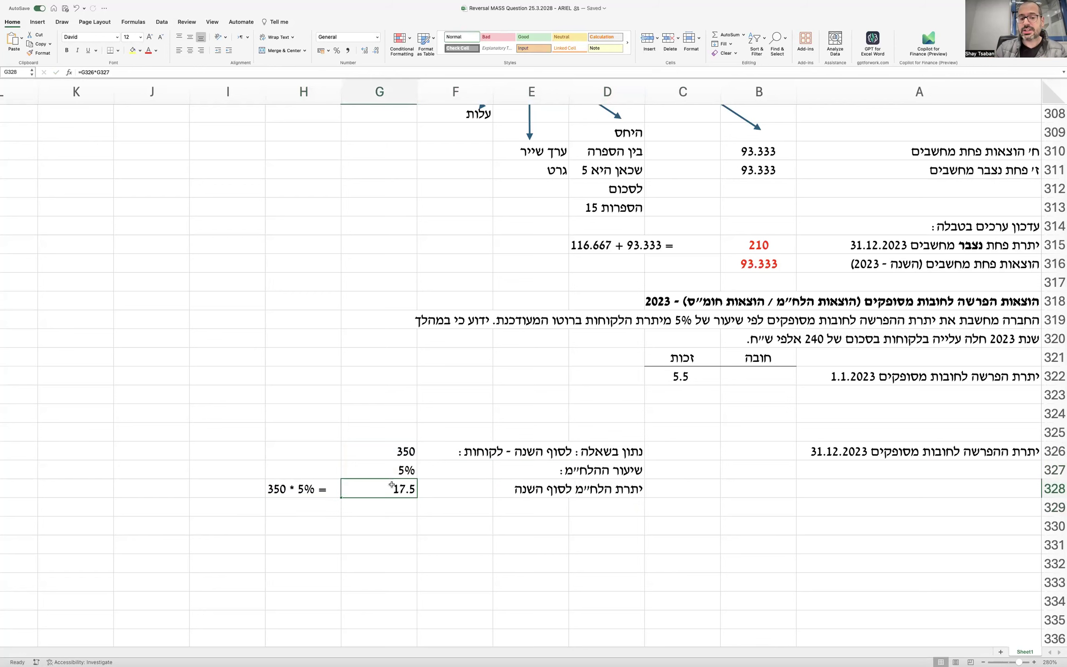
{"action": "left_click", "coordinate": [37, 23]}
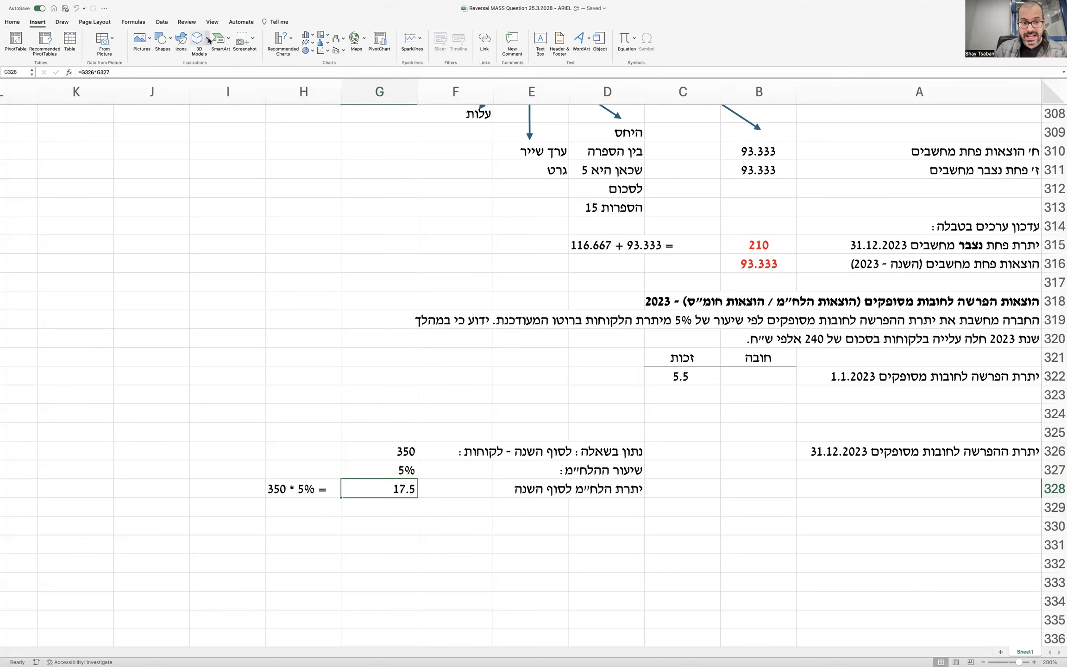
{"action": "left_click", "coordinate": [163, 39]}
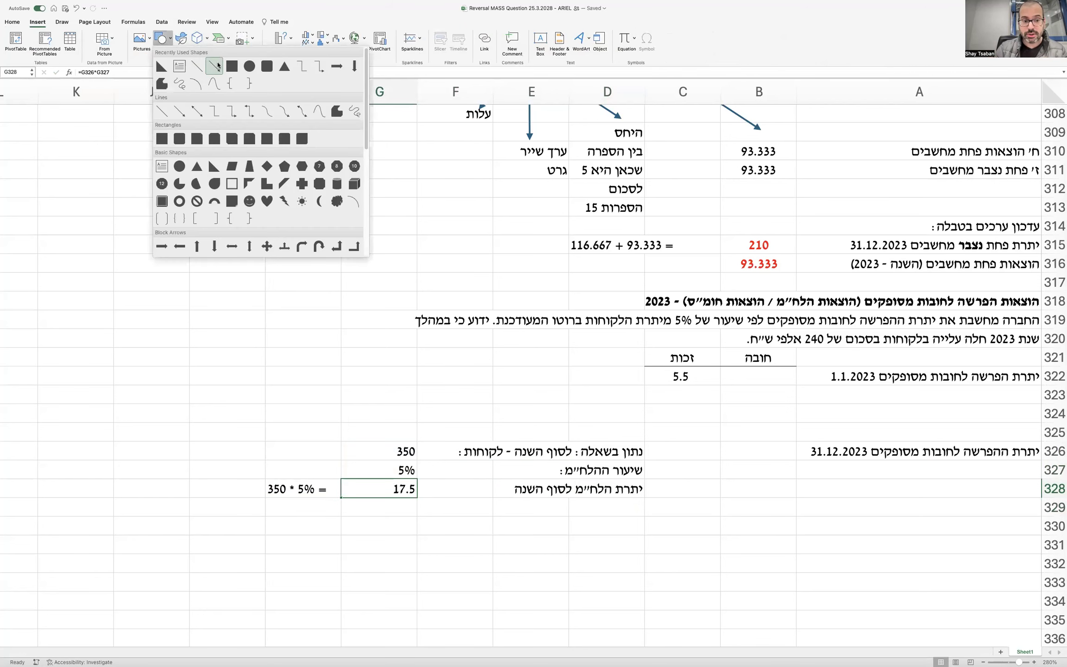
{"action": "left_click", "coordinate": [200, 65]}
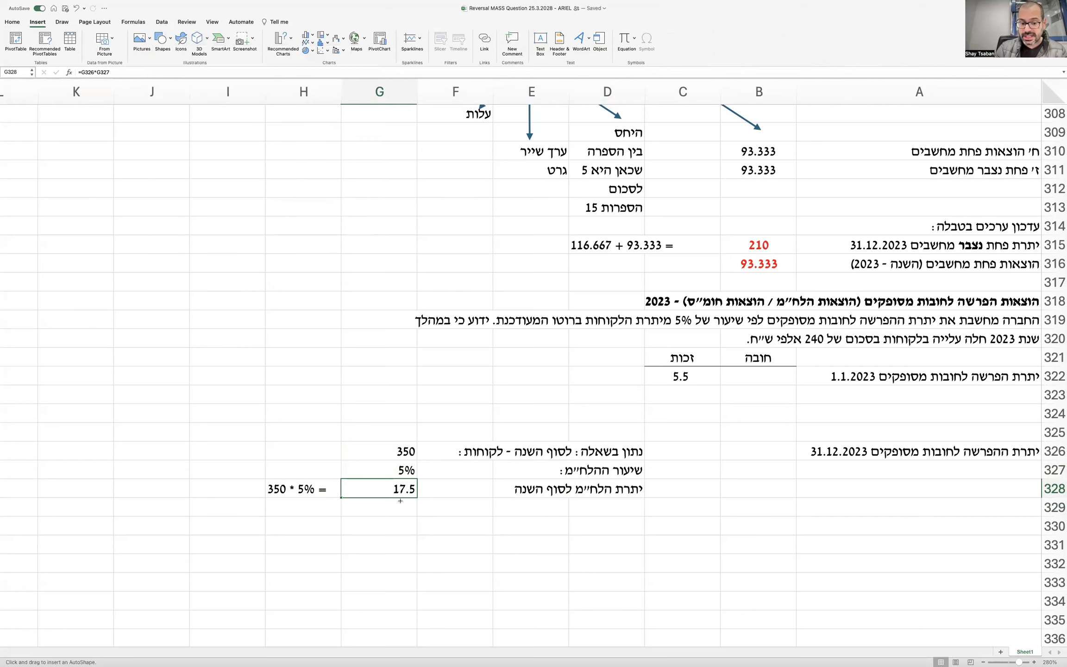
{"action": "mouse_move", "coordinate": [404, 500]}
{"action": "left_mouse_down"}
{"action": "mouse_move", "coordinate": [404, 544]}
{"action": "mouse_move", "coordinate": [707, 515]}
{"action": "mouse_move", "coordinate": [692, 495]}
{"action": "mouse_move", "coordinate": [692, 544]}
{"action": "mouse_move", "coordinate": [608, 526]}
{"action": "mouse_move", "coordinate": [408, 584]}
{"action": "mouse_move", "coordinate": [691, 544]}
{"action": "mouse_move", "coordinate": [694, 508]}
{"action": "left_mouse_up"}
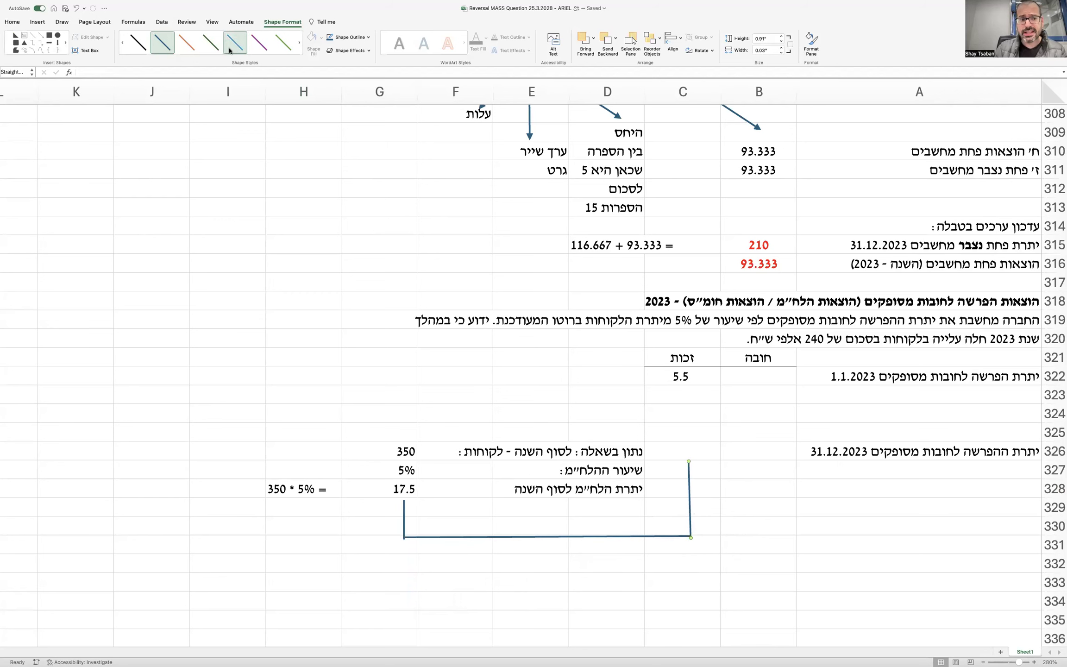
{"action": "left_click", "coordinate": [210, 56]}
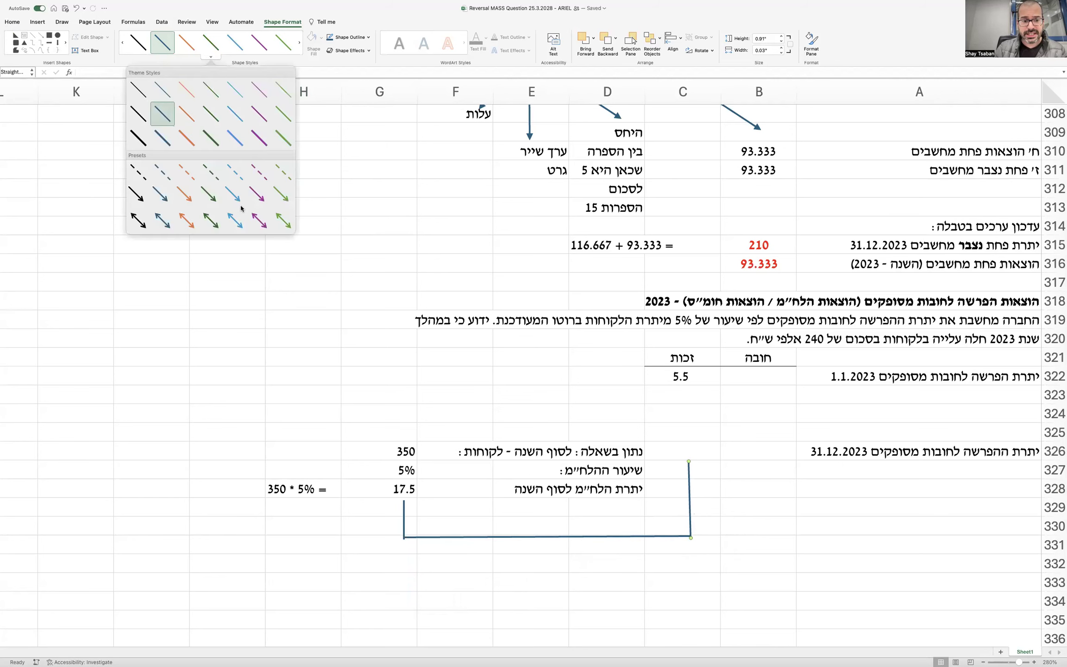
{"action": "left_click", "coordinate": [162, 195]}
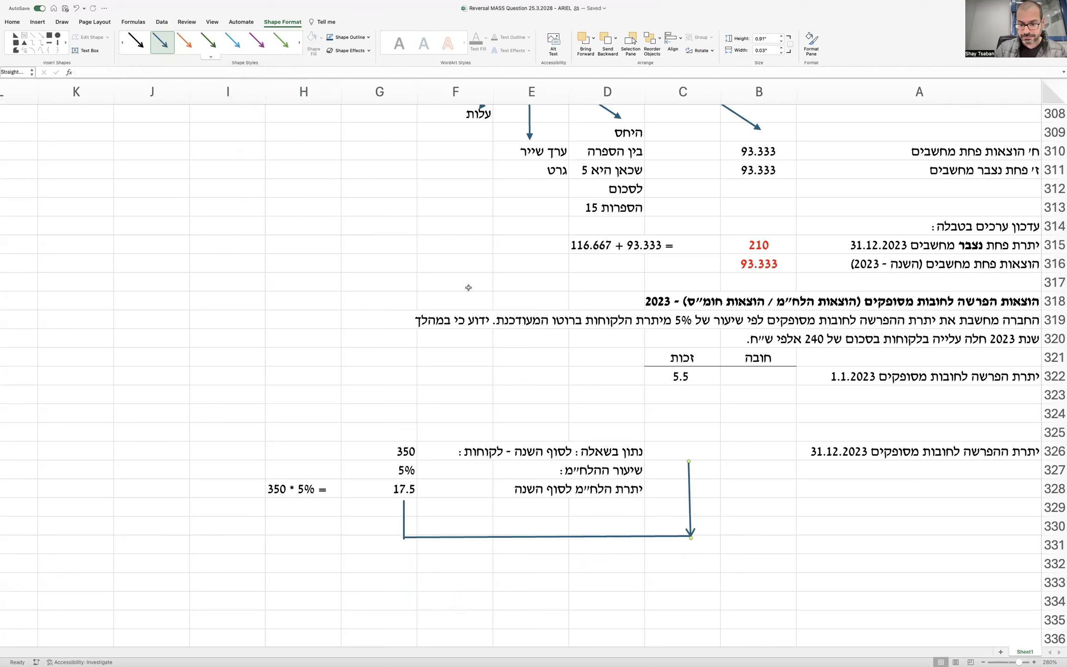
{"action": "left_click_drag", "start_coordinate": [690, 461], "coordinate": [686, 537]}
Link C326 to the calculated closing allowance with =G328 and centre the value
{"action": "left_click", "coordinate": [697, 447]}
{"action": "type", "text": "="}
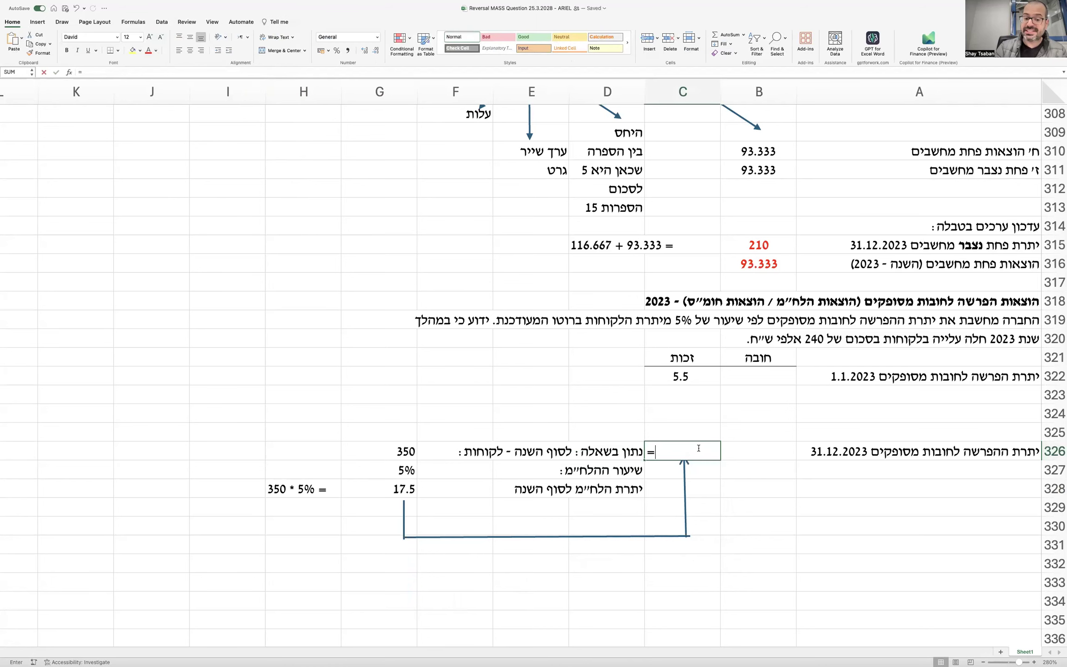
{"action": "key", "text": "Left"}
{"action": "key", "text": "Left"}
{"action": "key", "text": "Left"}
{"action": "key", "text": "Down"}
{"action": "key", "text": "Left"}
{"action": "key", "text": "Down"}
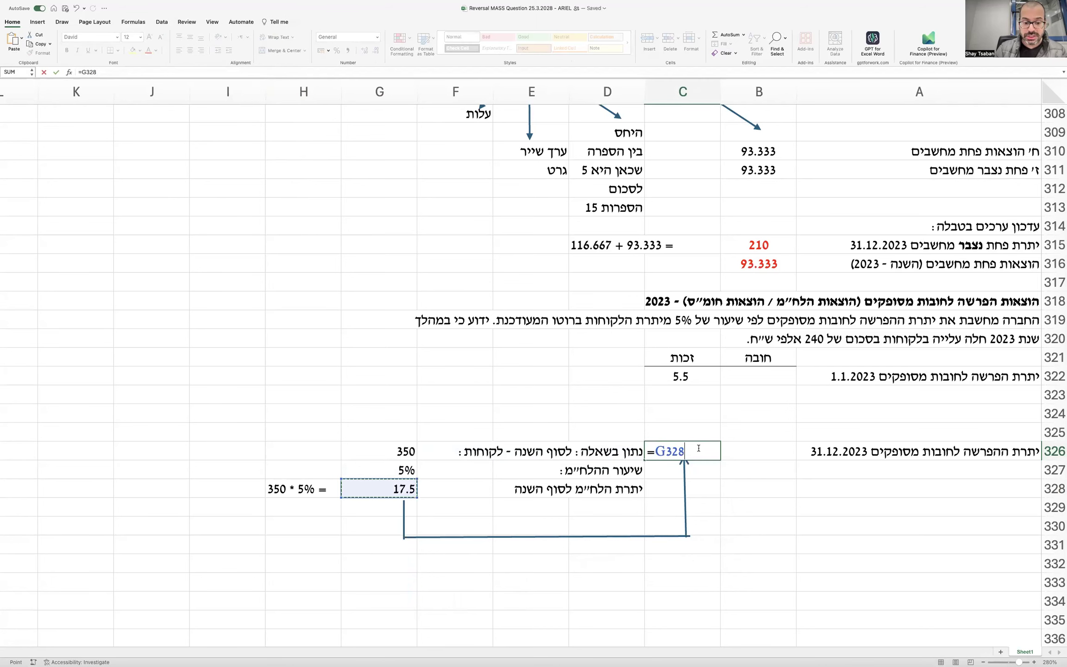
{"action": "key", "text": "Return"}
{"action": "key", "text": "Up"}
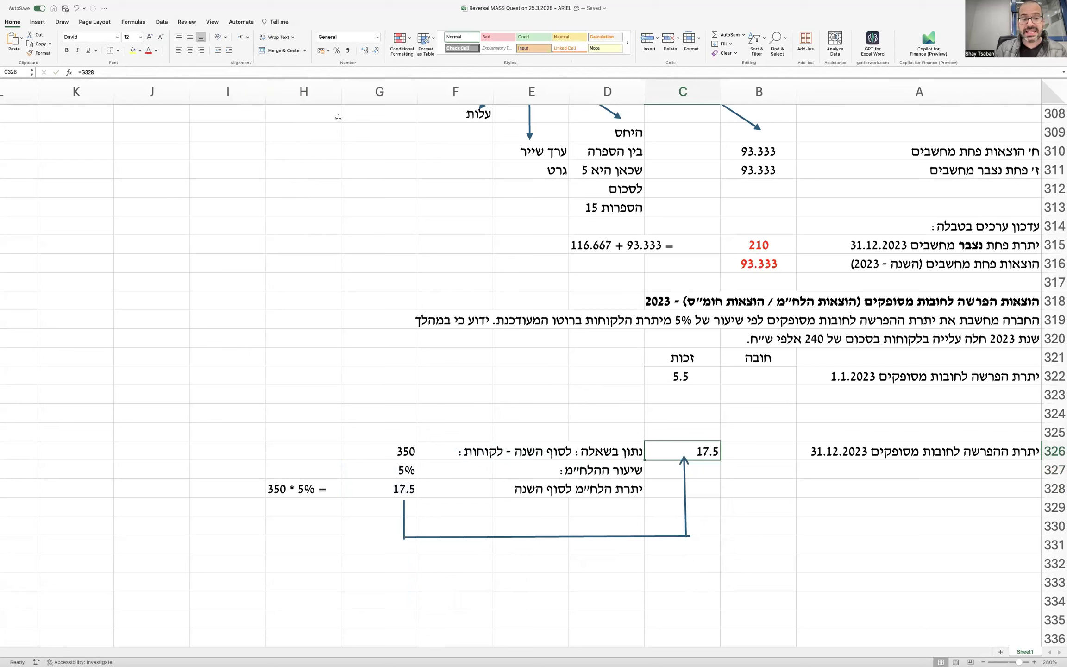
{"action": "left_click", "coordinate": [190, 50]}
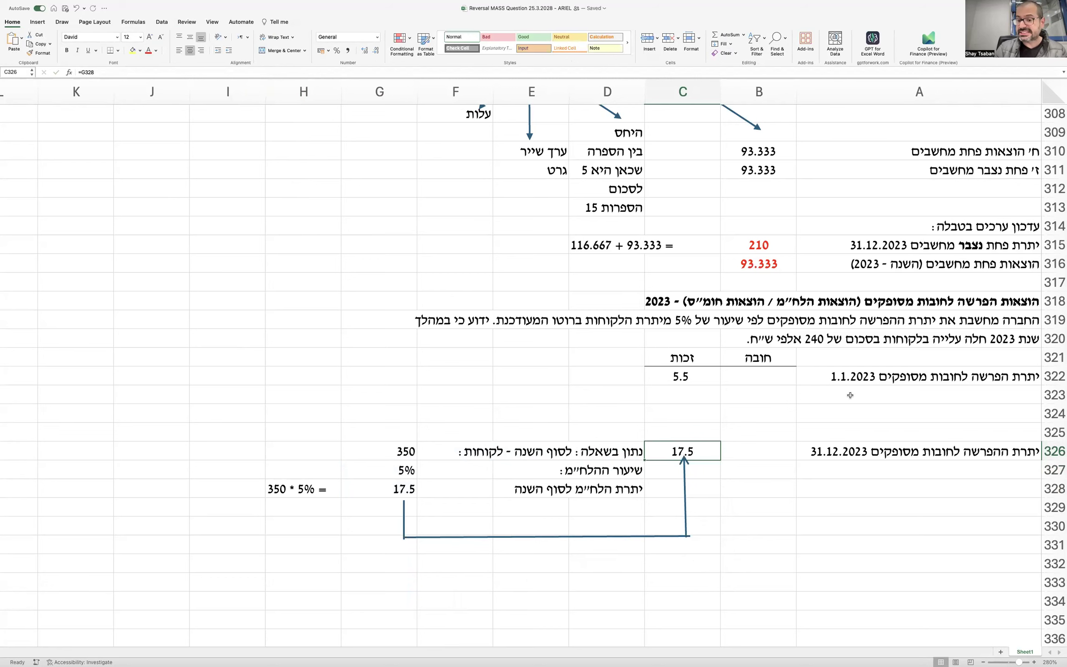
Add the expense label "הוצאות הלח״מ" in A323 and calculate the expense in C323 as =C326-C322
{"action": "left_click_drag", "start_coordinate": [683, 377], "coordinate": [684, 453]}
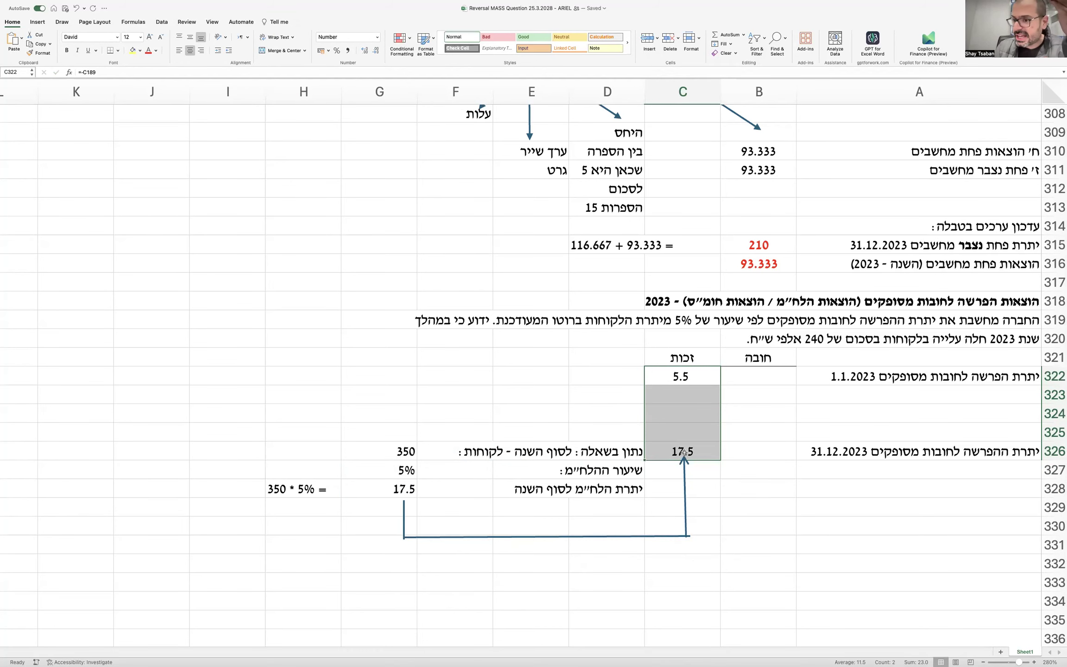
{"action": "left_click", "coordinate": [838, 400]}
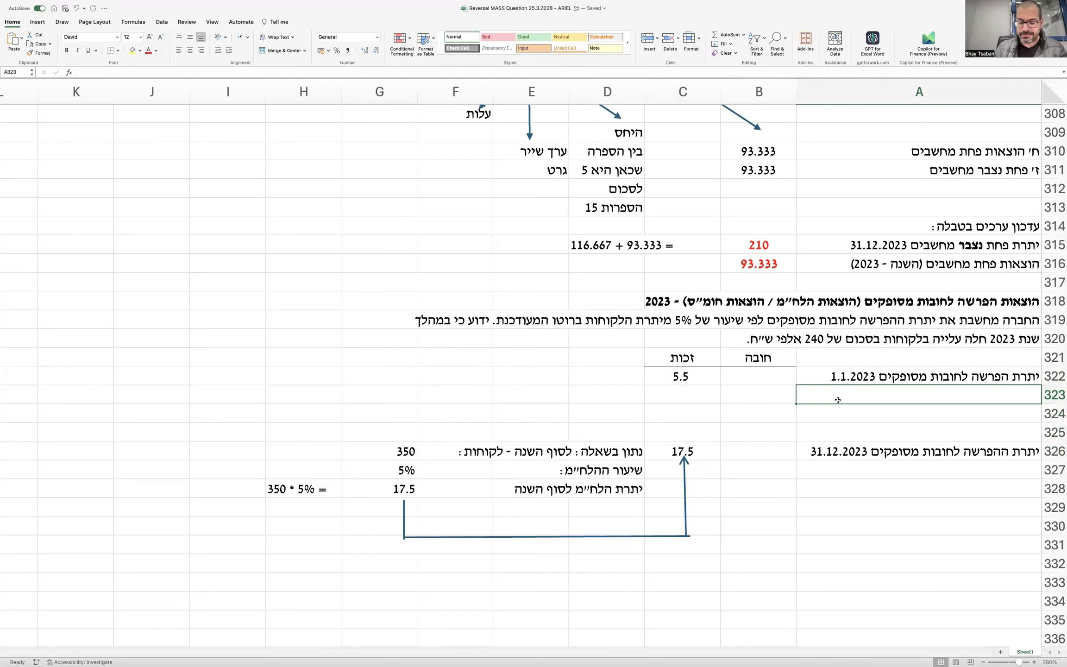
{"action": "type", "text": "הוצאות הלח״מ"}
{"action": "key", "text": "Tab"}
{"action": "key", "text": "Tab"}
{"action": "type", "text": "="}
{"action": "key", "text": "Down"}
{"action": "key", "text": "Down"}
{"action": "key", "text": "Down"}
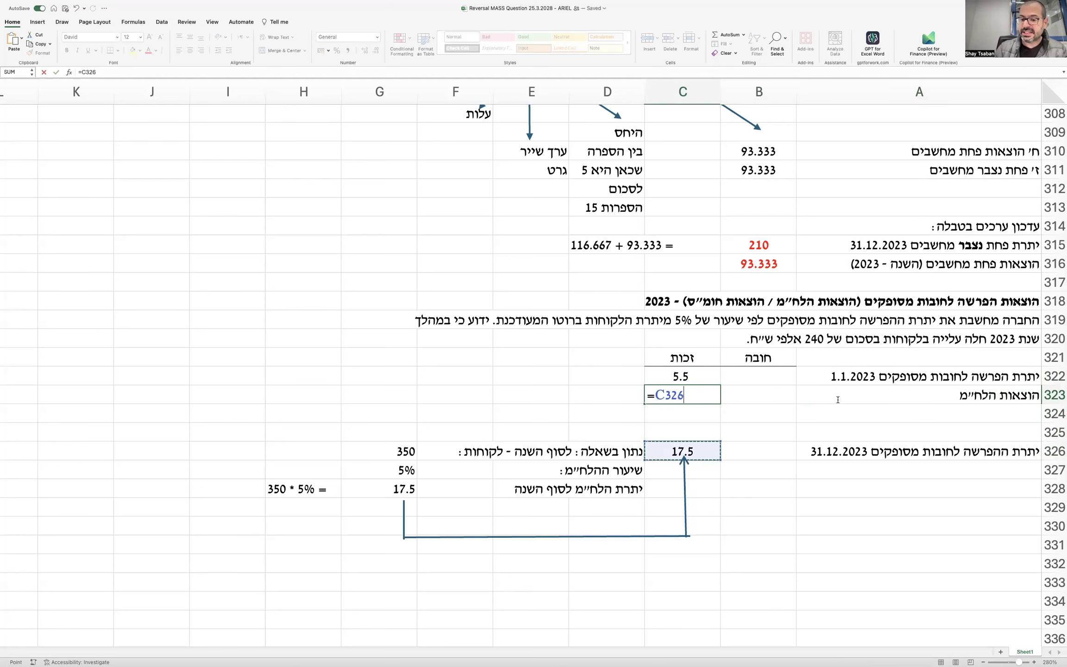
{"action": "type", "text": "-"}
{"action": "key", "text": "Up"}
{"action": "key", "text": "Return"}
Format the expense in C323 with no decimals, centre it and fill the cell yellow
{"action": "key", "text": "Up"}
{"action": "key", "text": "Left"}
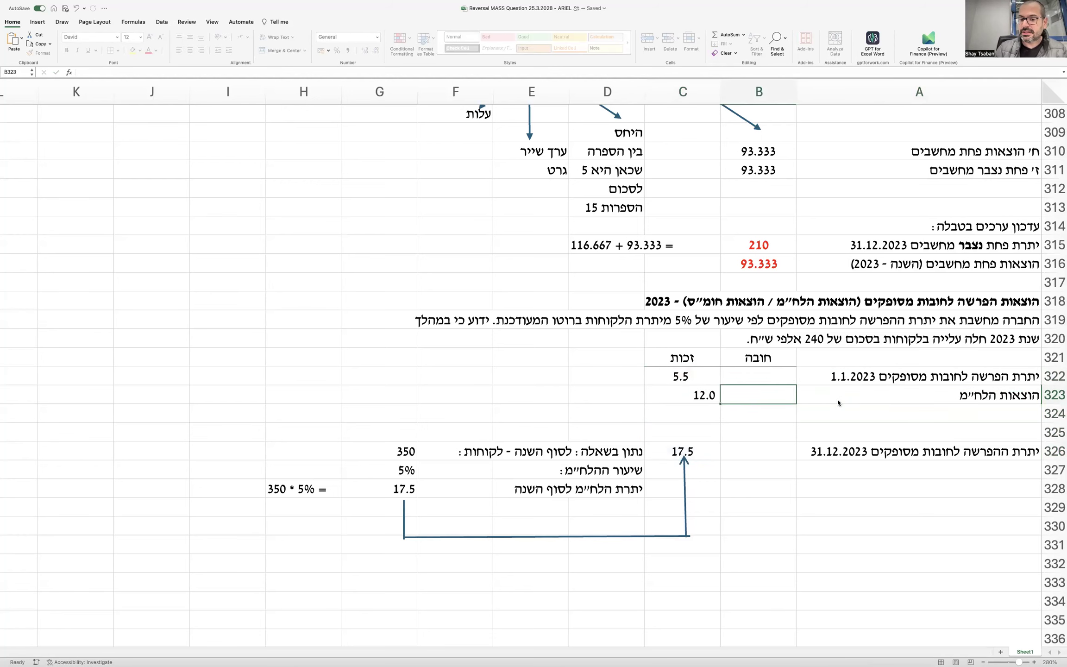
{"action": "key", "text": "Left"}
{"action": "left_click", "coordinate": [376, 50]}
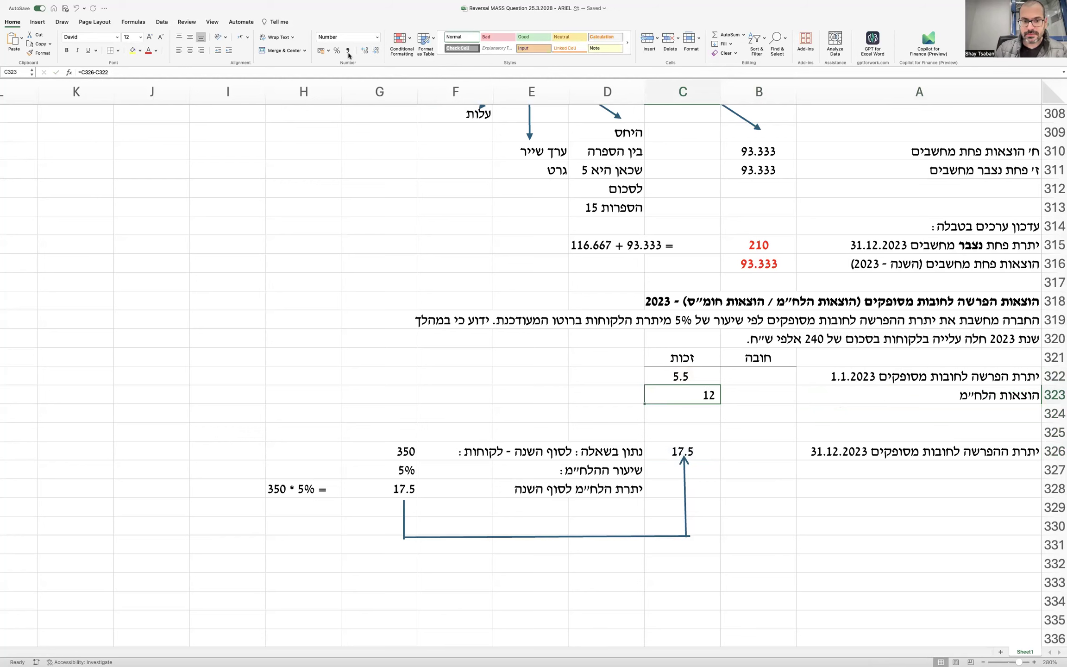
{"action": "left_click", "coordinate": [190, 50]}
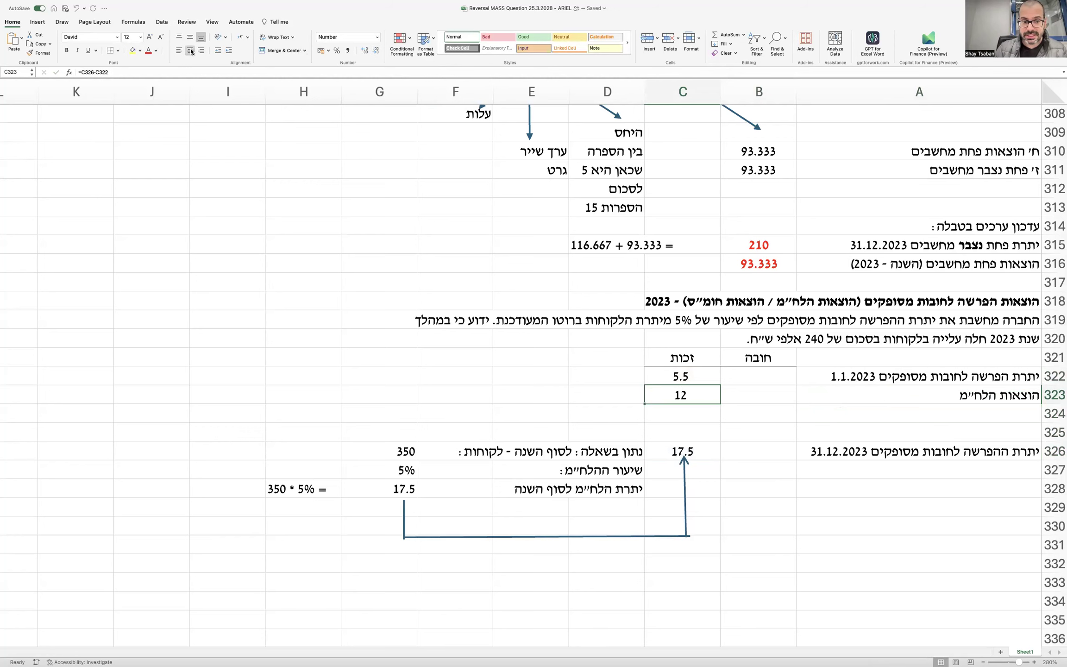
{"action": "left_click", "coordinate": [133, 50]}
Append " - גודל הפרשי" to the expense label in A323
{"action": "double_click", "coordinate": [963, 396]}
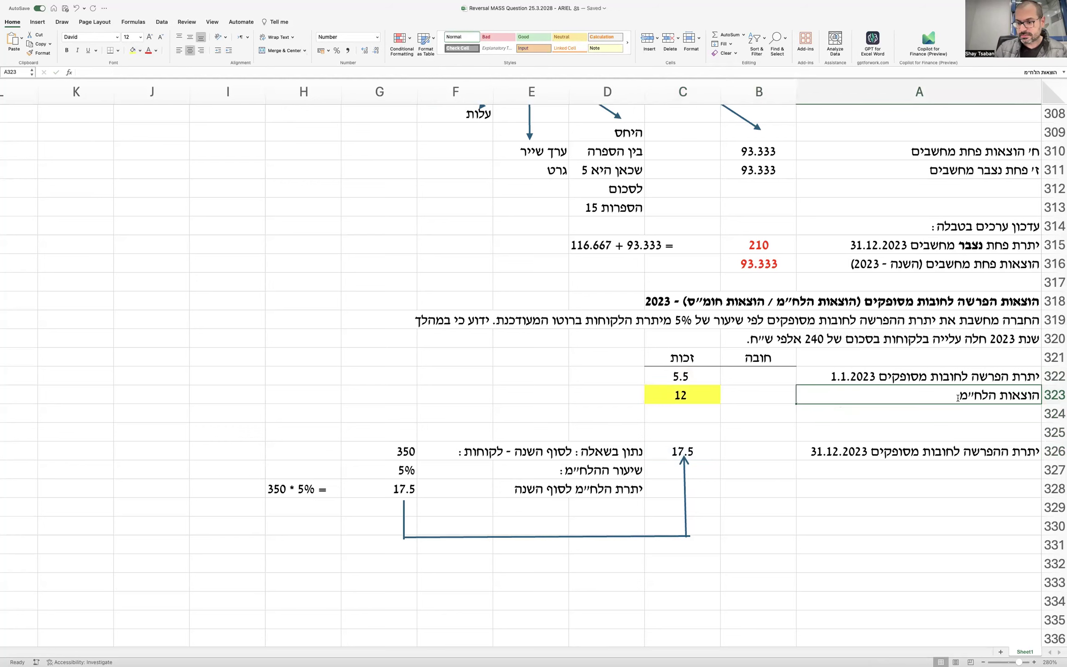
{"action": "type", "text": "גודל הפרשי"}
{"action": "key", "text": "Return"}
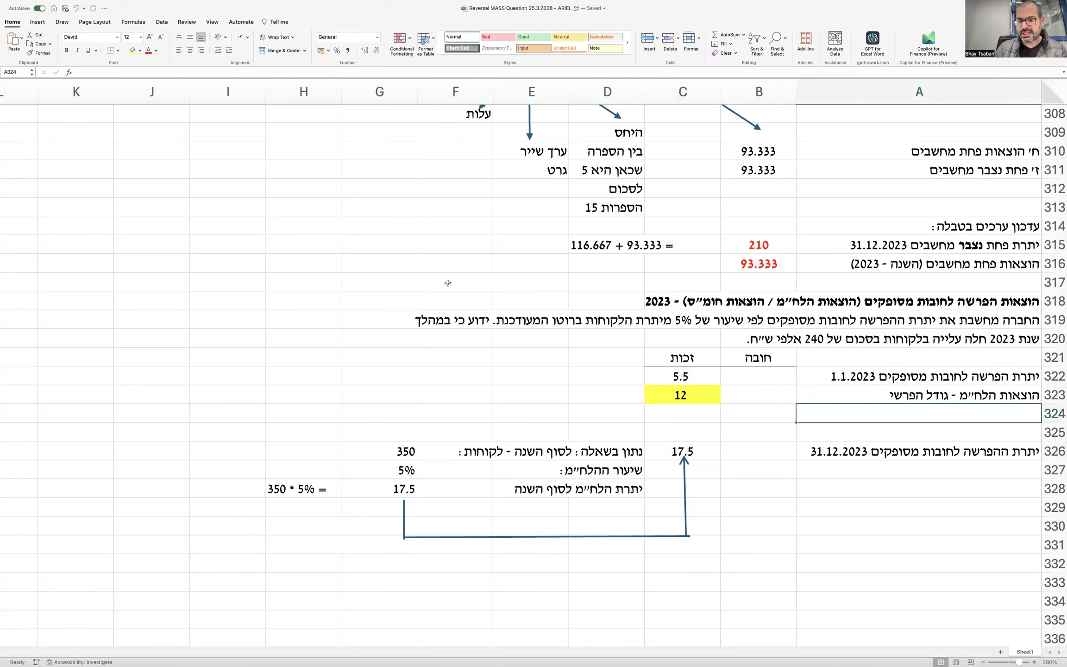
Draw a left brace about 0.99" high and 0.28" wide in column C, spanning rows 322 to 326
{"action": "left_click", "coordinate": [38, 21]}
{"action": "left_click", "coordinate": [162, 41]}
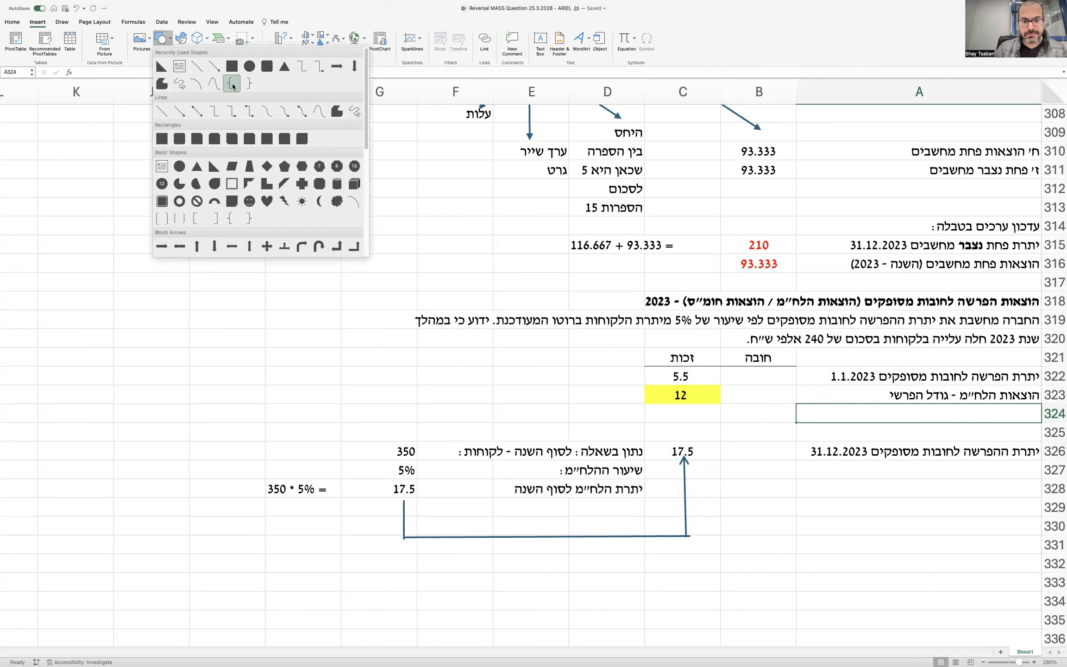
{"action": "left_click", "coordinate": [163, 52]}
{"action": "left_click_drag", "start_coordinate": [664, 372], "coordinate": [662, 453]}
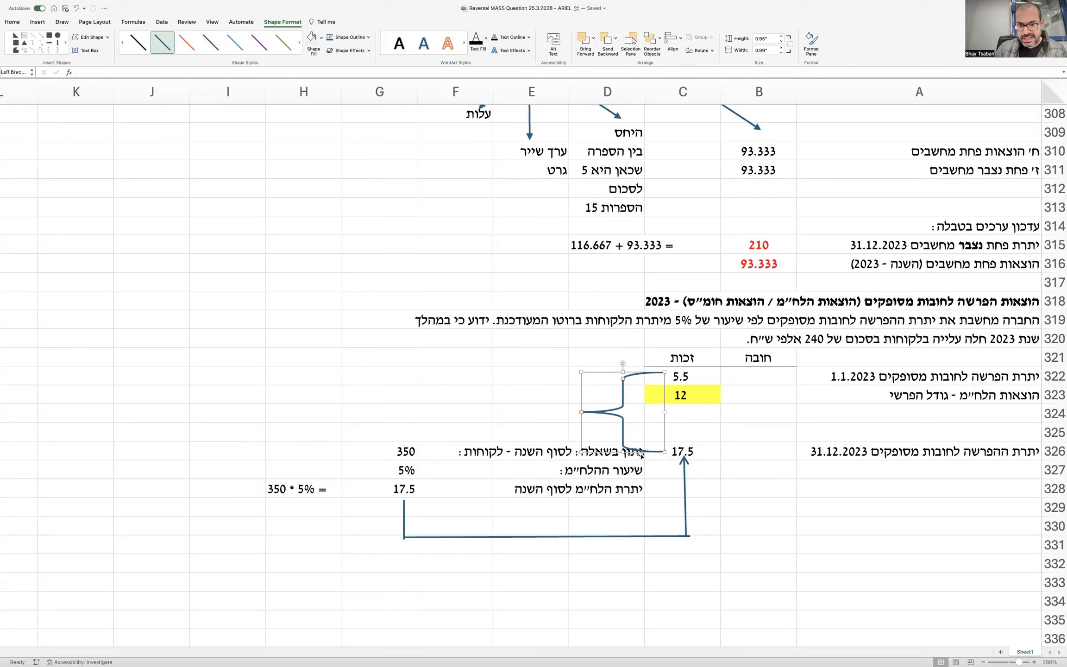
{"action": "left_click_drag", "start_coordinate": [601, 454], "coordinate": [655, 433]}
{"action": "left_click", "coordinate": [574, 413]}
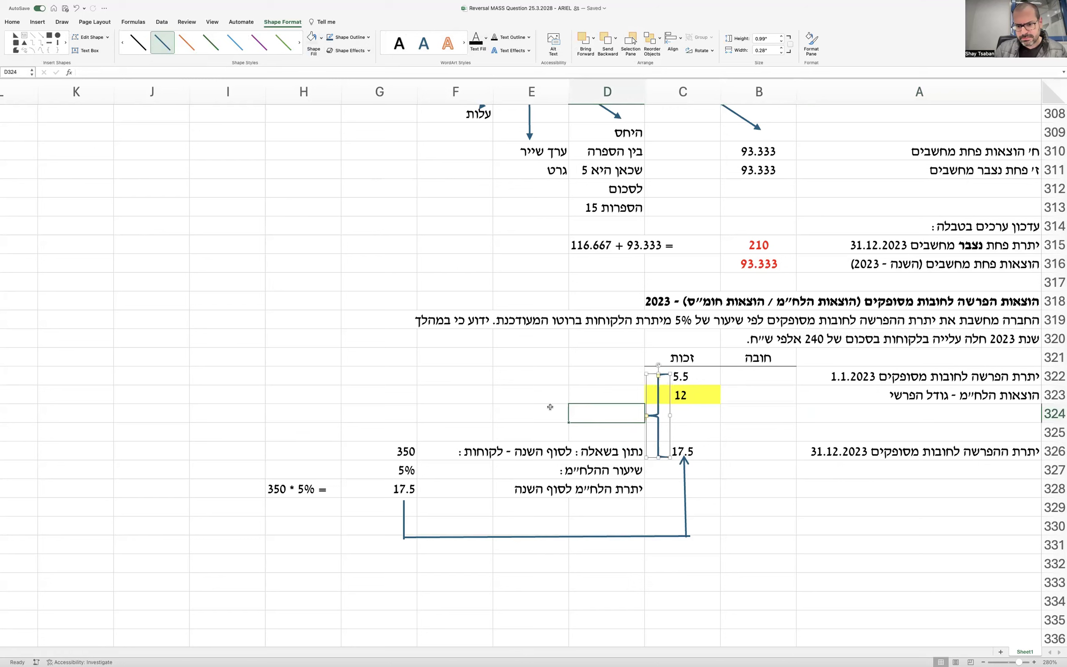
Nudge the vertical arrow below C326 slightly so it lines up with the end of the horizontal connector line
{"action": "left_click", "coordinate": [526, 396]}
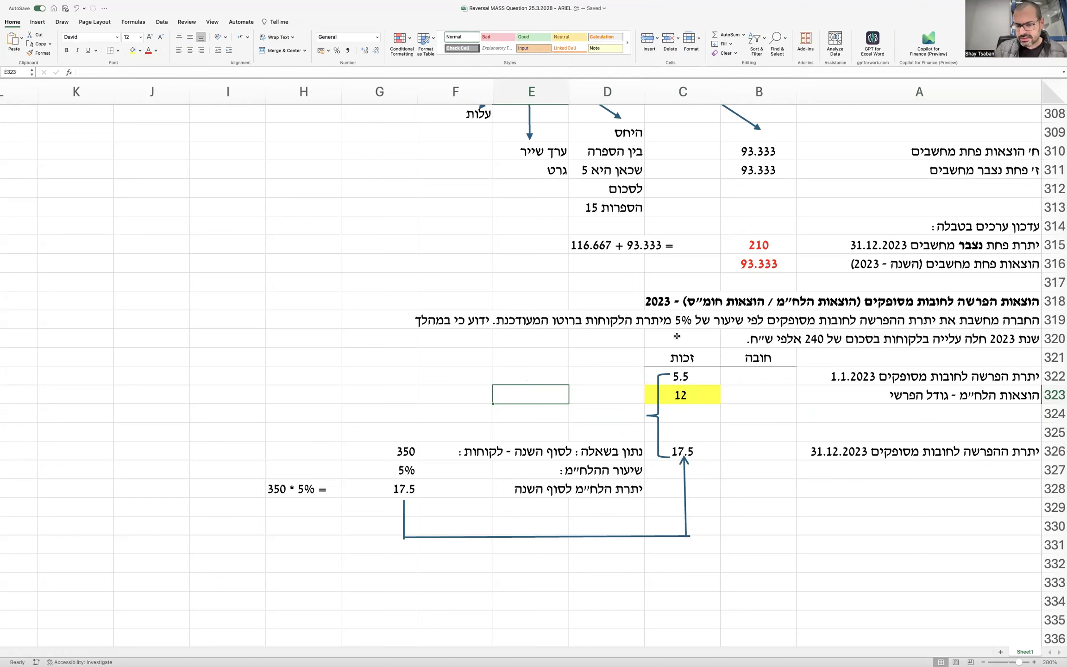
{"action": "left_click_drag", "start_coordinate": [685, 492], "coordinate": [688, 492]}
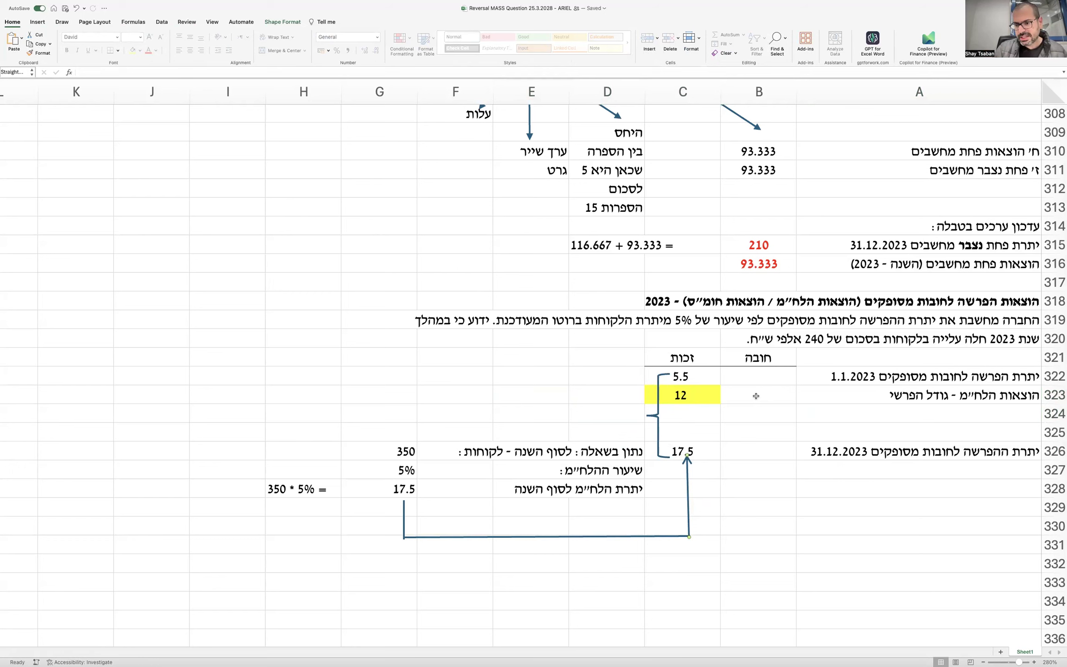
{"action": "left_click", "coordinate": [710, 376]}
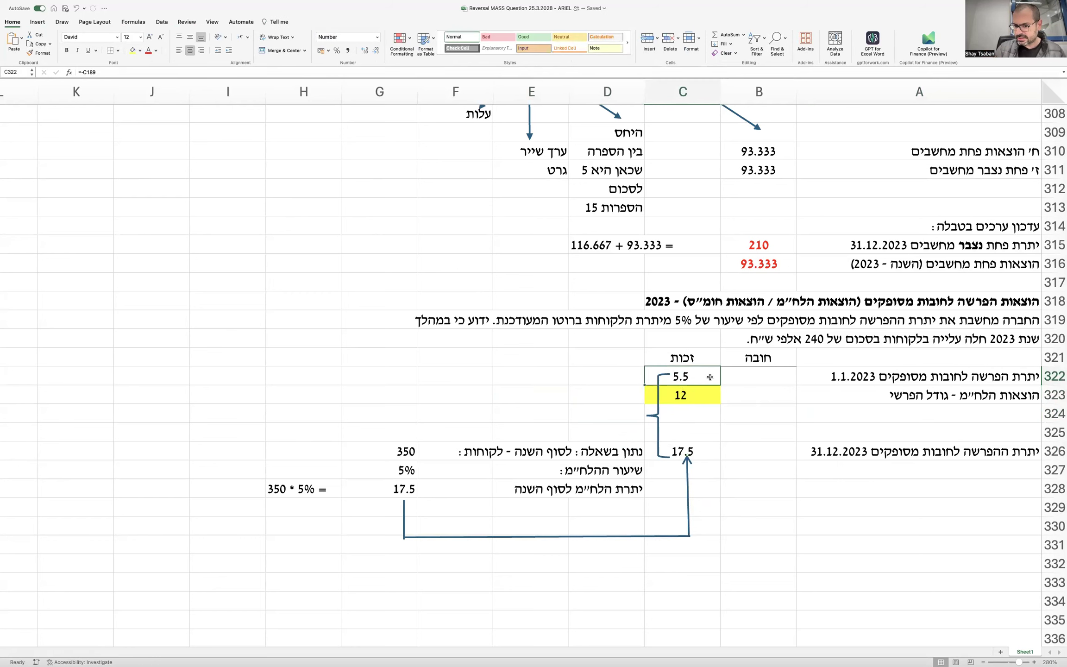
Review the allowance balances in rows 322 to 326 and trace the opening balance back to C189 in the adjusted table
{"action": "left_click", "coordinate": [701, 446]}
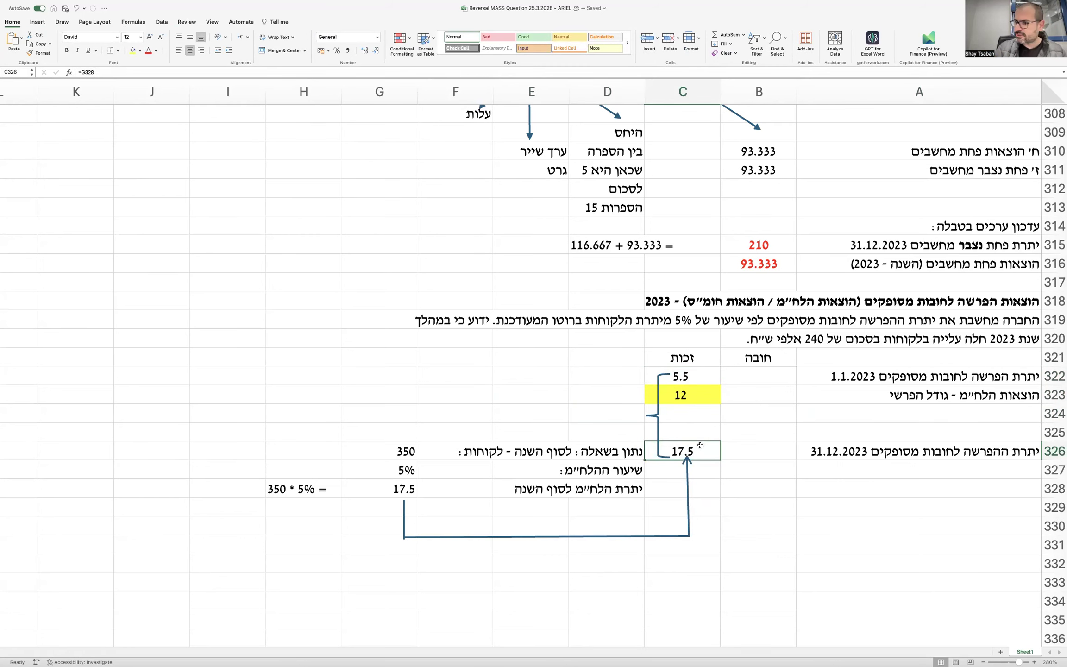
{"action": "left_click", "coordinate": [694, 391]}
{"action": "left_click_drag", "start_coordinate": [908, 377], "coordinate": [687, 374]}
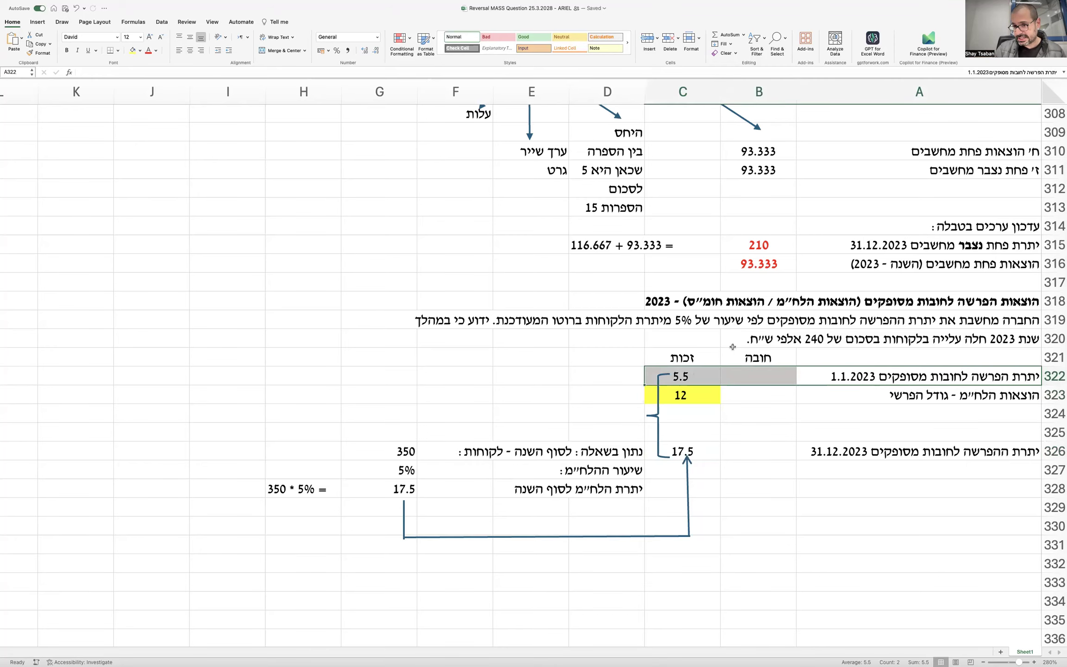
{"action": "scroll", "coordinate": [725, 286], "scroll_direction": "up", "scroll_amount": 20}
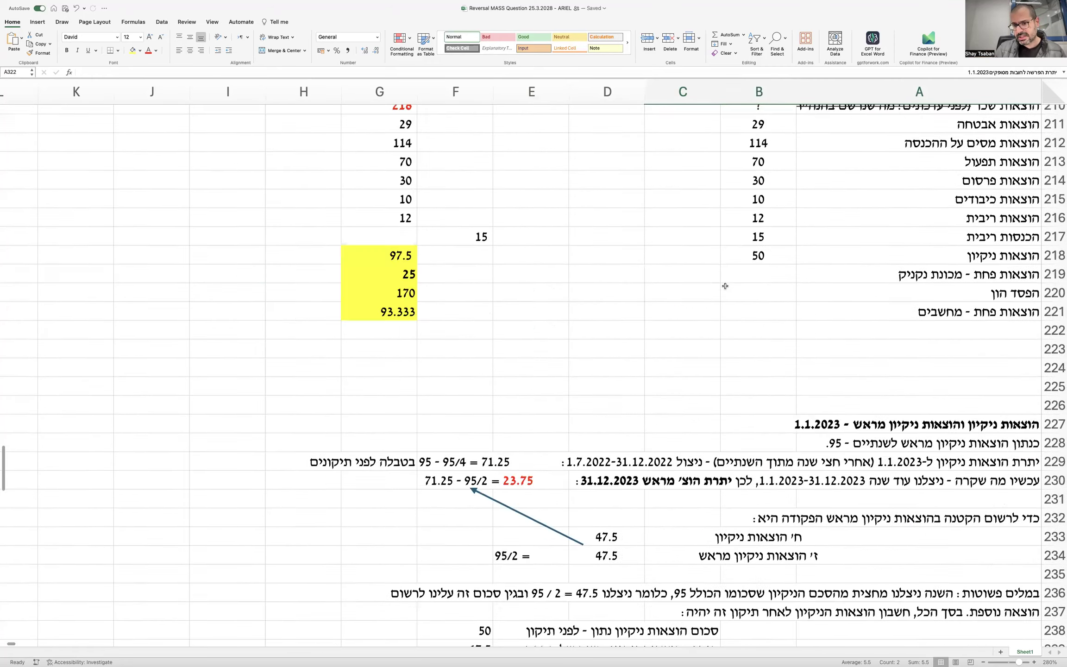
{"action": "scroll", "coordinate": [725, 287], "scroll_direction": "up", "scroll_amount": 10}
{"action": "left_click", "coordinate": [701, 284]}
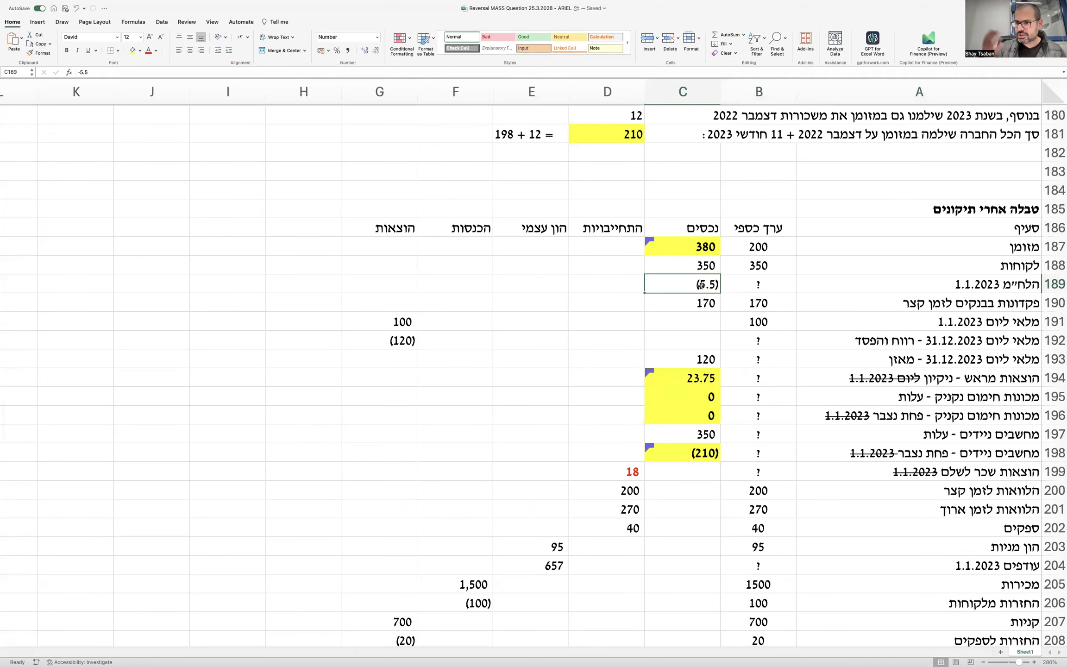
{"action": "scroll", "coordinate": [701, 284], "scroll_direction": "down", "scroll_amount": 20}
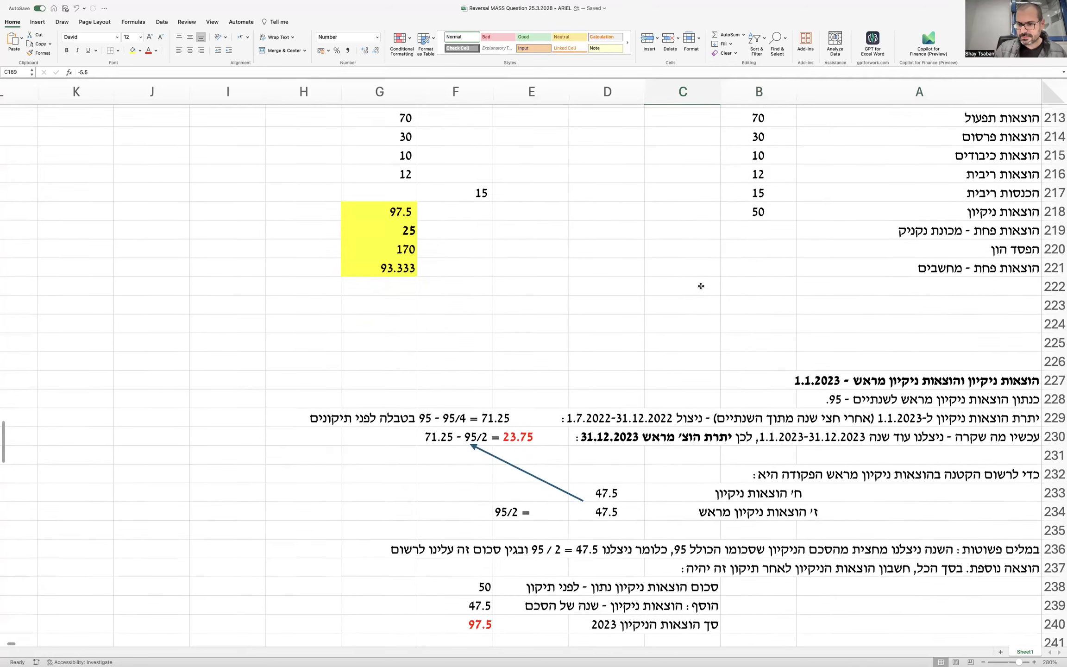
{"action": "scroll", "coordinate": [701, 275], "scroll_direction": "down", "scroll_amount": 14}
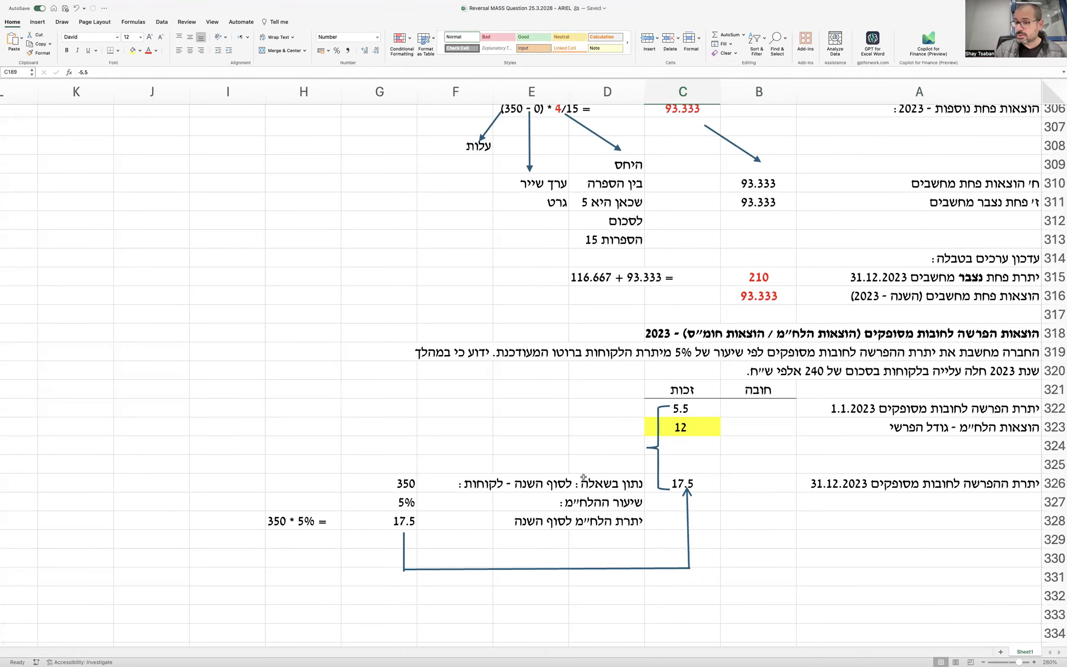
Examine the year-end allowance calculation in D326:G328 and how C326 and C322 lead to the expense in C323
{"action": "left_click_drag", "start_coordinate": [584, 477], "coordinate": [407, 480]}
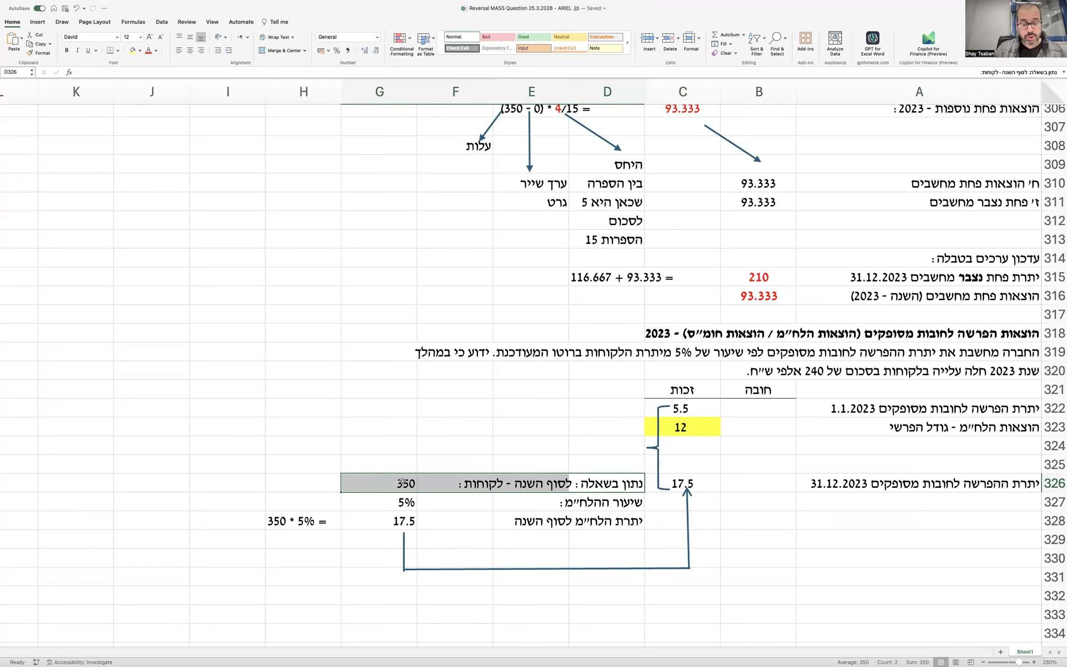
{"action": "left_click", "coordinate": [402, 502]}
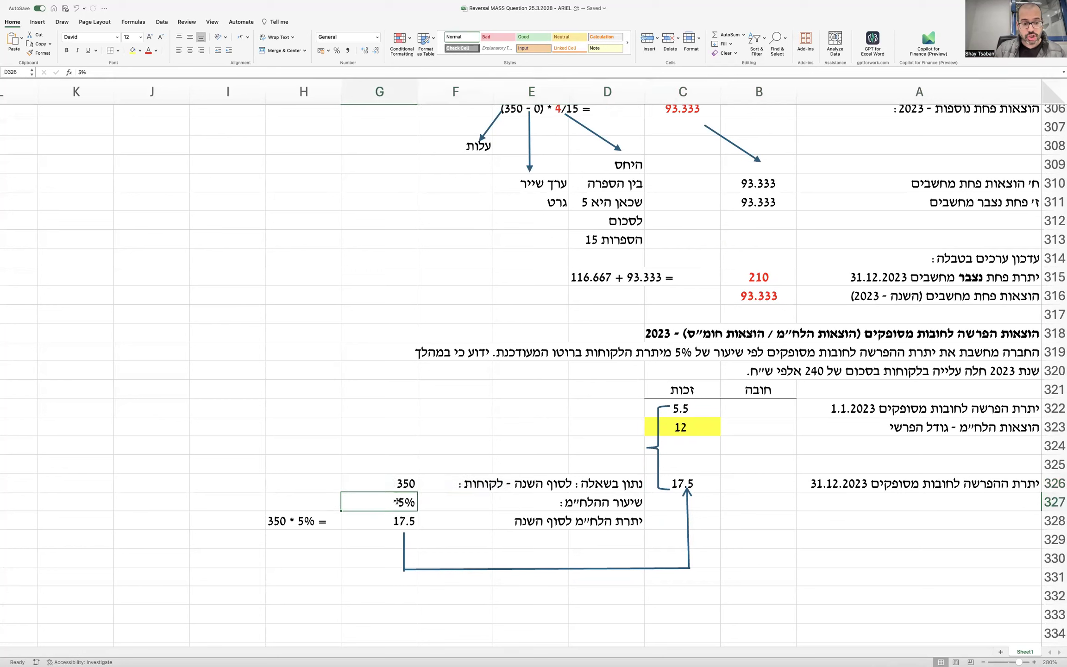
{"action": "left_click", "coordinate": [594, 528]}
{"action": "left_click_drag", "start_coordinate": [594, 528], "coordinate": [394, 521]}
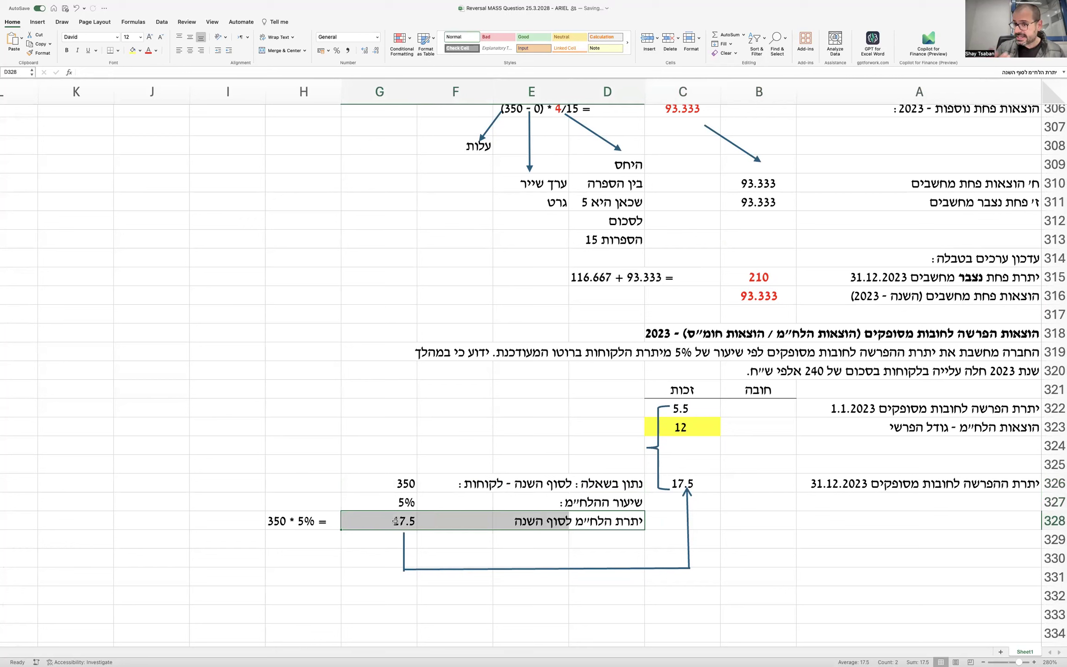
{"action": "left_click", "coordinate": [408, 481]}
{"action": "left_click", "coordinate": [404, 504]}
{"action": "left_click", "coordinate": [404, 517]}
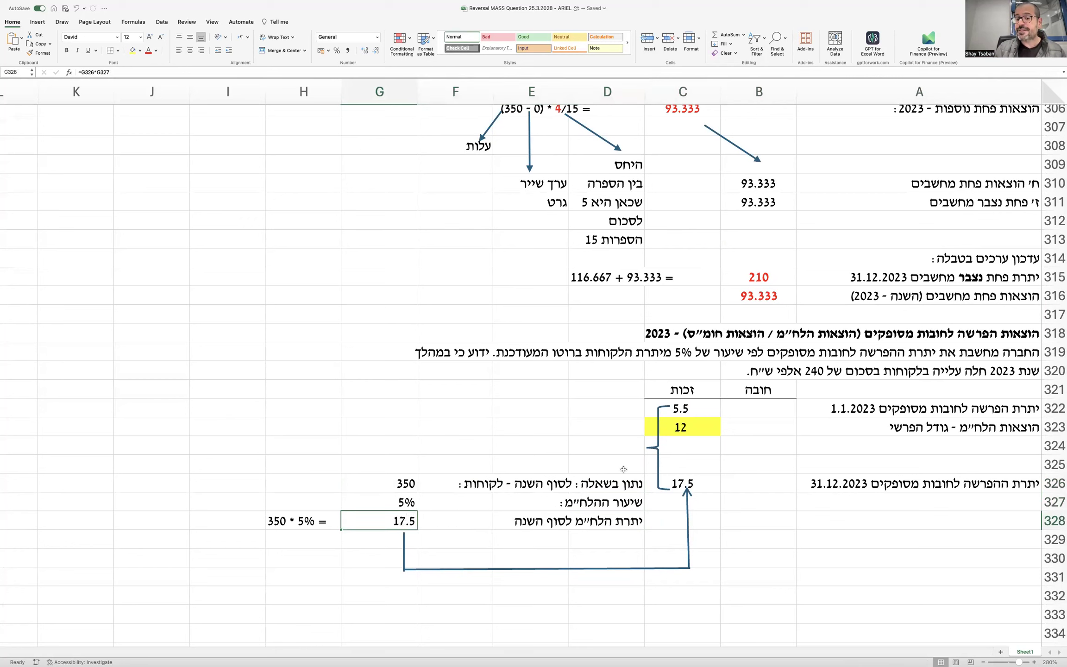
{"action": "left_click", "coordinate": [707, 482]}
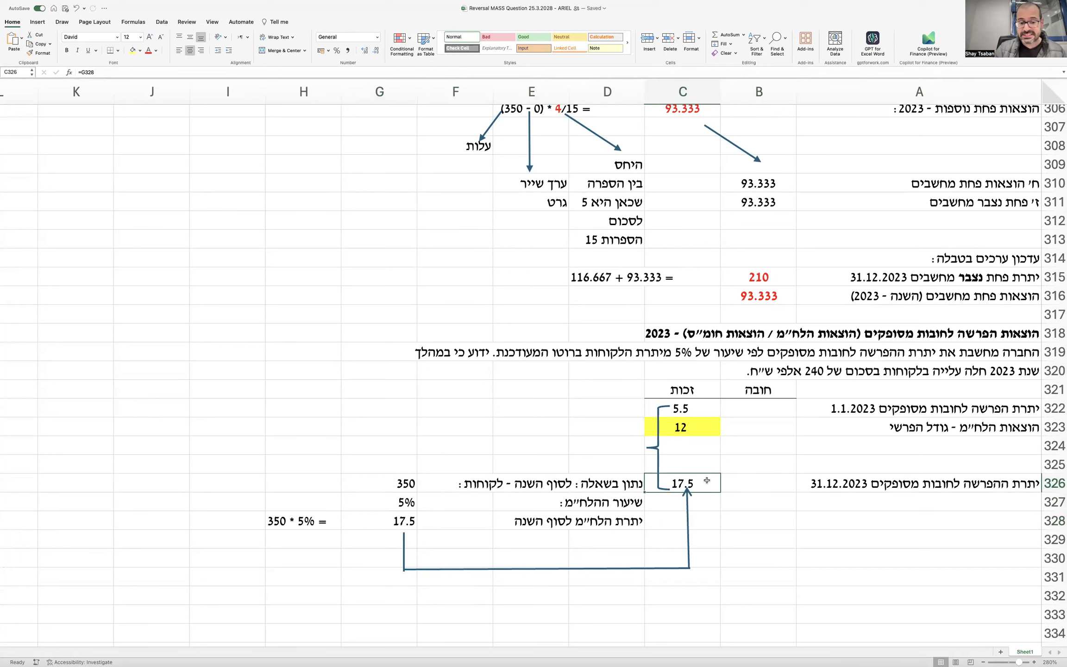
{"action": "left_click", "coordinate": [700, 408]}
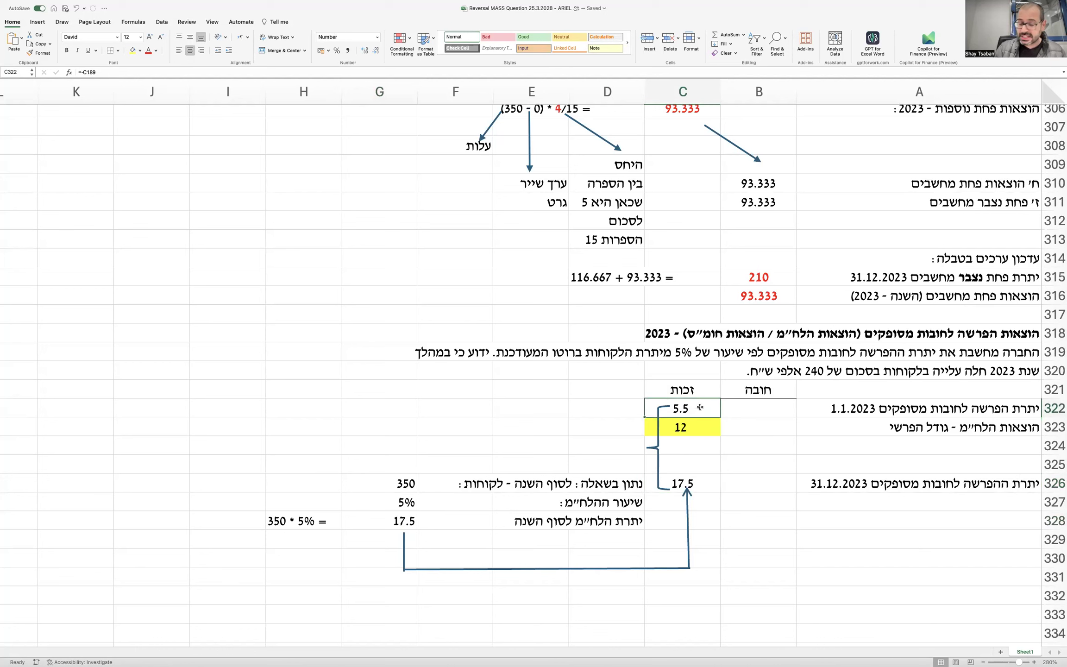
{"action": "left_click", "coordinate": [699, 424]}
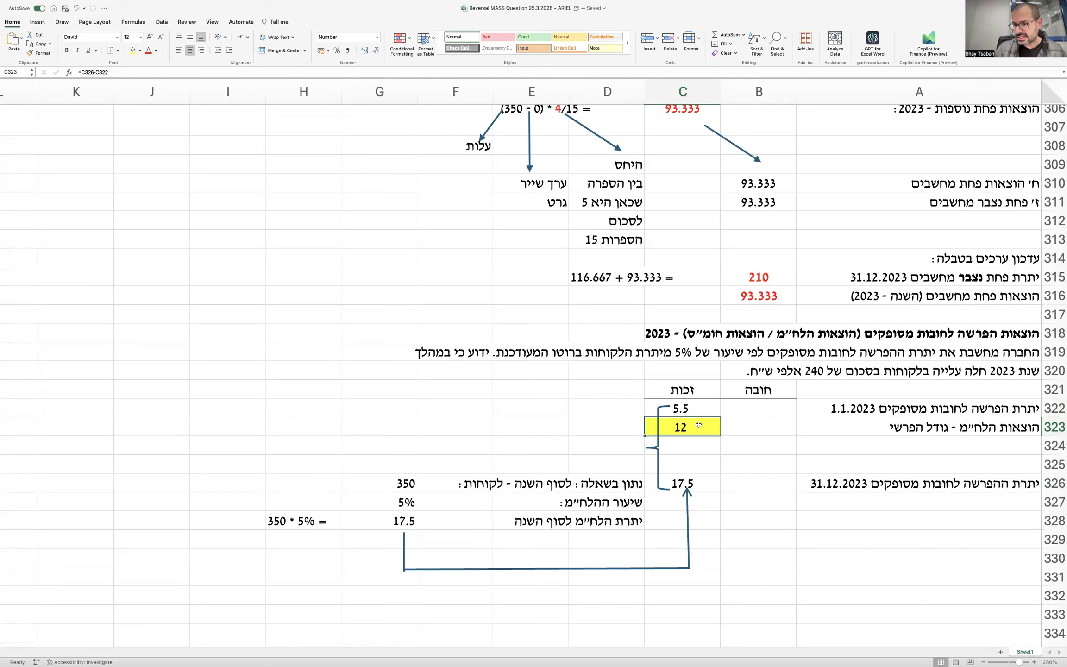
Enter the journal entry beside the brace: "ח' הוצאות הלח״מ 12" in D324 and "ז' הלח״מ 12" in D325
{"action": "scroll", "coordinate": [698, 425], "scroll_direction": "down", "scroll_amount": 5}
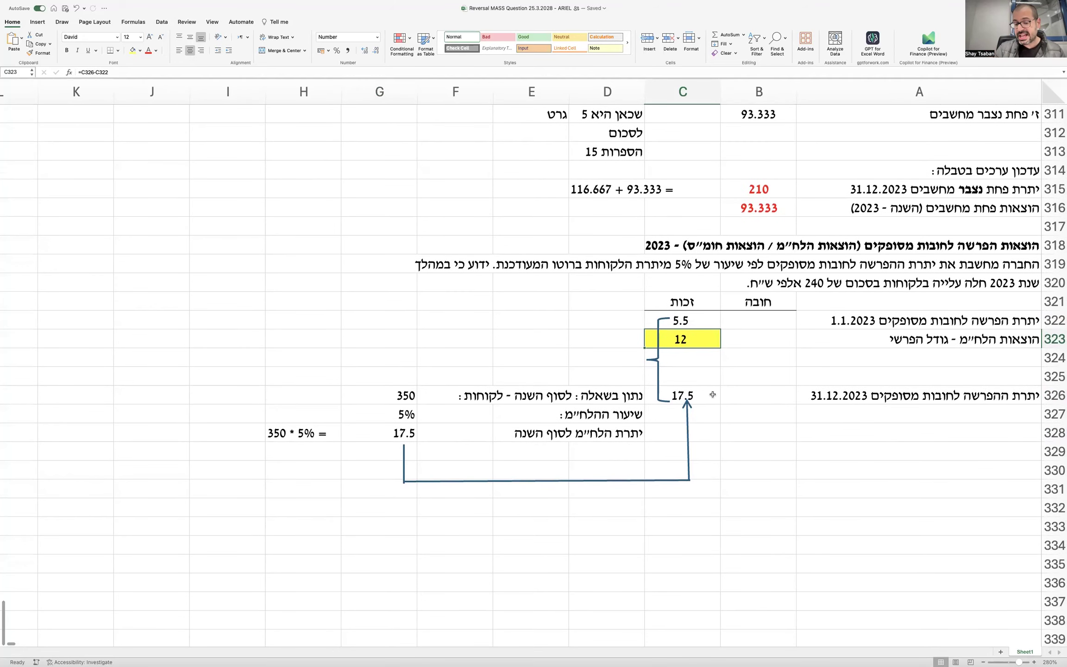
{"action": "left_click", "coordinate": [581, 353]}
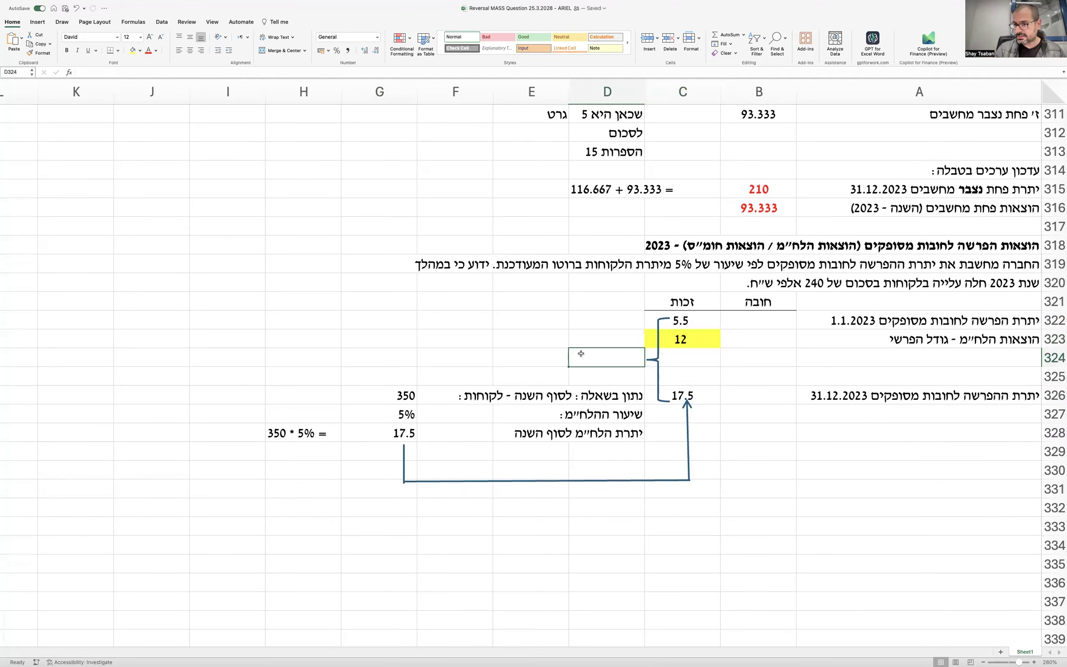
{"action": "type", "text": "ח' הו"}
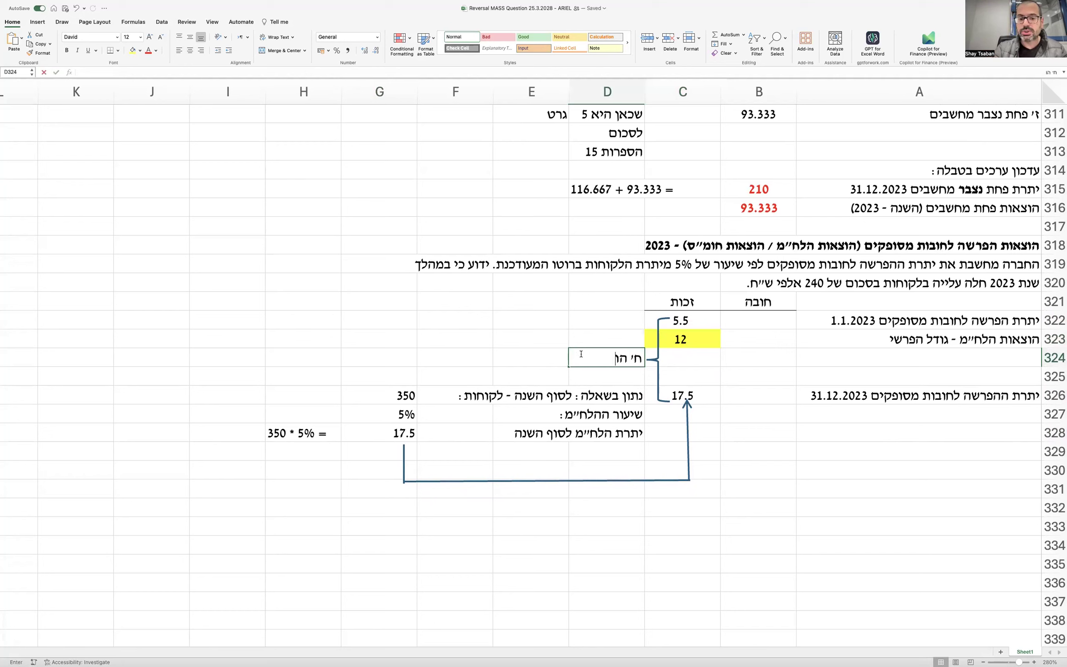
{"action": "type", "text": "צאות הלח״מ"}
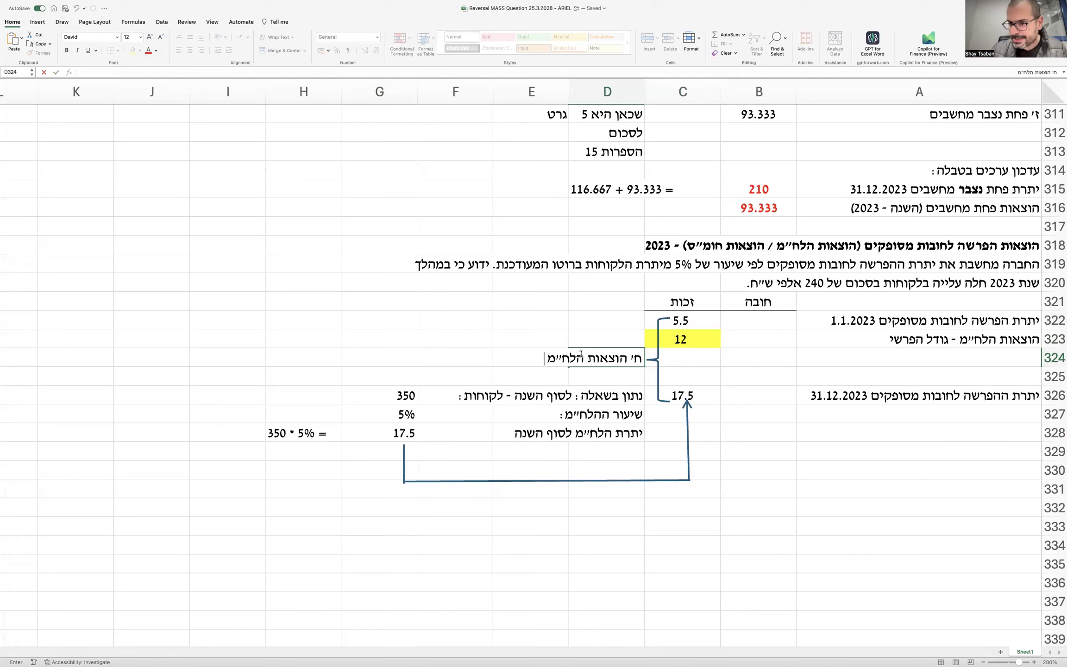
{"action": "type", "text": " 12"}
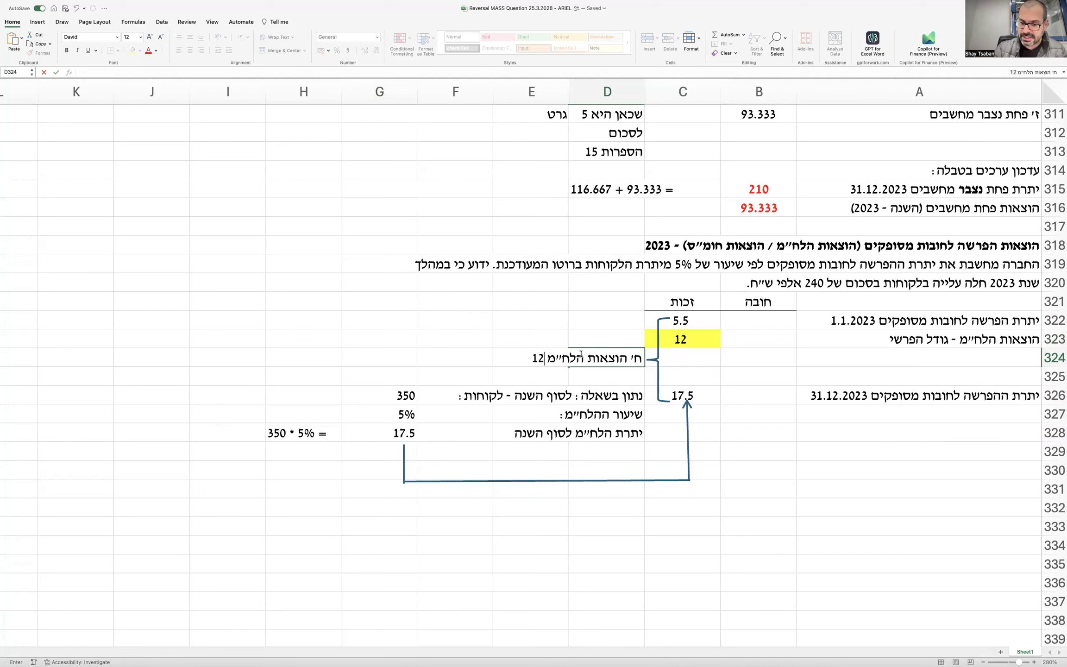
{"action": "key", "text": "Return"}
{"action": "type", "text": "ז' הלח"}
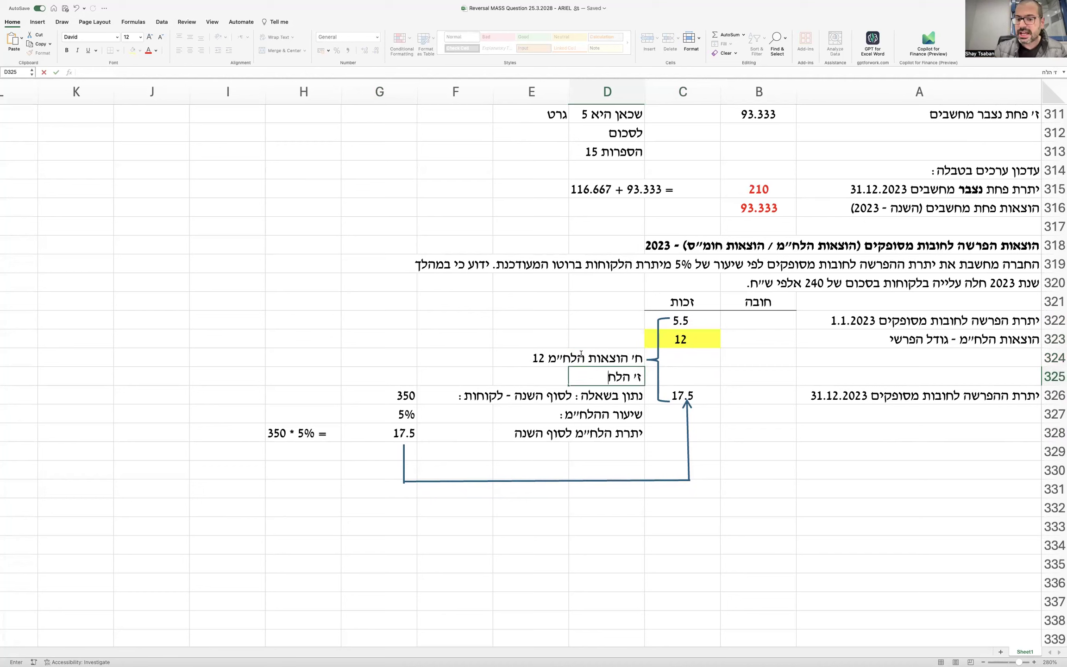
{"action": "type", "text": "״מ 12"}
{"action": "key", "text": "Return"}
Make the two journal entry lines in rows 324 and 325 bold
{"action": "left_click", "coordinate": [587, 362]}
{"action": "left_click_drag", "start_coordinate": [587, 361], "coordinate": [538, 367]}
{"action": "key", "text": "super+b"}
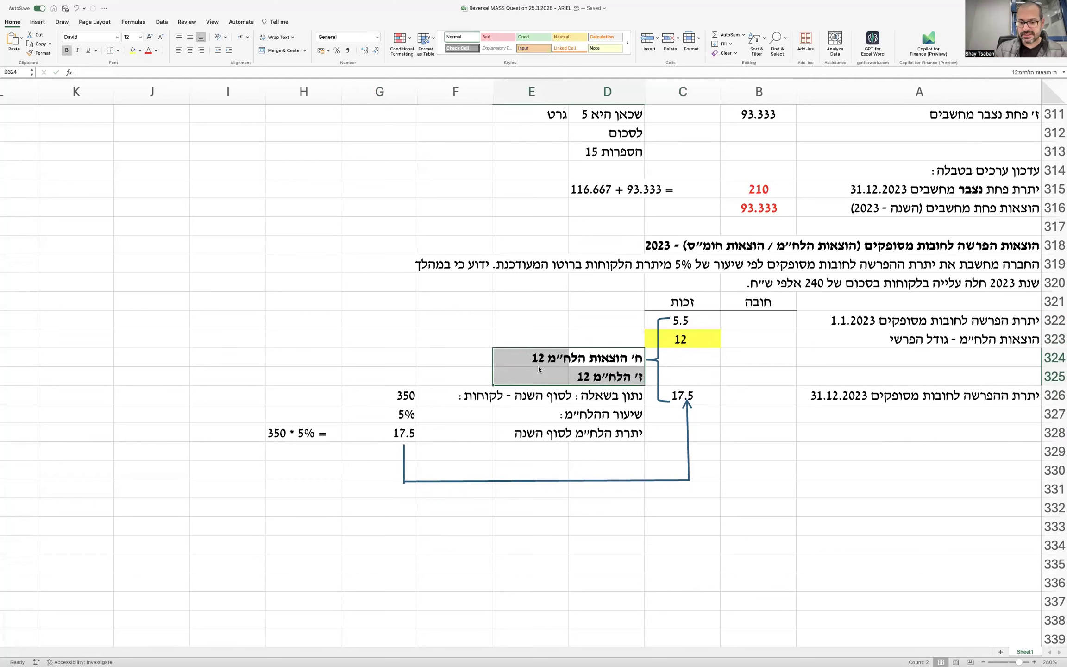
Format the closing allowance balance in C326 as bold red text
{"action": "left_click", "coordinate": [765, 382]}
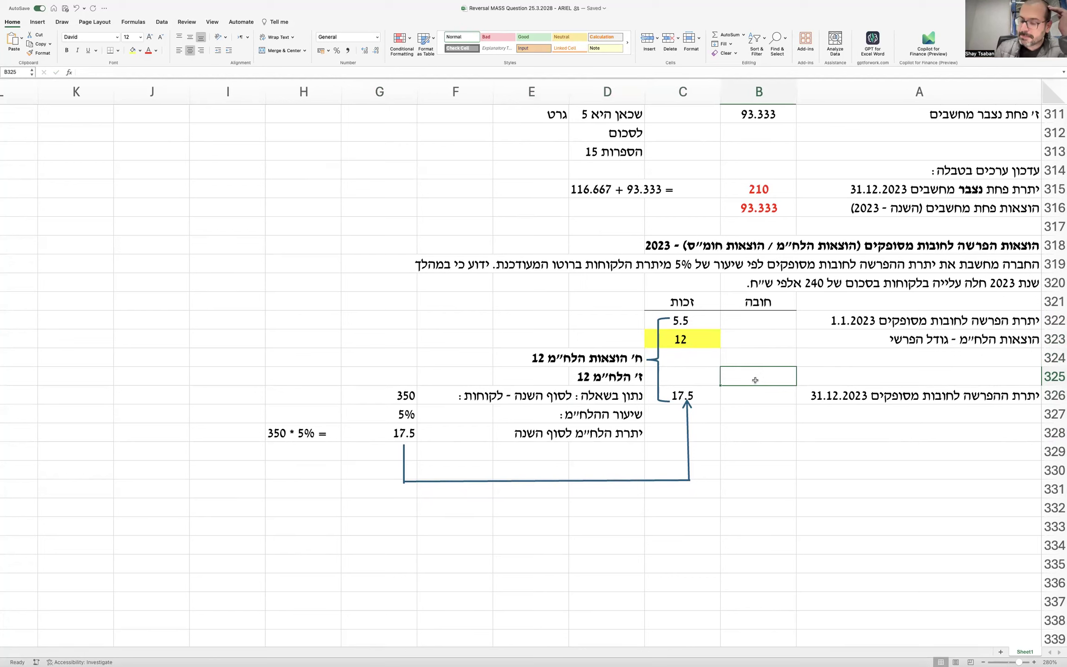
{"action": "left_click", "coordinate": [699, 396]}
{"action": "key", "text": "super+b"}
{"action": "left_click", "coordinate": [148, 50]}
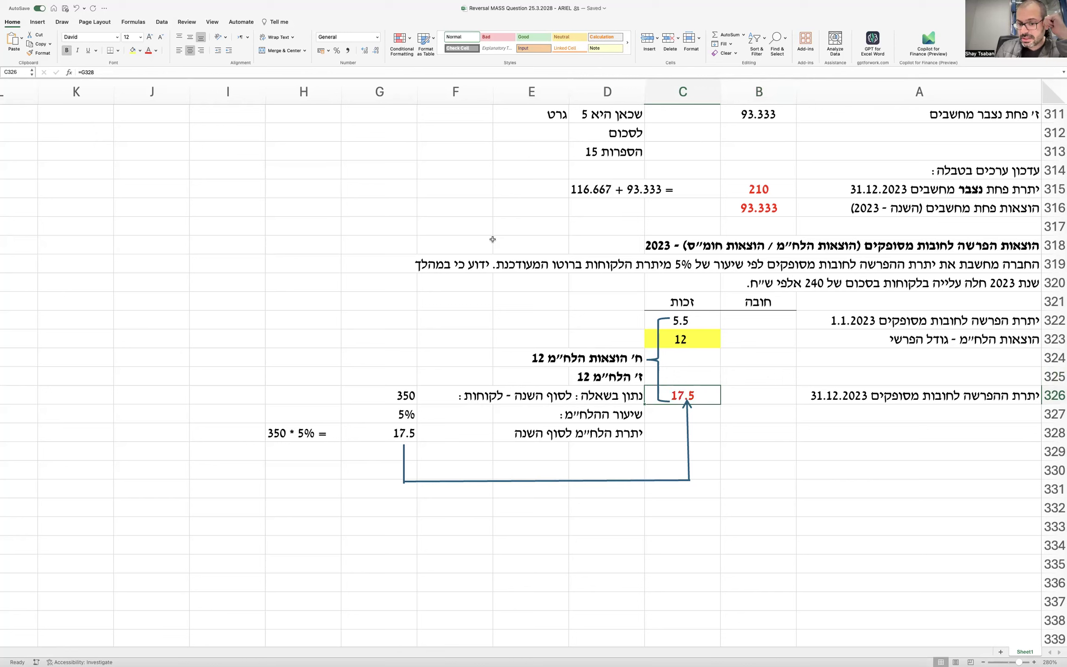
Colour only the amount 12 red within the expense journal line in D324
{"action": "double_click", "coordinate": [619, 357]}
{"action": "left_click_drag", "start_coordinate": [547, 358], "coordinate": [539, 356]}
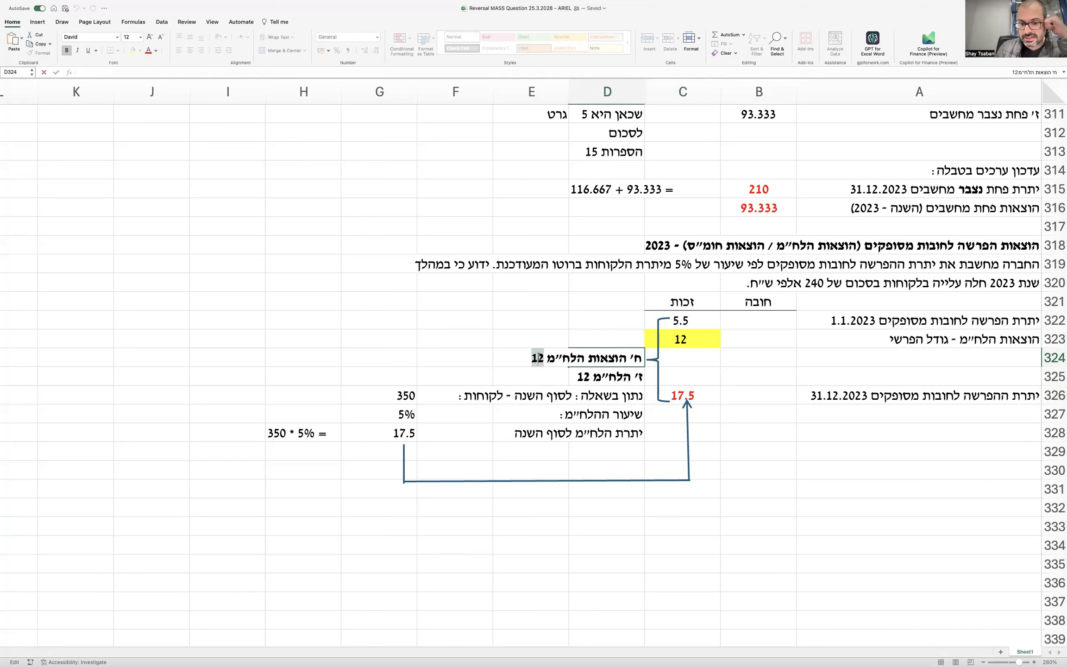
{"action": "left_click", "coordinate": [148, 50]}
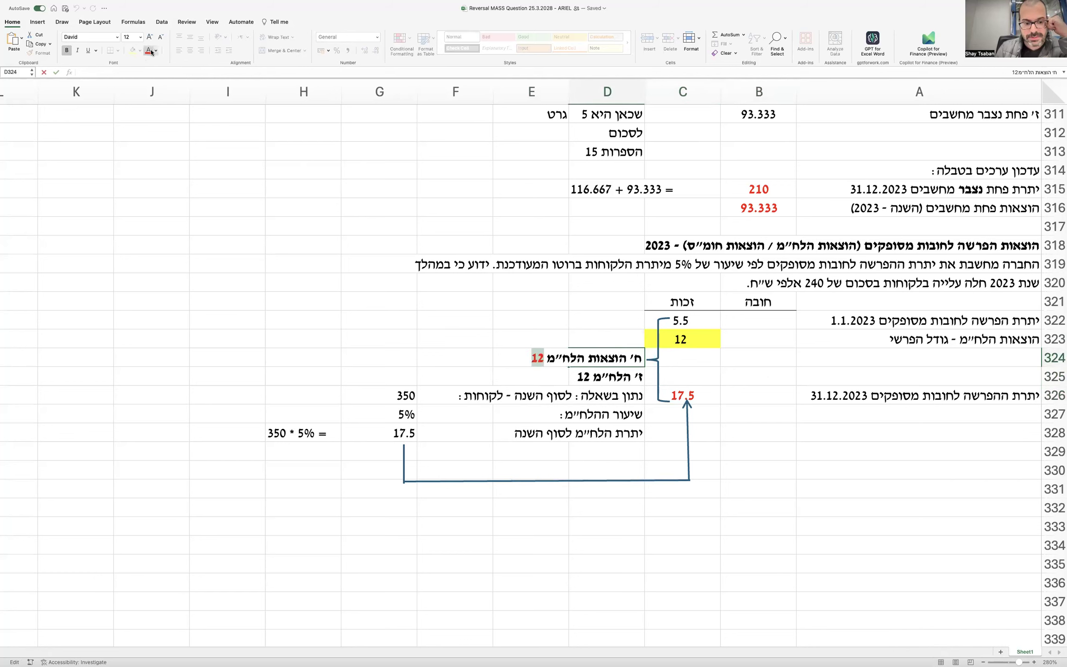
{"action": "left_click", "coordinate": [333, 306]}
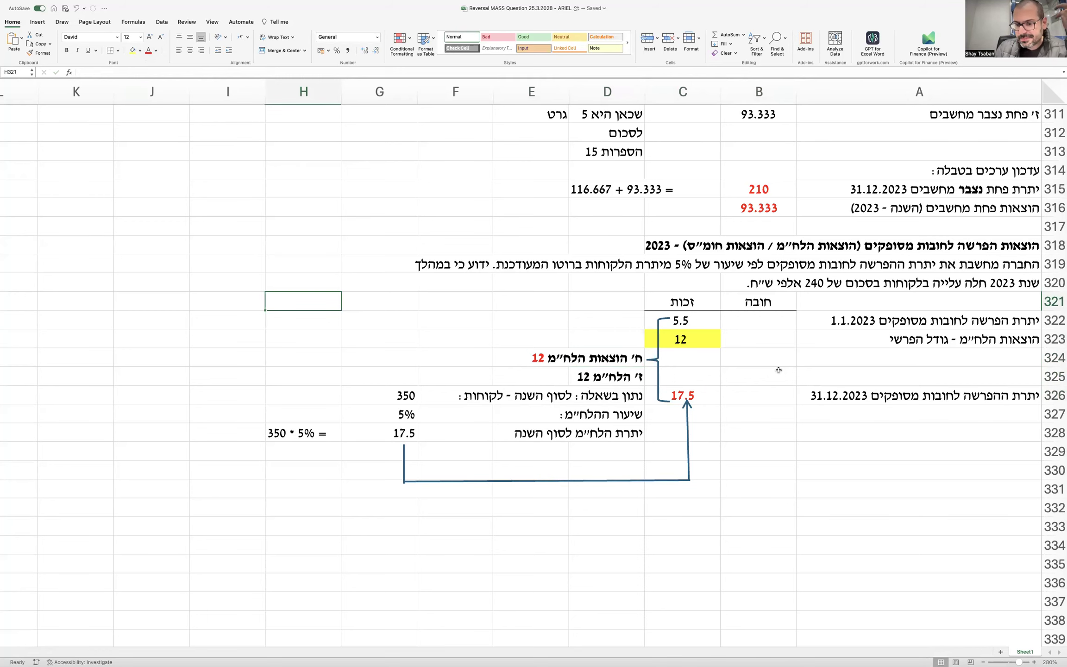
Strike through the date "1.1.2023" in the allowance label in A189 of the adjusted table
{"action": "scroll", "coordinate": [779, 370], "scroll_direction": "up", "scroll_amount": 20}
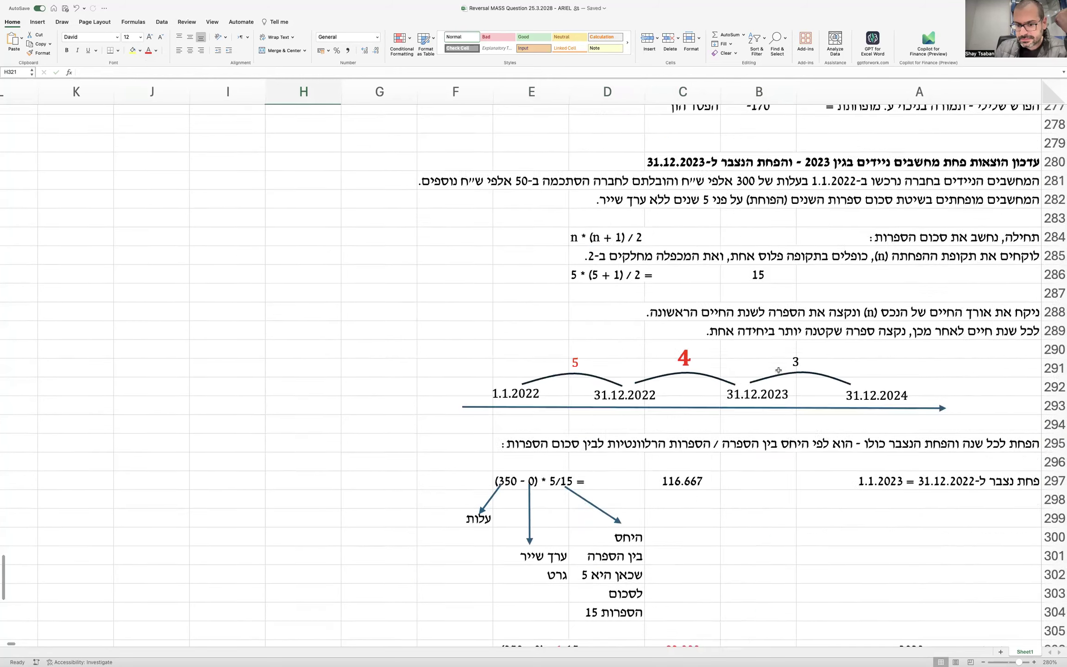
{"action": "scroll", "coordinate": [778, 371], "scroll_direction": "down", "scroll_amount": 2}
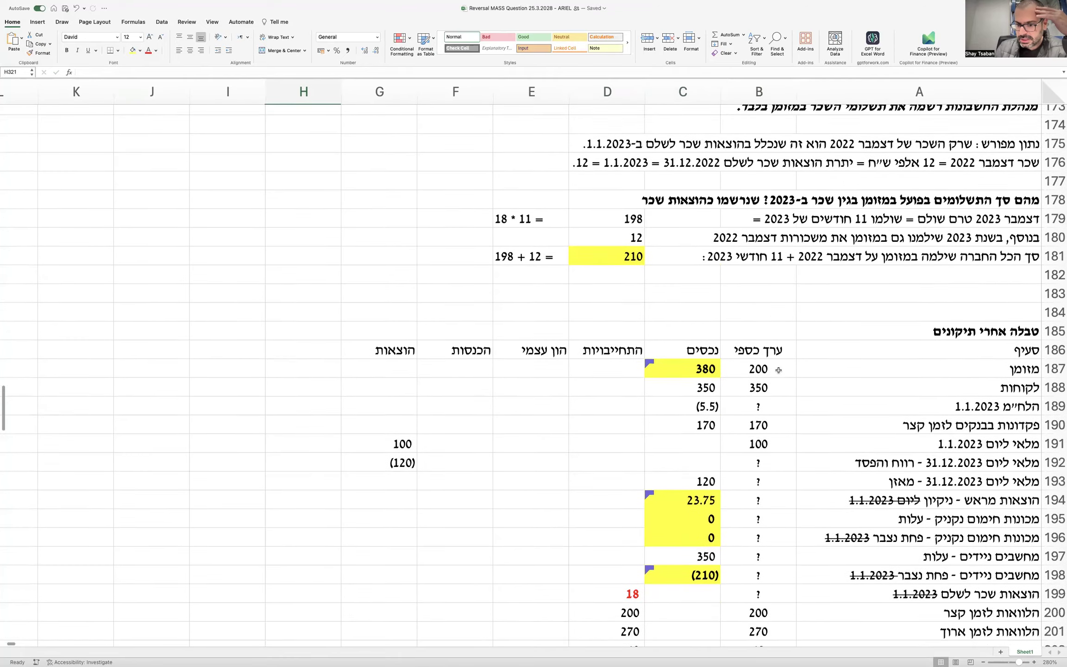
{"action": "left_click", "coordinate": [705, 365]}
{"action": "double_click", "coordinate": [996, 365]}
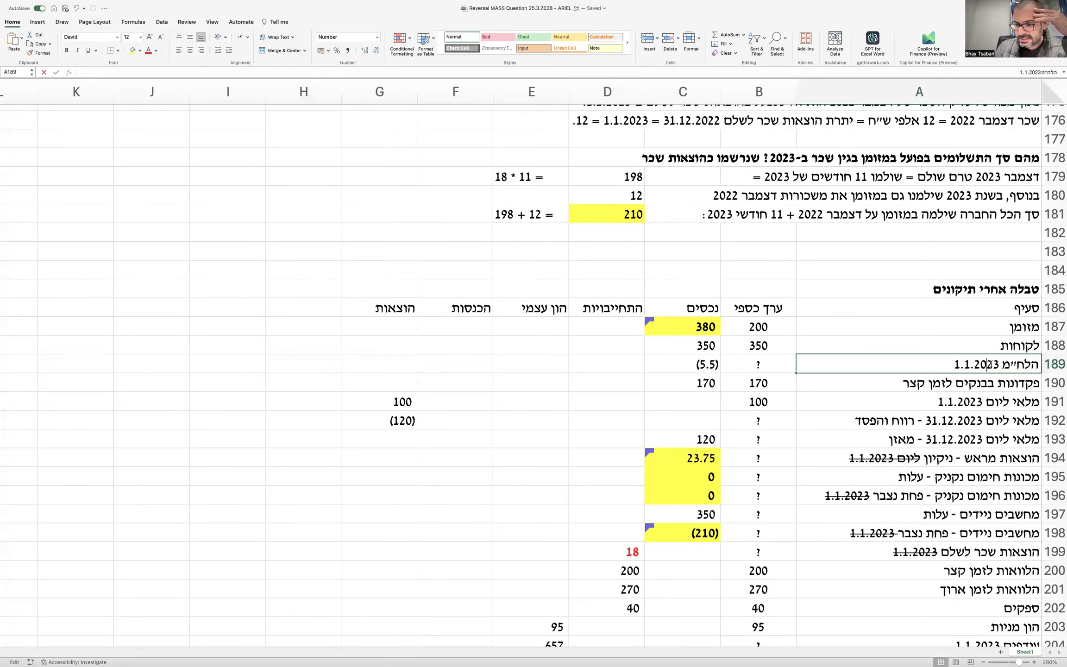
{"action": "left_click_drag", "start_coordinate": [962, 366], "coordinate": [957, 366]}
{"action": "right_click", "coordinate": [956, 366]}
{"action": "left_click", "coordinate": [933, 426]}
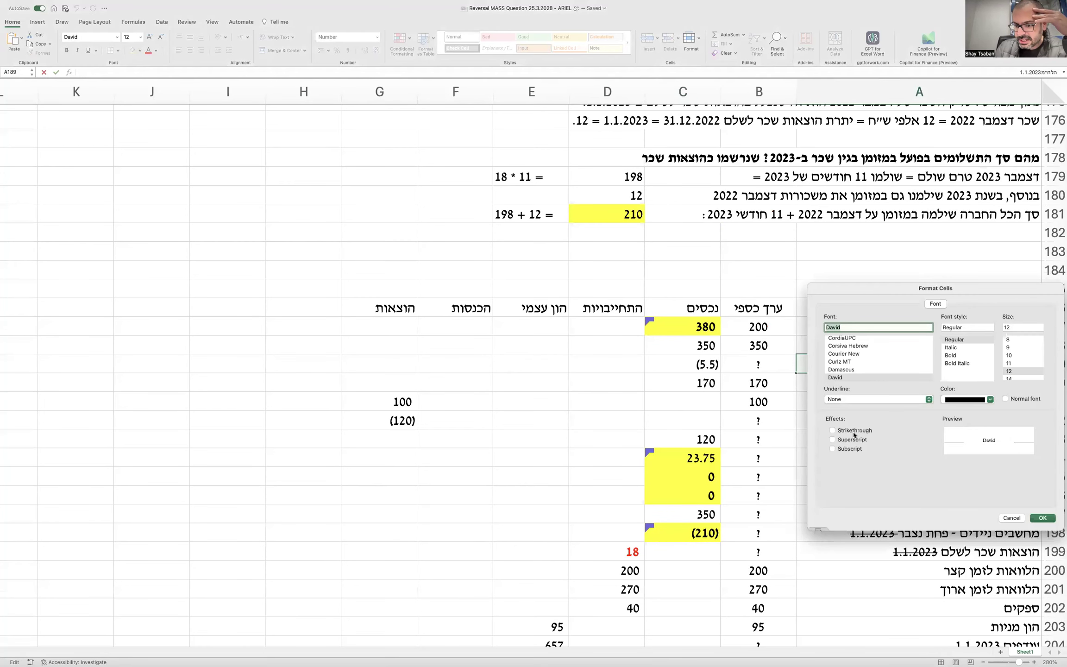
{"action": "left_click", "coordinate": [855, 431]}
{"action": "left_click", "coordinate": [1043, 517]}
{"action": "left_click", "coordinate": [926, 458]}
{"action": "double_click", "coordinate": [694, 364]}
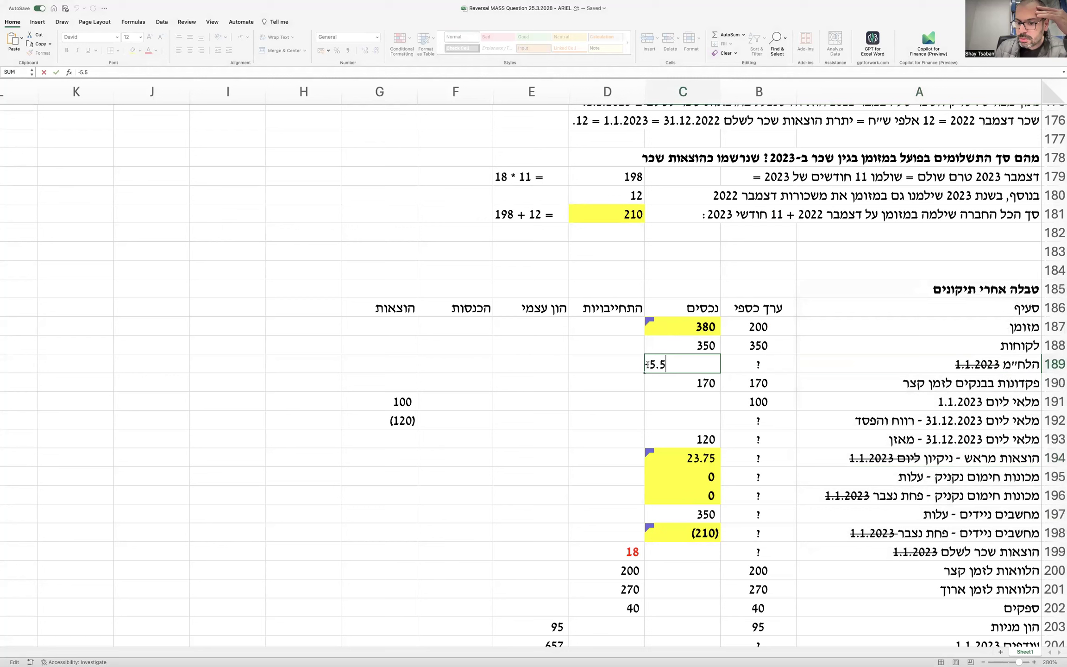
{"action": "left_click_drag", "start_coordinate": [647, 364], "coordinate": [732, 365]}
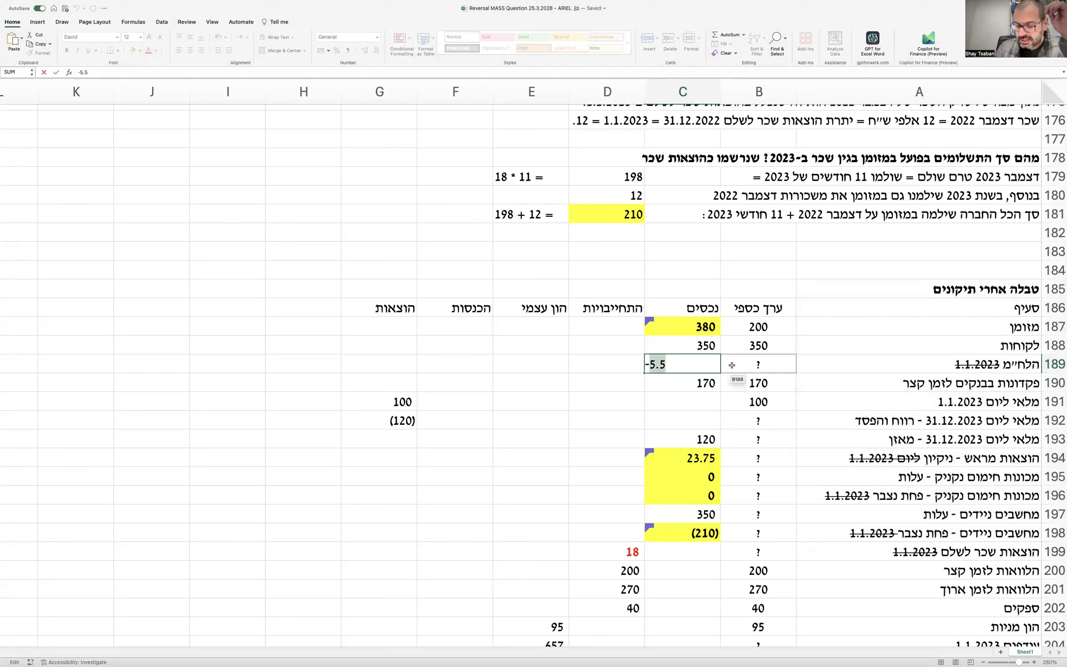
{"action": "type", "text": "5%*"}
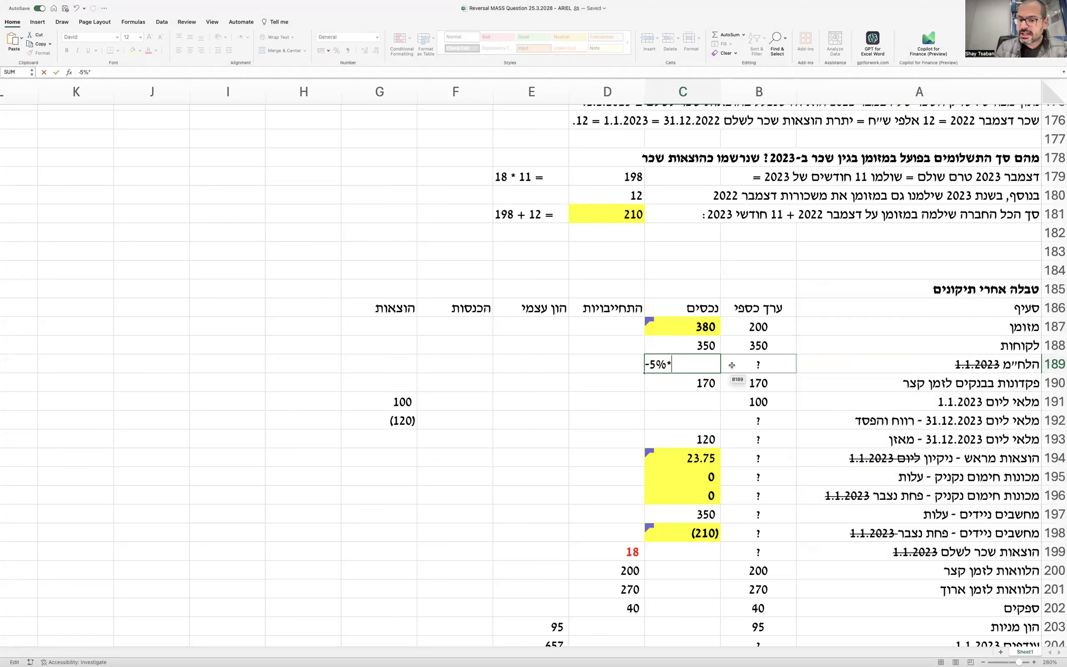
{"action": "type", "text": "="}
{"action": "left_click", "coordinate": [707, 345]}
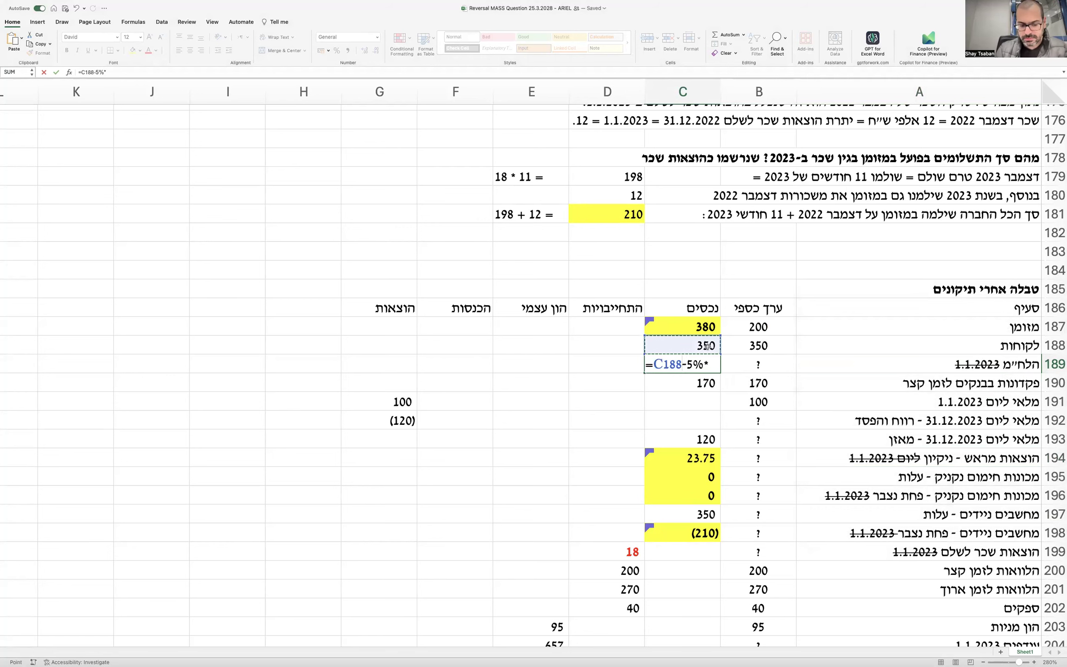
{"action": "key", "text": "Escape"}
Enter the formula =-5%*C188 for the allowance in C189 and format the result as bold red text
{"action": "type", "text": "=-5%*"}
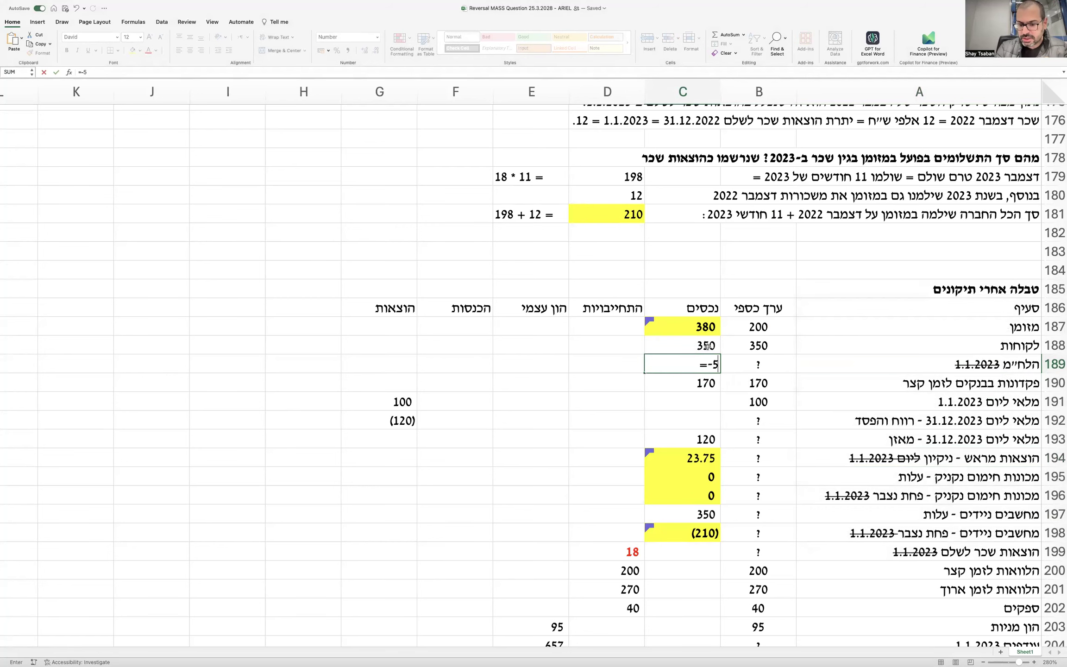
{"action": "left_click", "coordinate": [707, 345]}
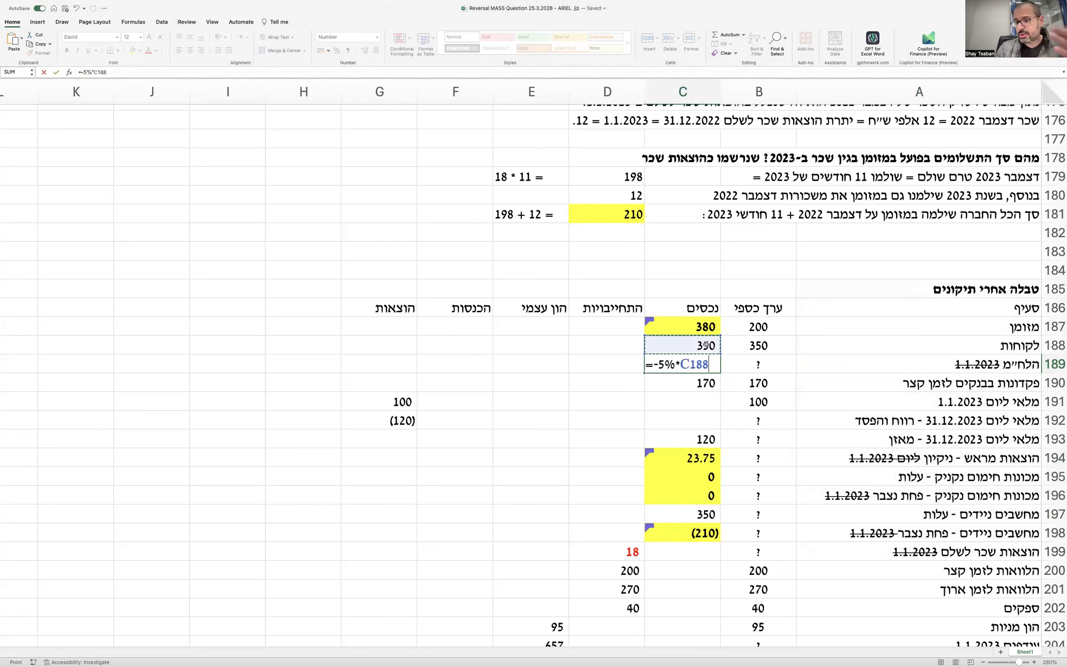
{"action": "key", "text": "Return"}
{"action": "left_click", "coordinate": [696, 364]}
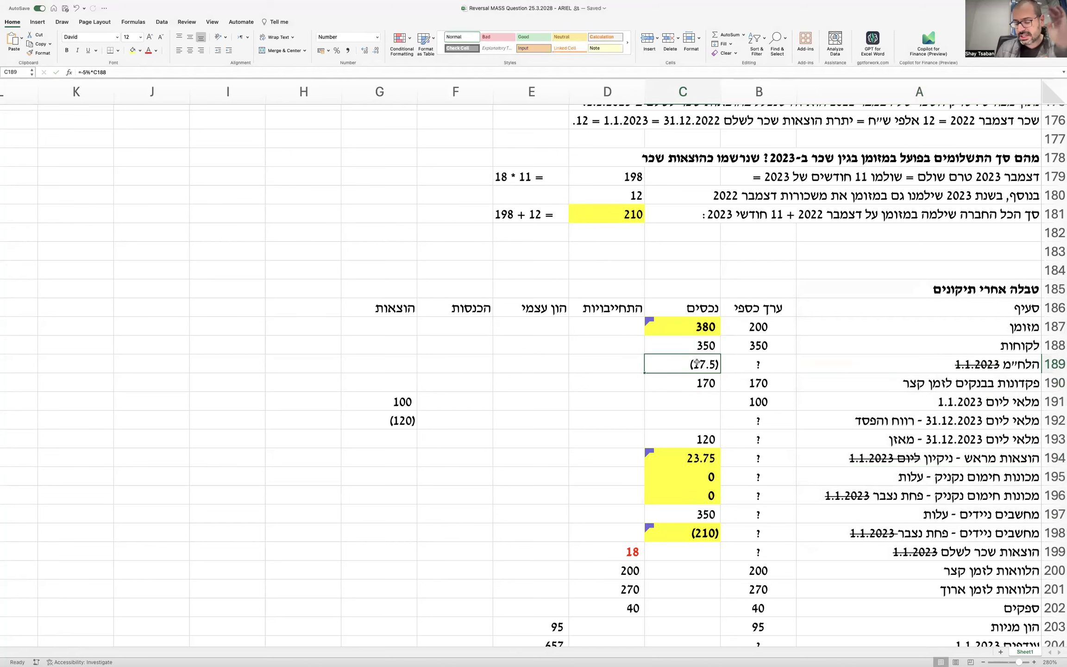
{"action": "left_click", "coordinate": [148, 51]}
Add the line item "הוצאות הלח״מ" in A222, below the computer depreciation expense in the adjusted table
{"action": "scroll", "coordinate": [522, 291], "scroll_direction": "down", "scroll_amount": 5}
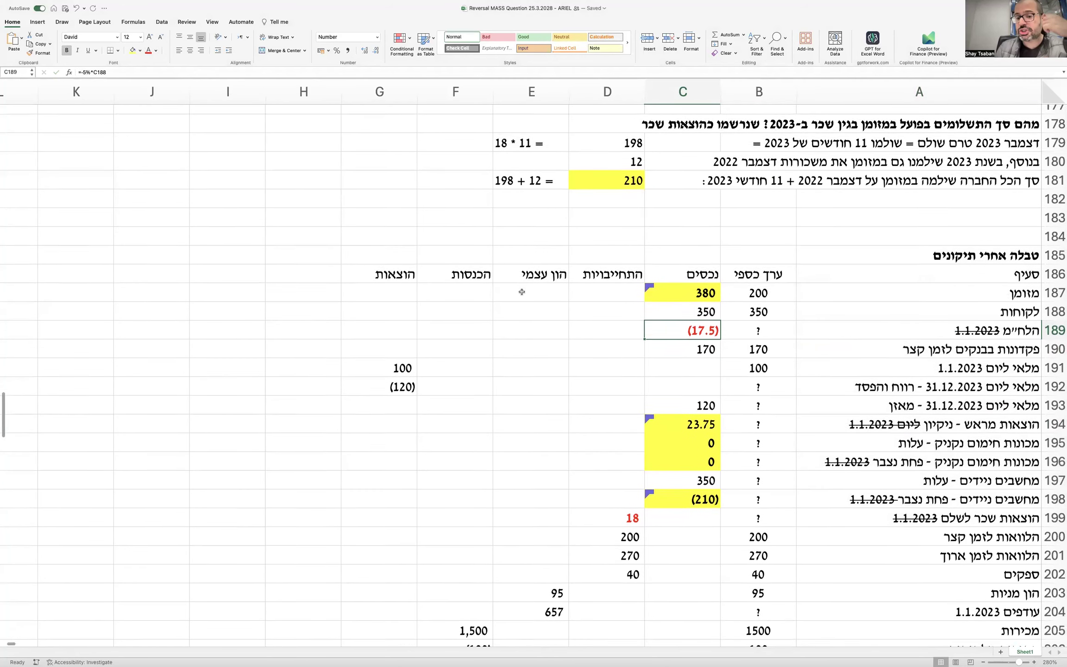
{"action": "scroll", "coordinate": [522, 292], "scroll_direction": "down", "scroll_amount": 4}
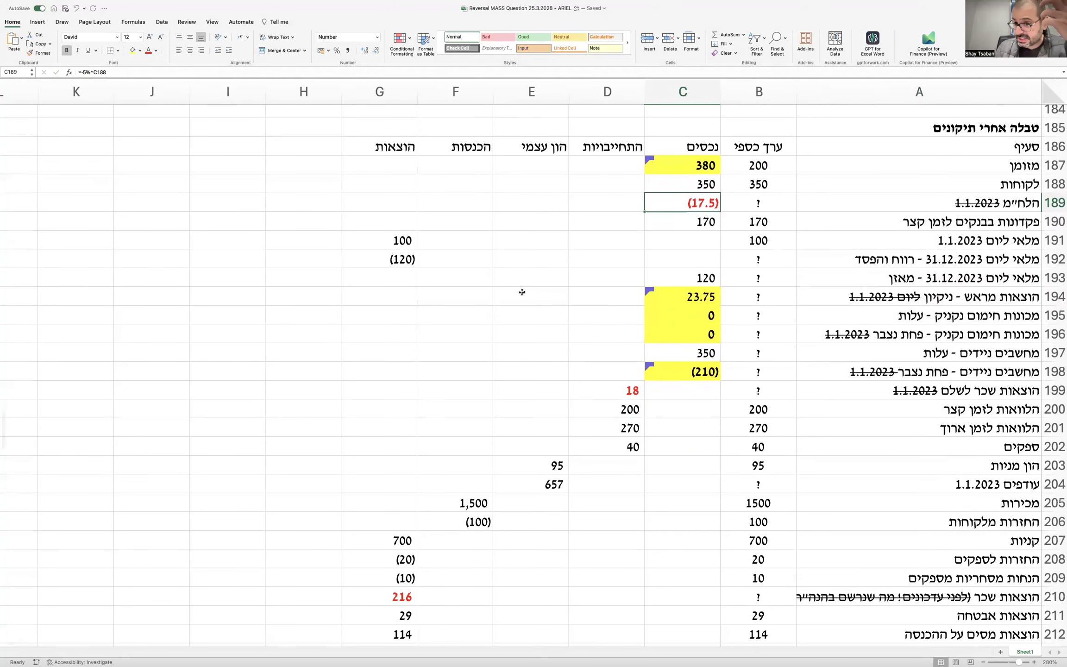
{"action": "scroll", "coordinate": [522, 292], "scroll_direction": "down", "scroll_amount": 16}
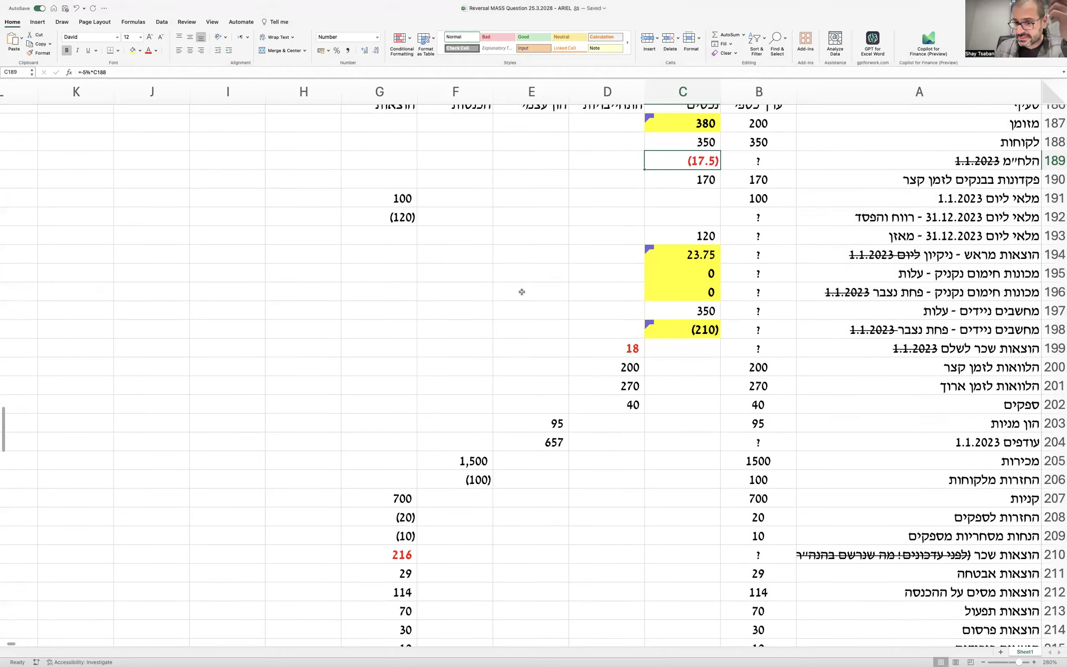
{"action": "left_click", "coordinate": [881, 519]}
{"action": "type", "text": "הוצאות הלח״מ"}
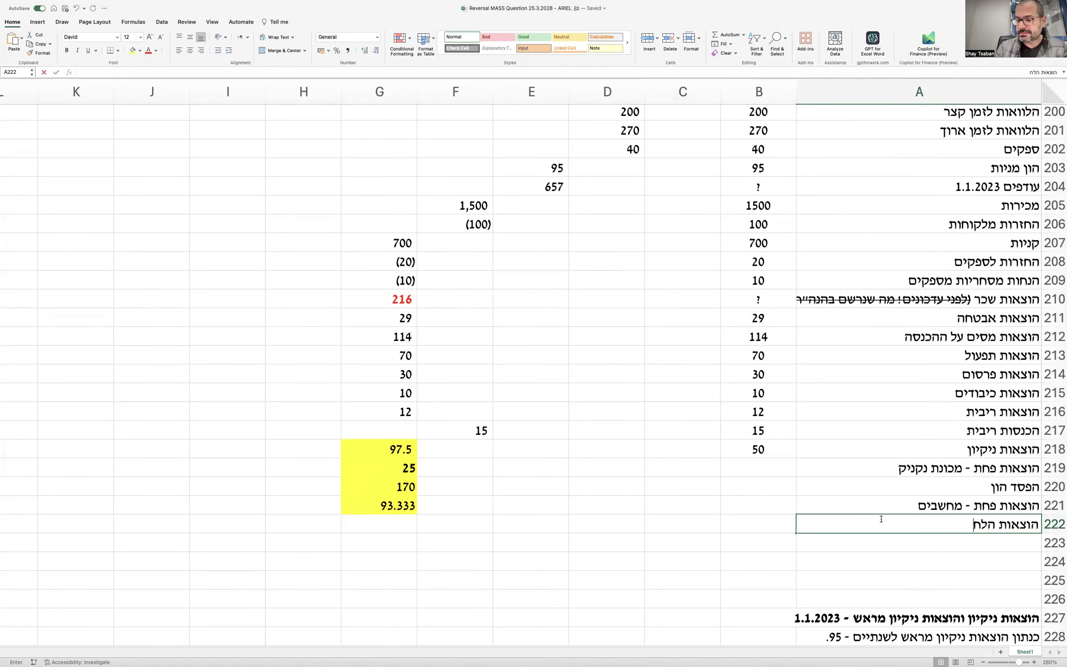
{"action": "key", "text": "Tab"}
Enter 12.5 in the expenses column for the doubtful debts line in G222
{"action": "key", "text": "Tab"}
{"action": "key", "text": "Tab"}
{"action": "key", "text": "Tab"}
{"action": "key", "text": "Tab"}
{"action": "key", "text": "Tab"}
{"action": "type", "text": "12.5"}
{"action": "key", "text": "Return"}
Check the doubtful debts journal entry in rows 324 and 325 and set the expense in G222 to =12
{"action": "key", "text": "Up"}
{"action": "key", "text": "Tab"}
{"action": "key", "text": "Tab"}
{"action": "key", "text": "Tab"}
{"action": "key", "text": "Tab"}
{"action": "key", "text": "Tab"}
{"action": "key", "text": "Tab"}
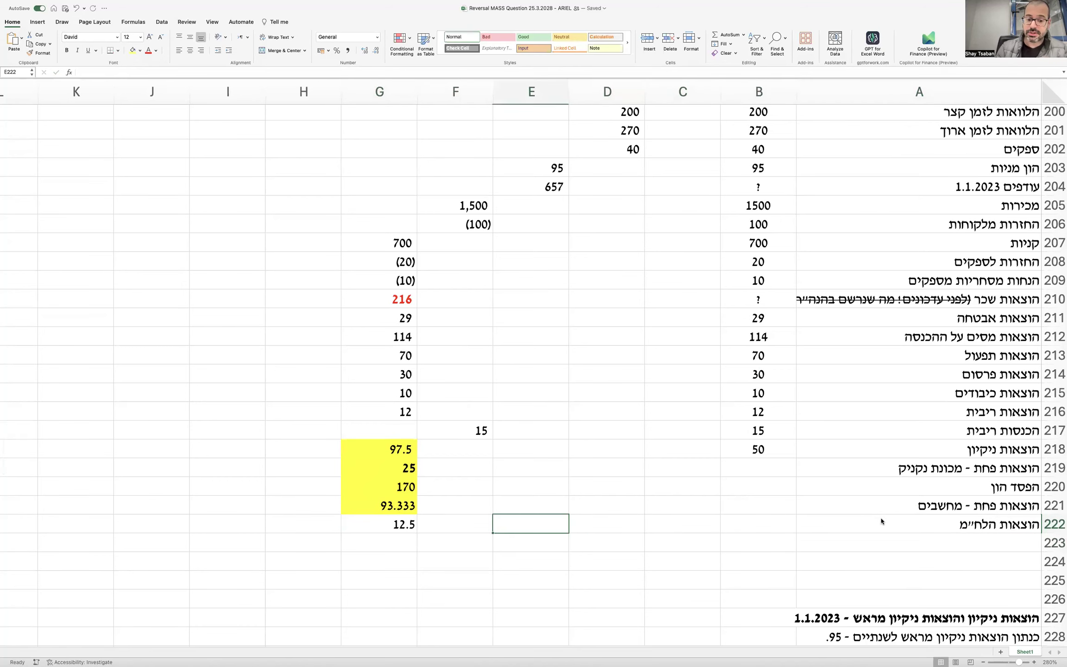
{"action": "type", "text": "="}
{"action": "scroll", "coordinate": [957, 529], "scroll_direction": "down", "scroll_amount": 20}
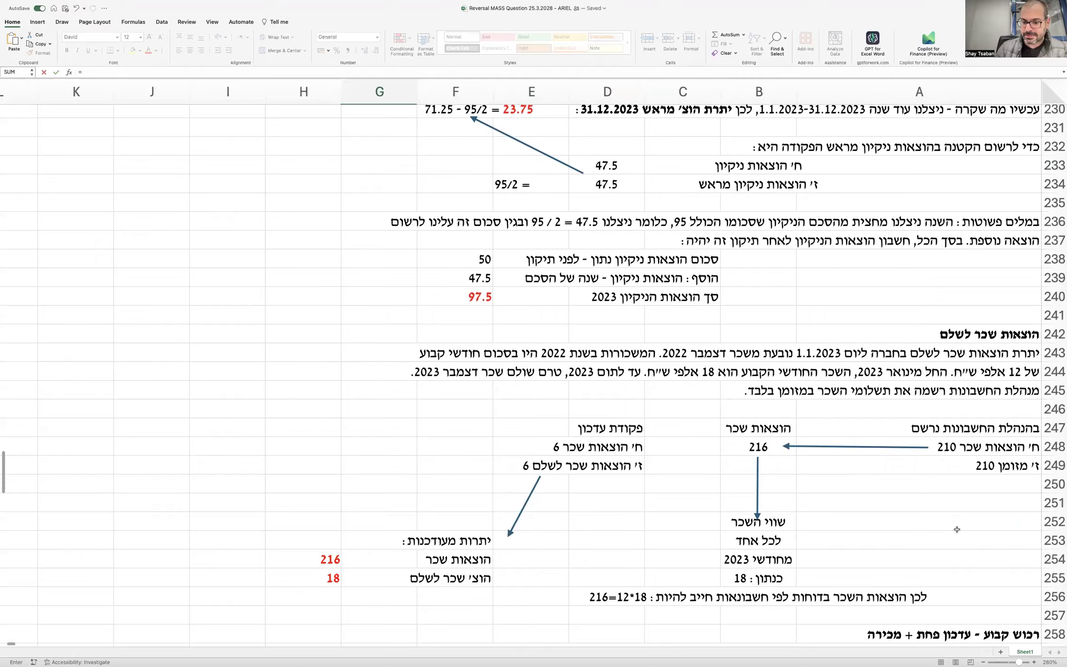
{"action": "scroll", "coordinate": [957, 529], "scroll_direction": "down", "scroll_amount": 10}
{"action": "scroll", "coordinate": [955, 596], "scroll_direction": "up", "scroll_amount": 5}
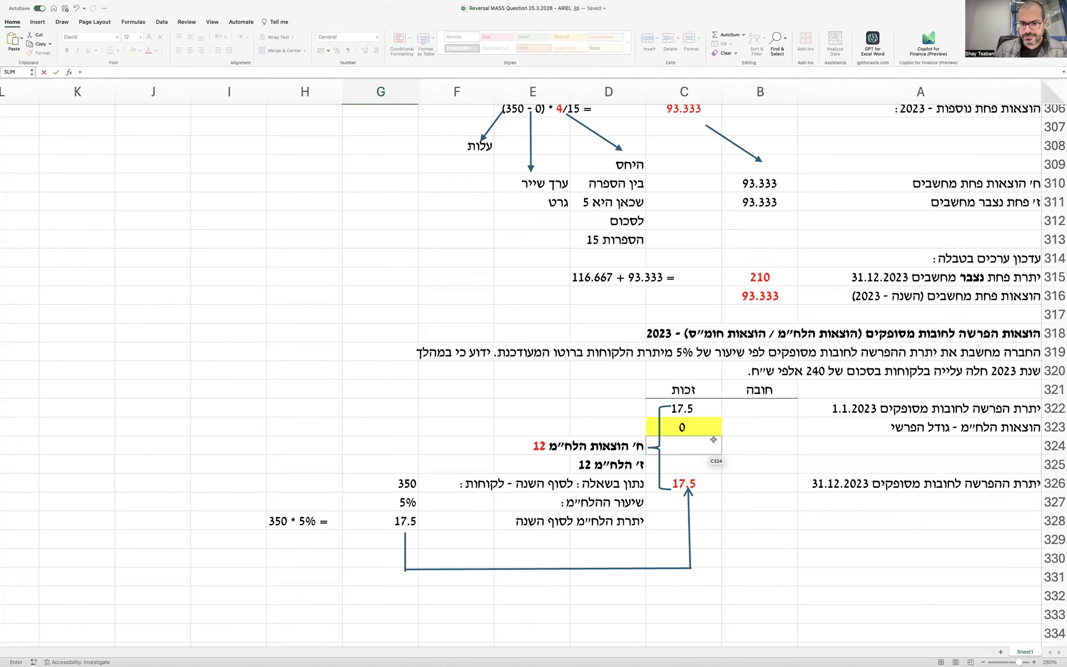
{"action": "scroll", "coordinate": [714, 439], "scroll_direction": "up", "scroll_amount": 20}
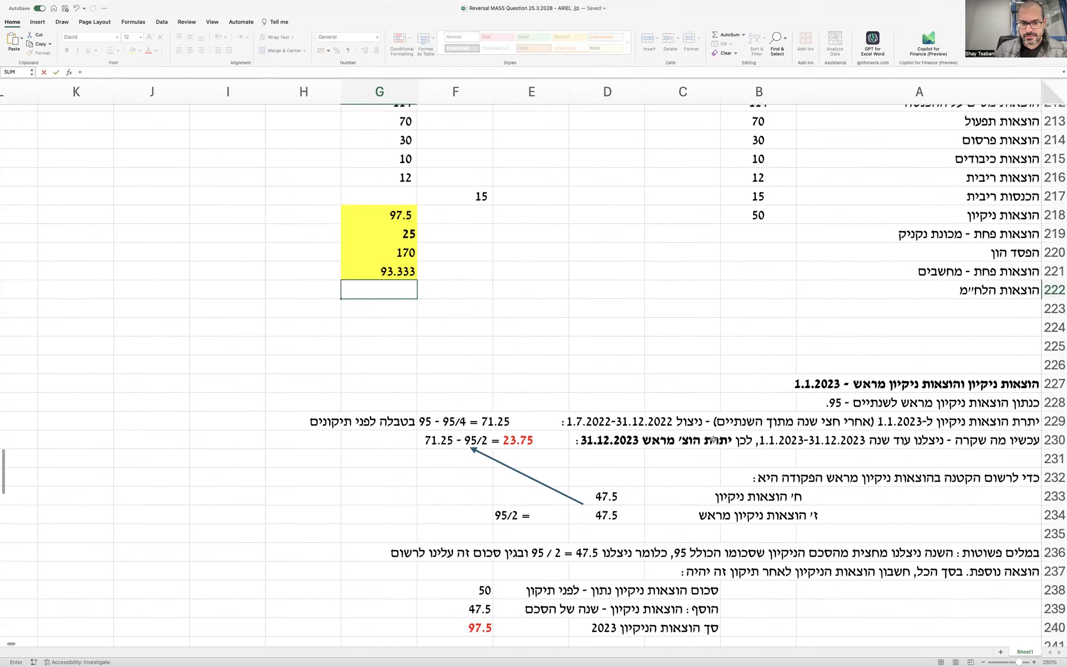
{"action": "type", "text": "12"}
{"action": "key", "text": "Return"}
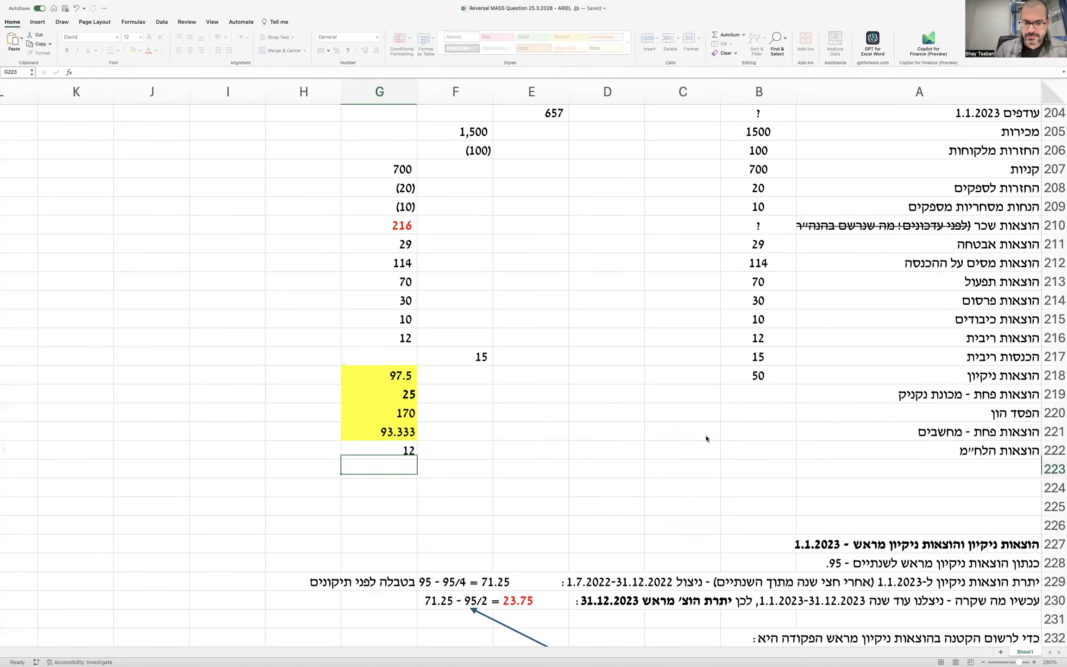
Highlight G222 yellow and write the comment "ההלח״מ לתחילת שנה היה 5.5, לתום שנה הוא 17.5. הואיל ואין חובות אבודים, הוצאות הלח״מ הן ההפרש 12"
{"action": "left_click", "coordinate": [399, 451]}
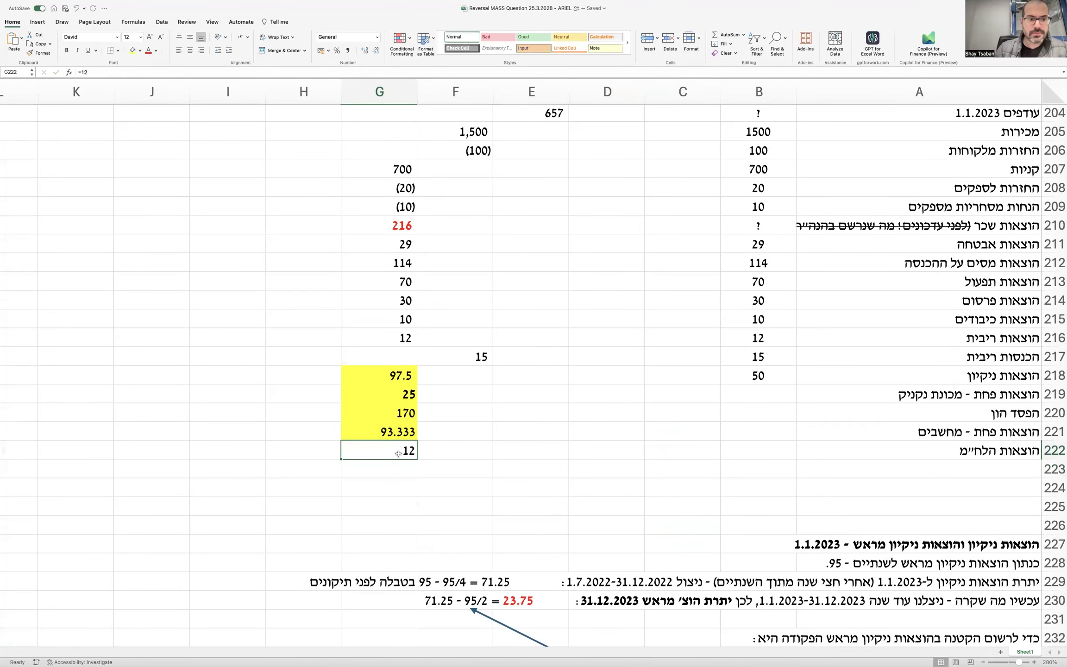
{"action": "left_click", "coordinate": [133, 50]}
{"action": "right_click", "coordinate": [386, 447]}
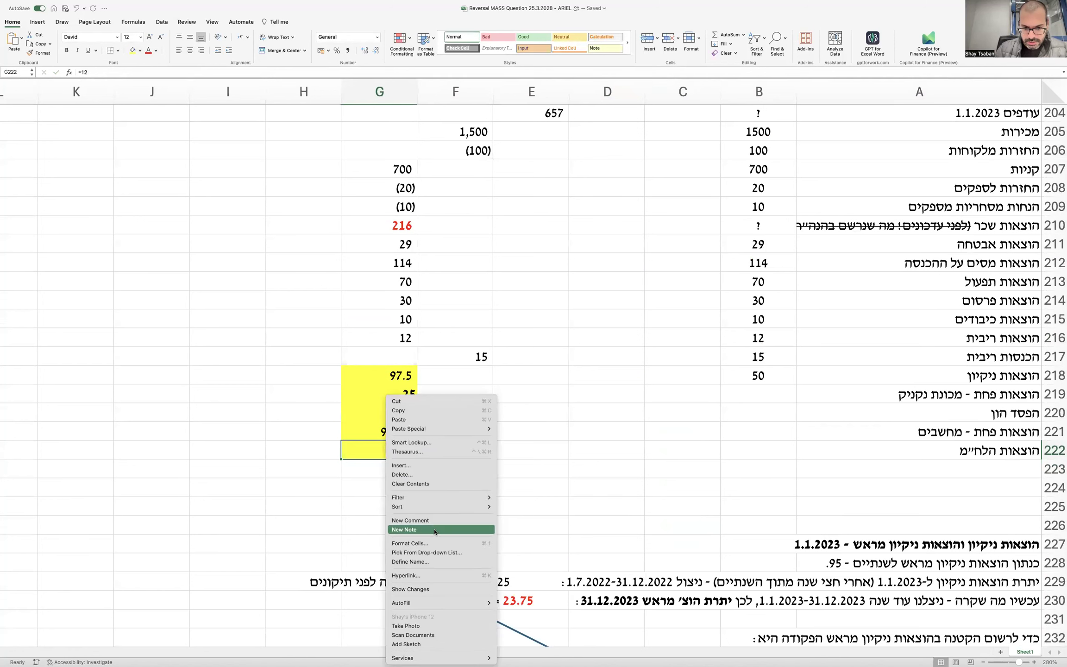
{"action": "left_click", "coordinate": [410, 521]}
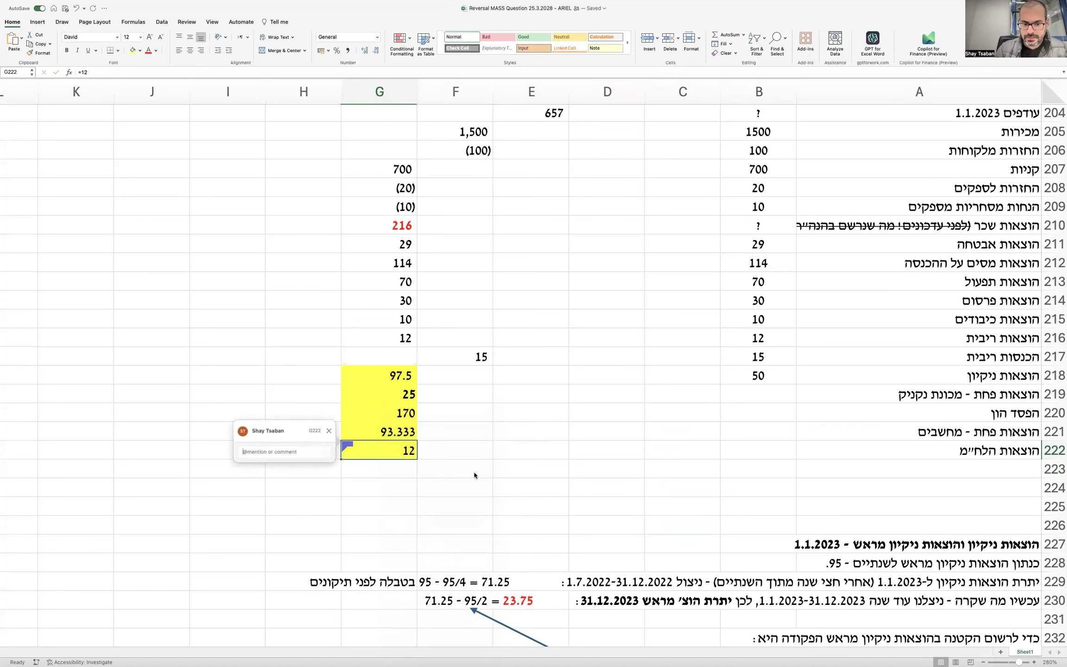
{"action": "type", "text": "ההלח\"מ לתחילת שנה היה 5"}
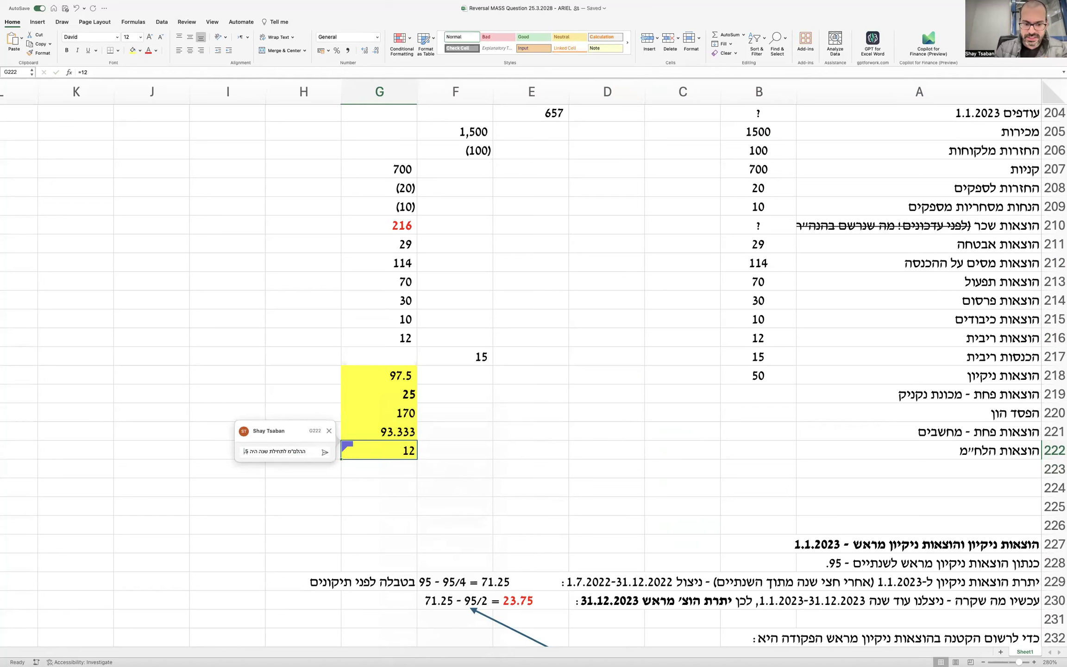
{"action": "type", "text": ".5, לתום שנה ה"}
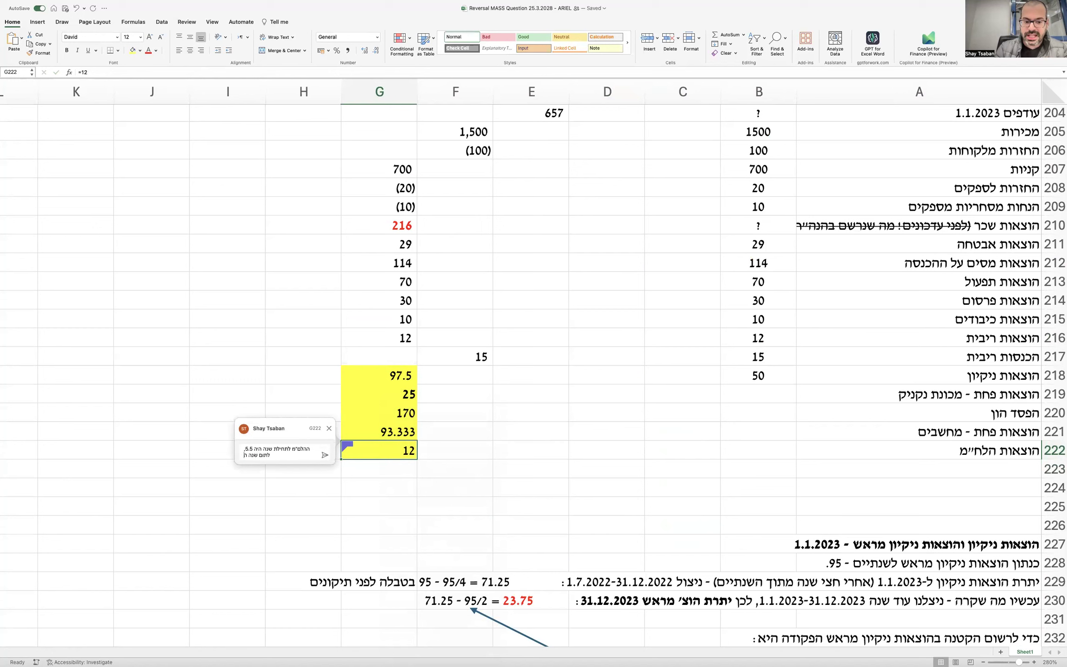
{"action": "type", "text": "וא 17.5."}
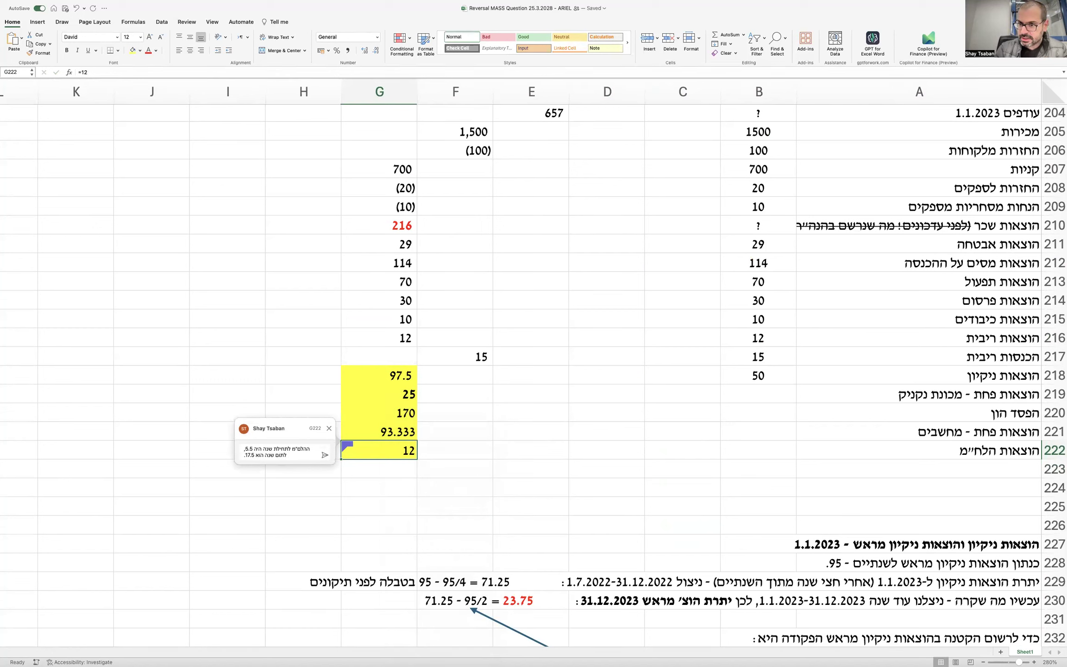
{"action": "type", "text": " הואיל ואין חובות"}
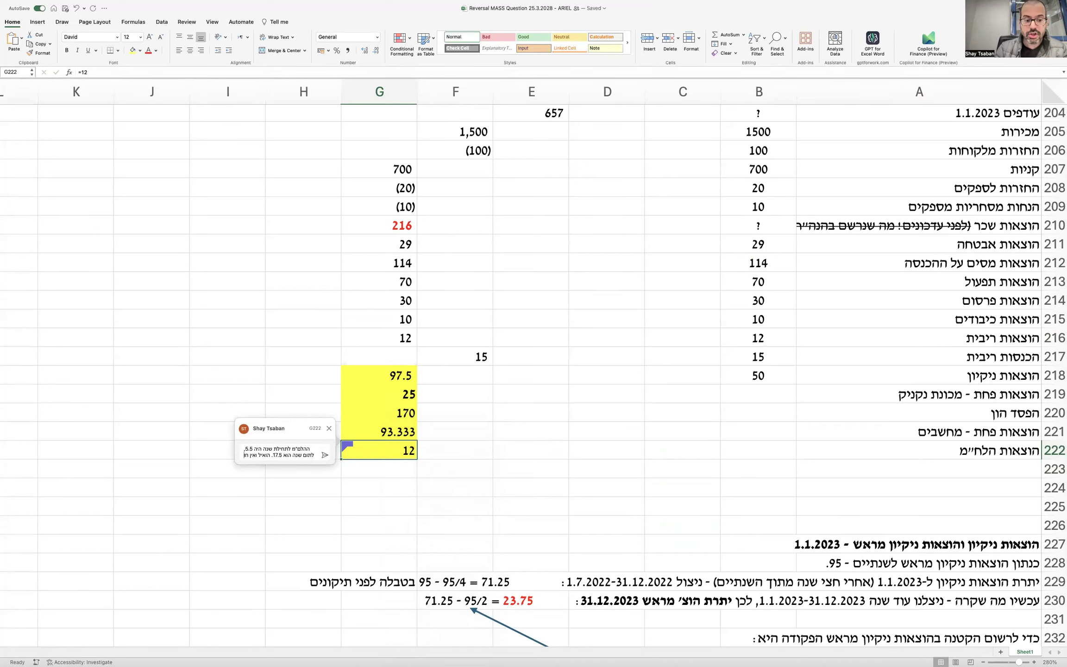
{"action": "type", "text": "דים,"}
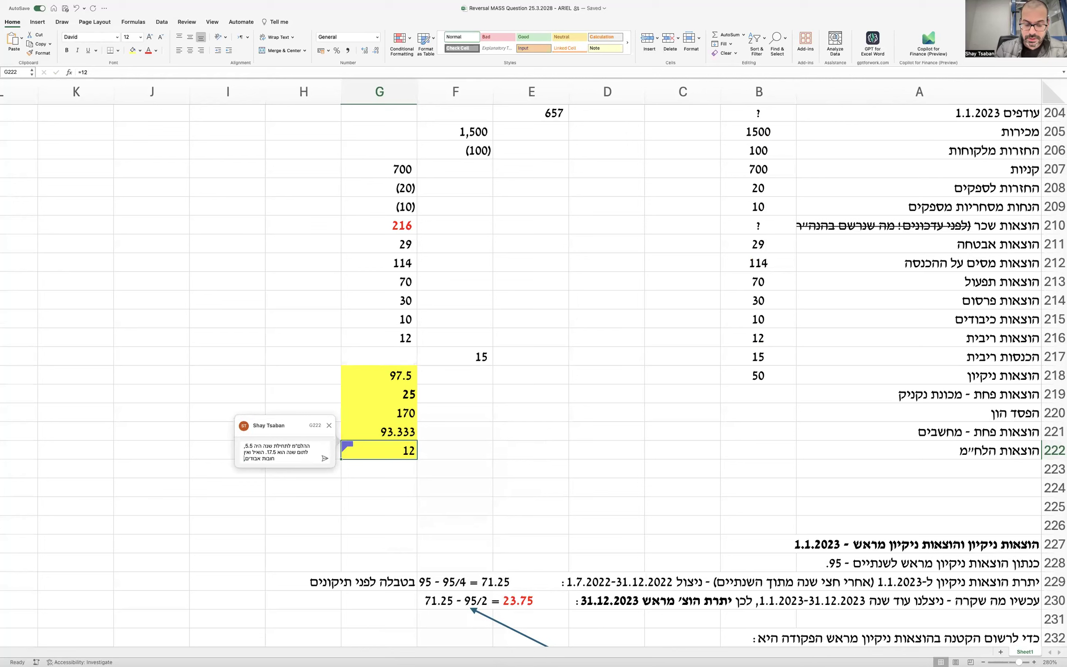
{"action": "type", "text": " הוצאות הלח״מ הן ההפרש 12"}
{"action": "left_click", "coordinate": [423, 492]}
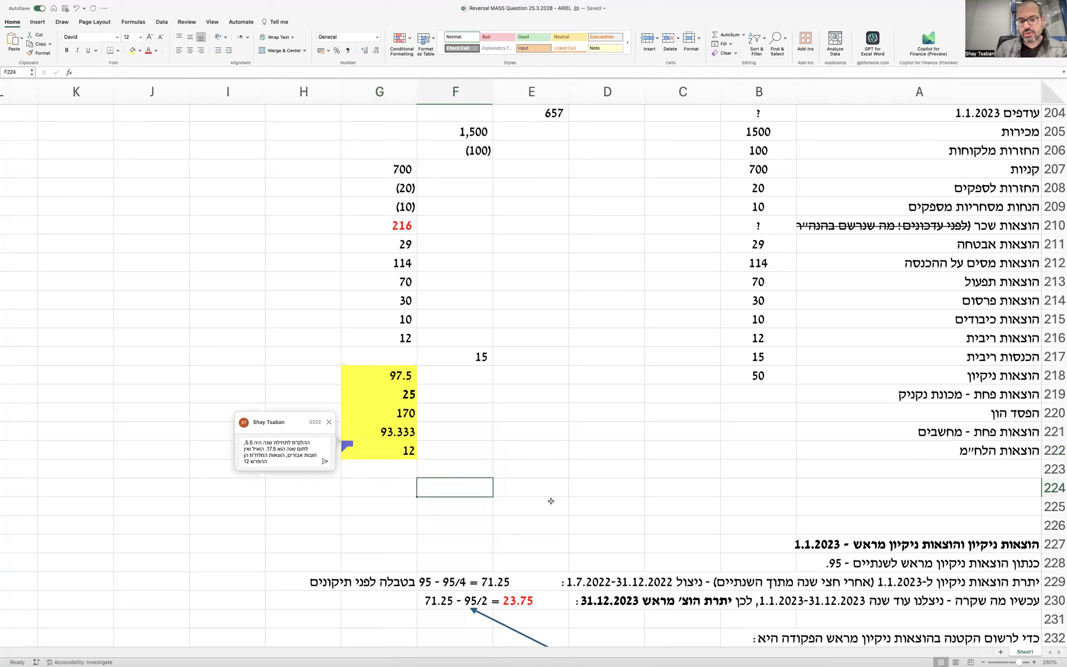
{"action": "left_click", "coordinate": [562, 444]}
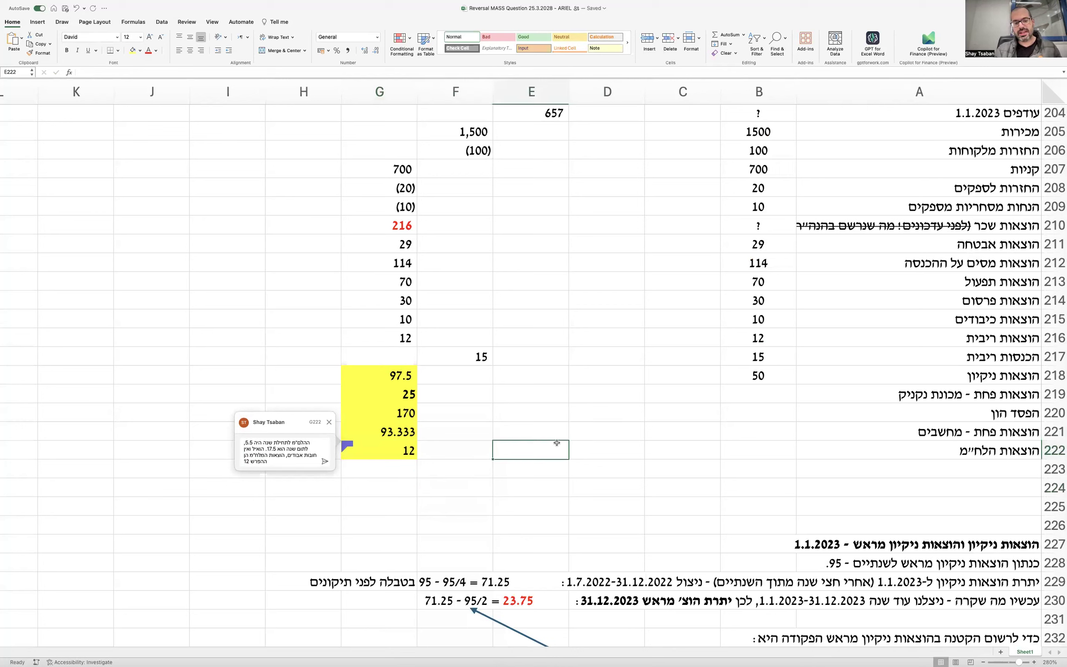
{"action": "left_click", "coordinate": [576, 418]}
Review the exercise requirements and additional data in rows 38 to 66, then the tables and workings for remaining adjustments
{"action": "scroll", "coordinate": [672, 376], "scroll_direction": "up", "scroll_amount": 20}
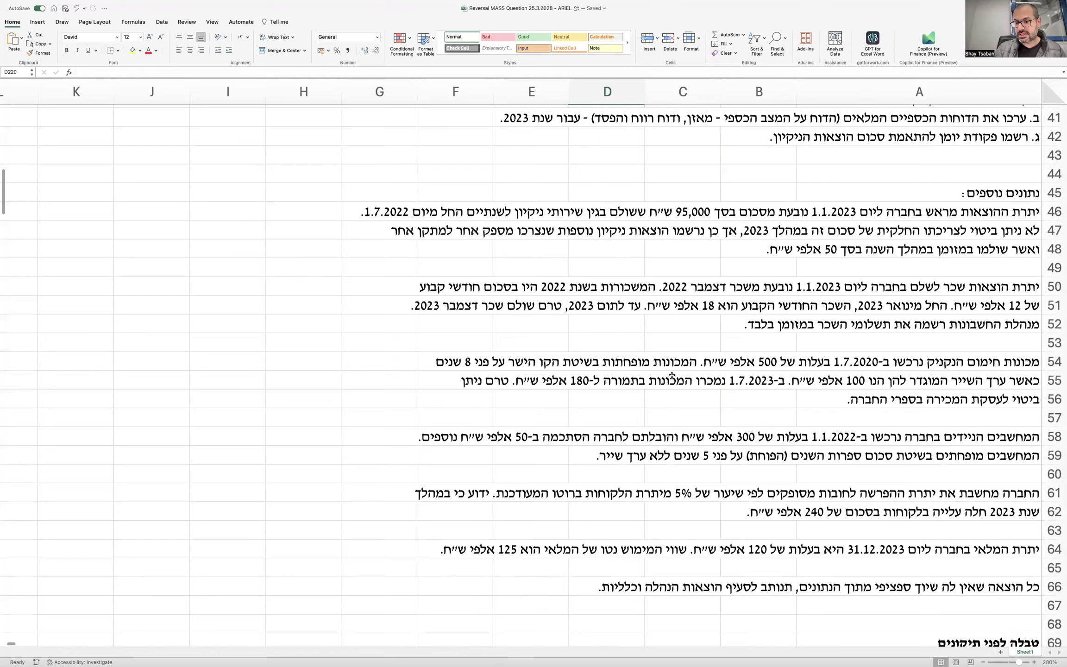
{"action": "scroll", "coordinate": [672, 376], "scroll_direction": "down", "scroll_amount": 3}
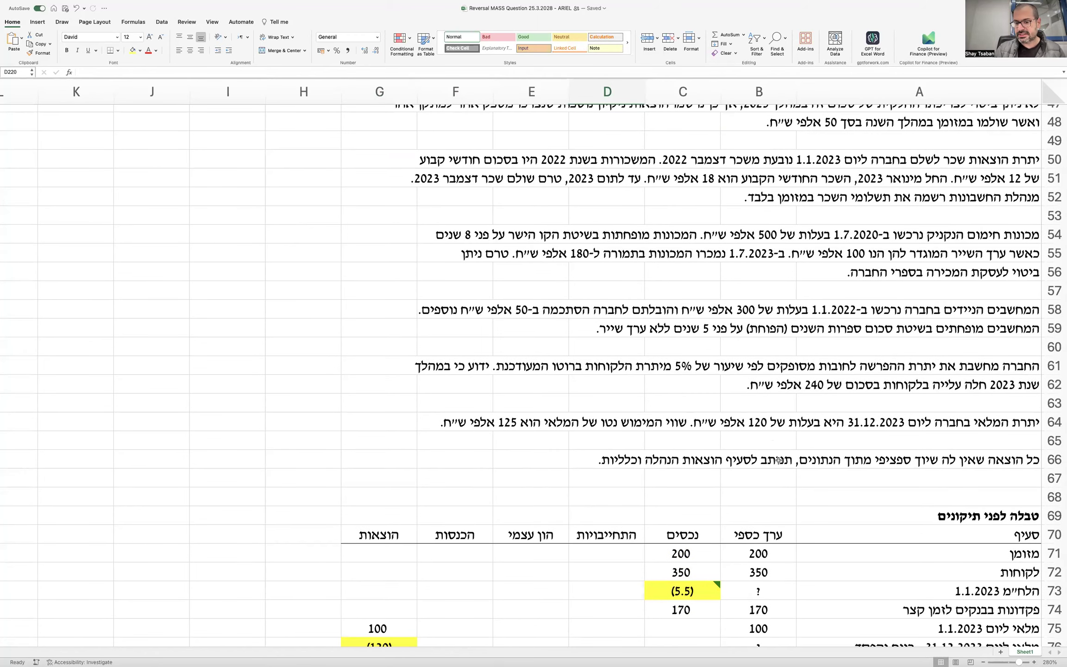
{"action": "scroll", "coordinate": [780, 460], "scroll_direction": "up", "scroll_amount": 5}
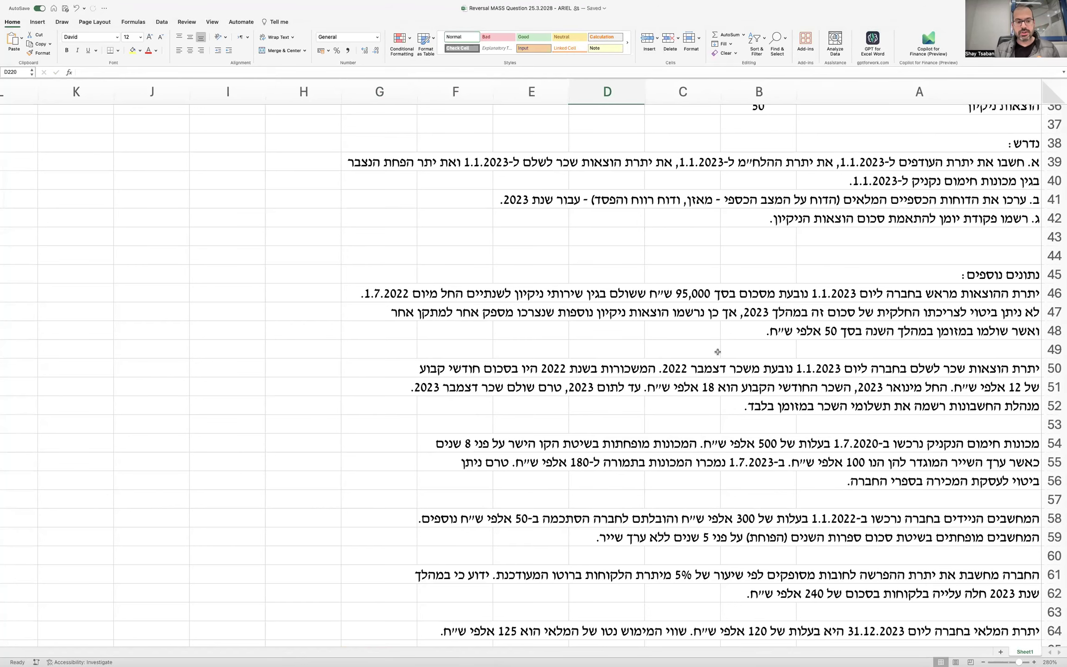
{"action": "scroll", "coordinate": [718, 352], "scroll_direction": "down", "scroll_amount": 20}
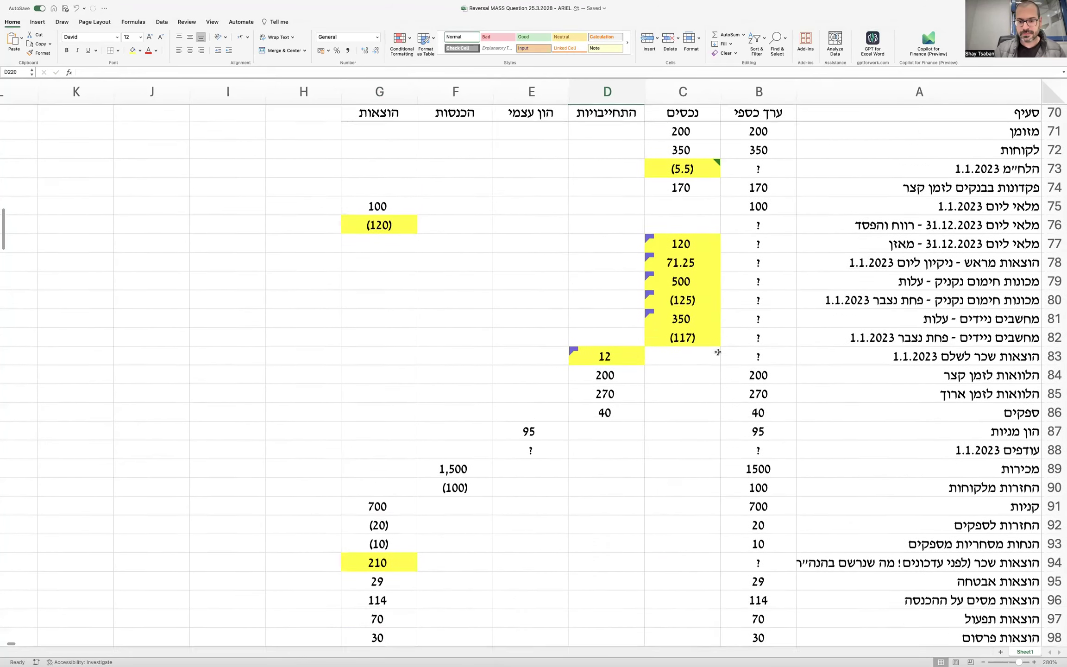
{"action": "scroll", "coordinate": [717, 352], "scroll_direction": "down", "scroll_amount": 5, "text": "ctrl"}
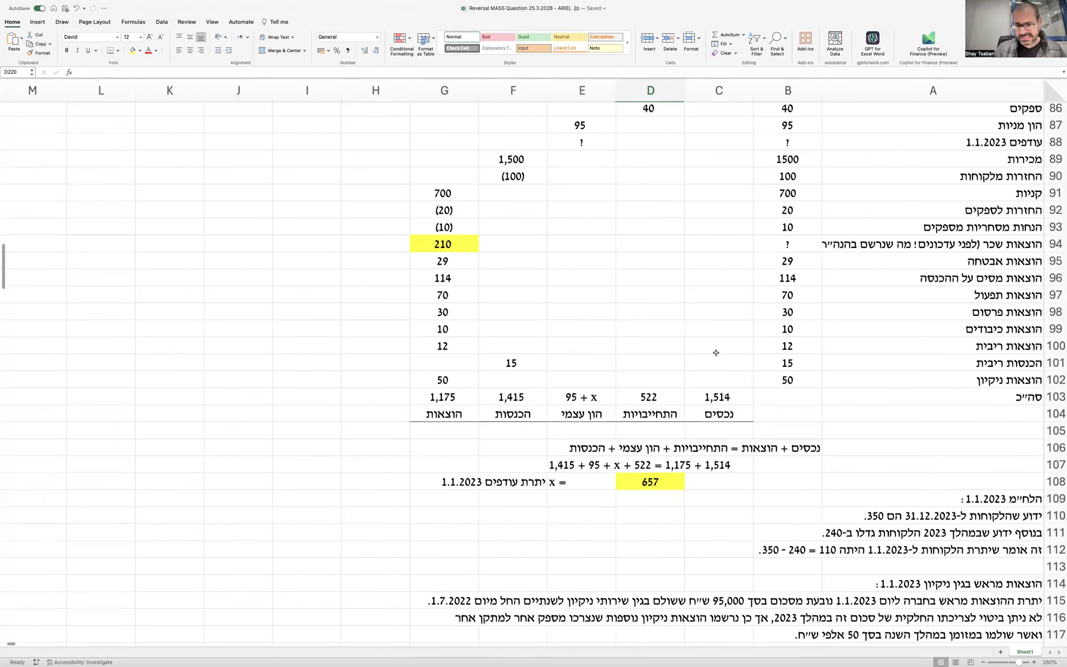
{"action": "scroll", "coordinate": [716, 356], "scroll_direction": "down", "scroll_amount": 4}
{"action": "scroll", "coordinate": [716, 355], "scroll_direction": "down", "scroll_amount": 20}
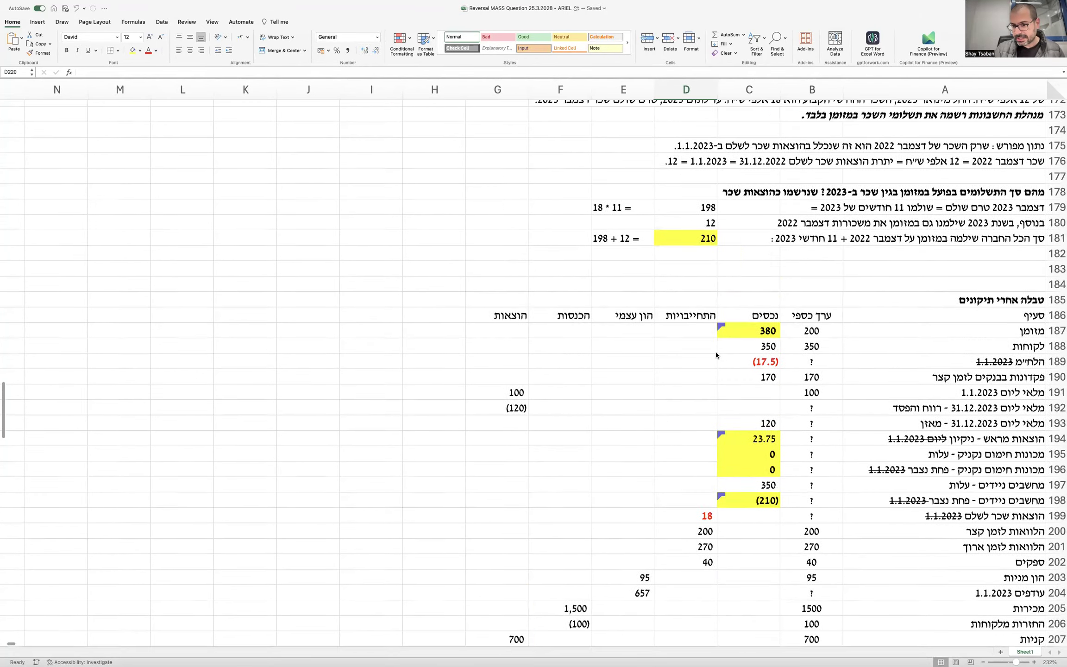
{"action": "scroll", "coordinate": [716, 356], "scroll_direction": "down", "scroll_amount": 20}
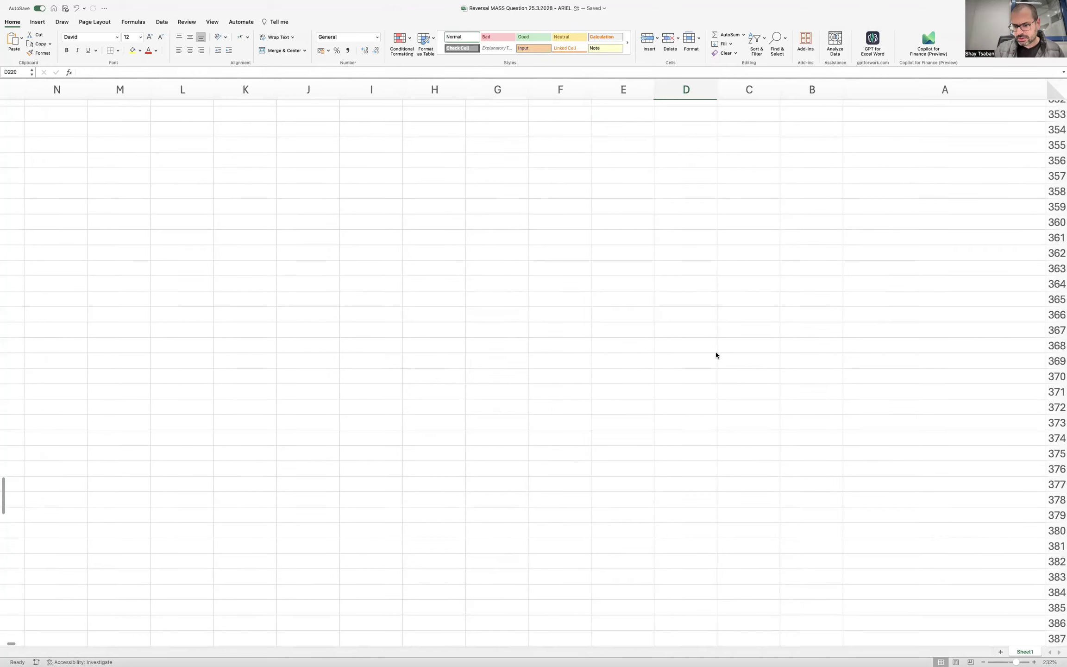
{"action": "scroll", "coordinate": [716, 355], "scroll_direction": "up", "scroll_amount": 8}
{"action": "scroll", "coordinate": [716, 355], "scroll_direction": "up", "scroll_amount": 20}
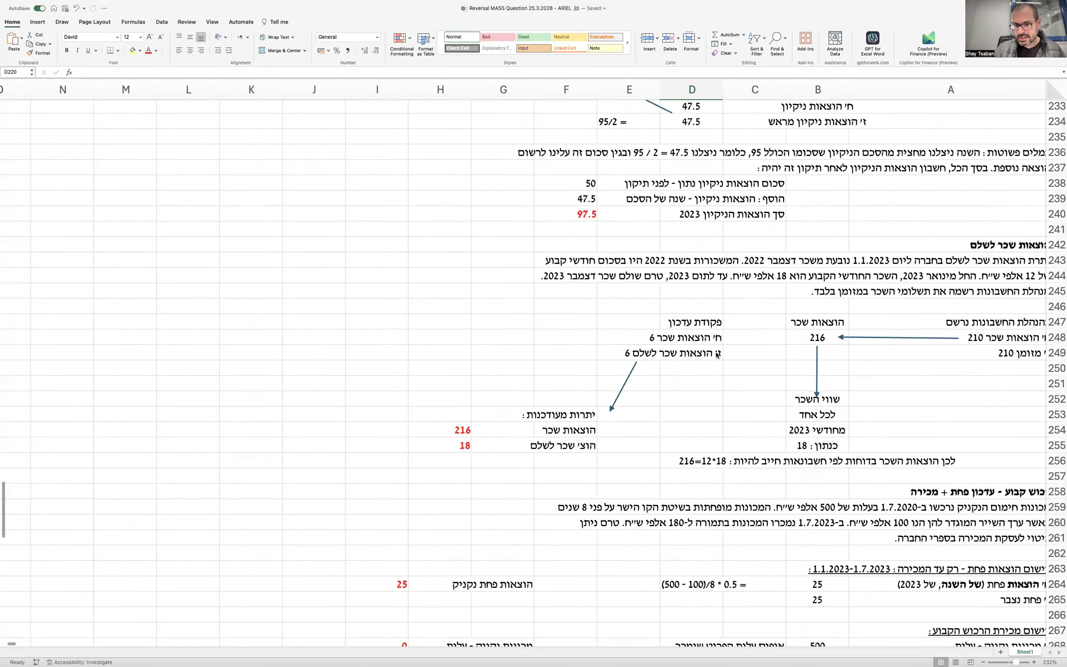
{"action": "scroll", "coordinate": [716, 356], "scroll_direction": "up", "scroll_amount": 4}
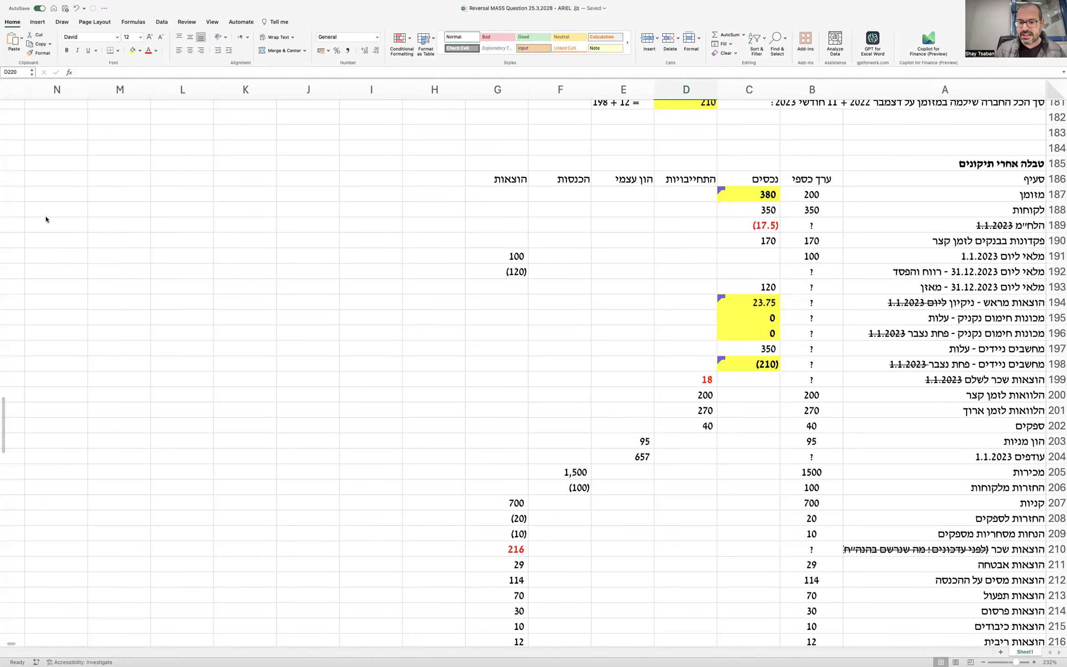
Enter the bold title "חברת אריאל נקניקים - דוח רווח והפסד לשנת 2023" in I186
{"action": "scroll", "coordinate": [393, 287], "scroll_direction": "down", "scroll_amount": 3}
{"action": "scroll", "coordinate": [395, 287], "scroll_direction": "up", "scroll_amount": 2}
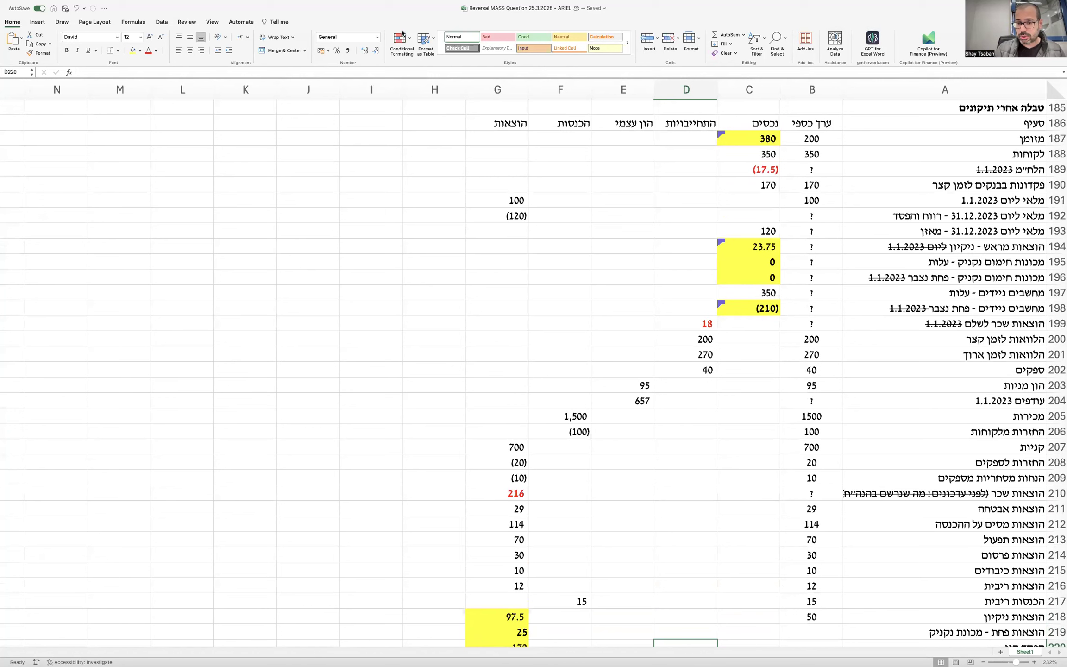
{"action": "left_click", "coordinate": [384, 128]}
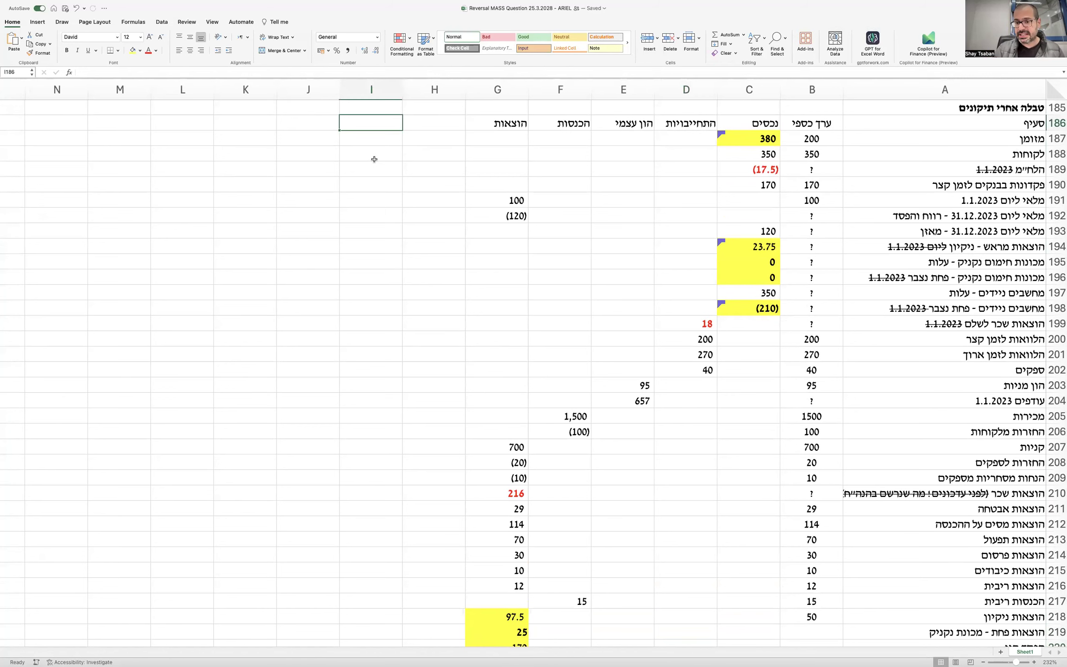
{"action": "type", "text": "חברת אריאל נקניקים - דוח רווח והפסד"}
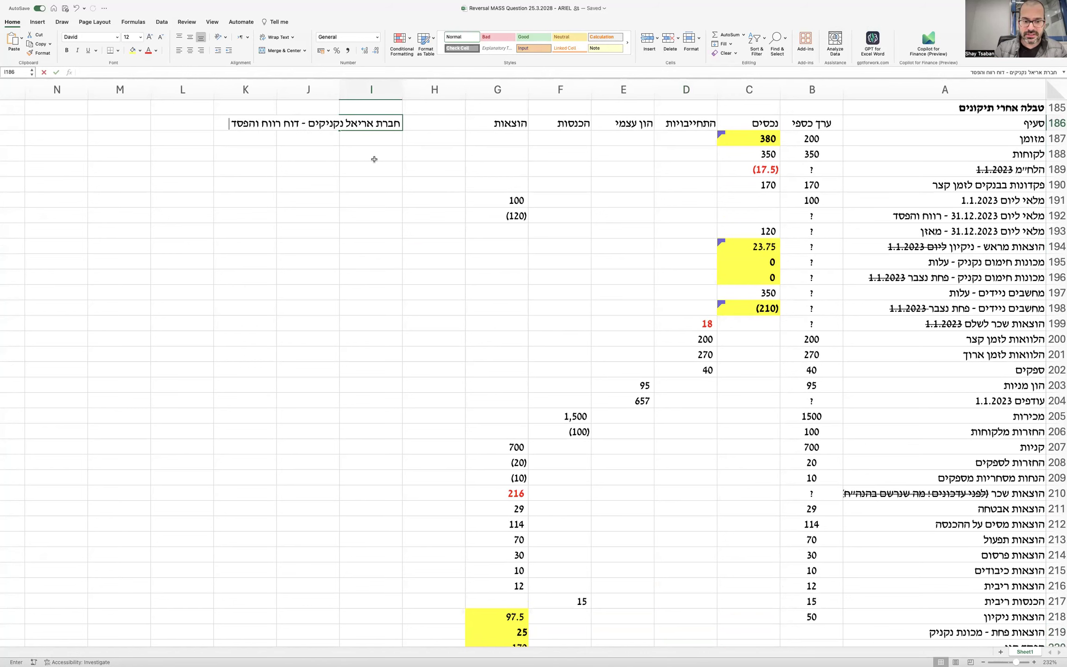
{"action": "type", "text": " לשנת 2023"}
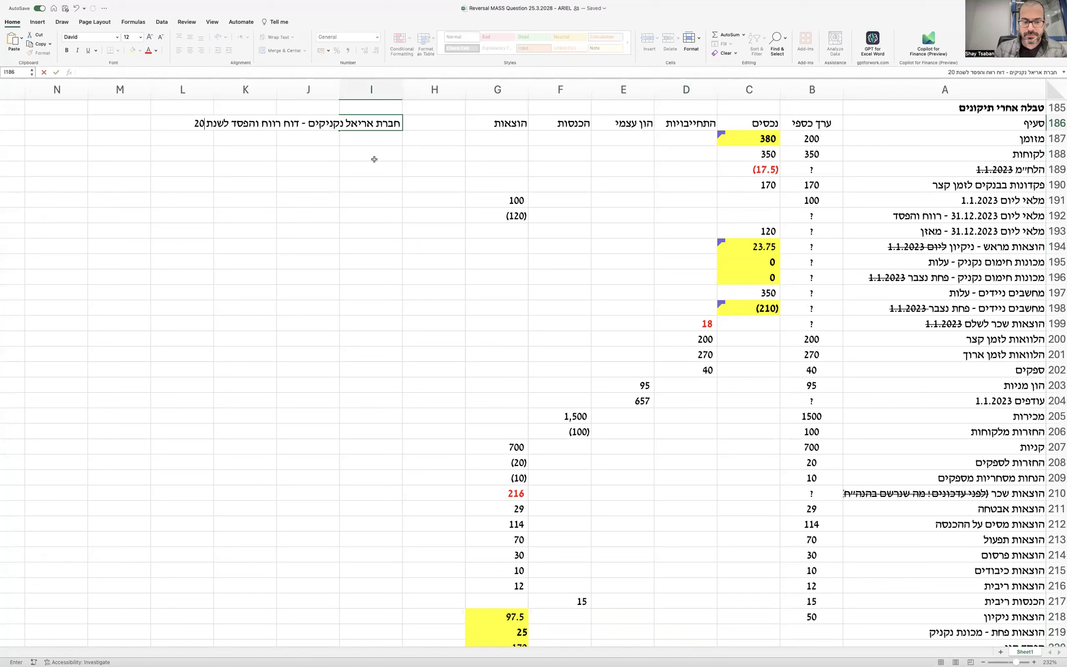
{"action": "key", "text": "Return"}
{"action": "key", "text": "Up"}
{"action": "key", "text": "super+b"}
{"action": "key", "text": "Down"}
{"action": "key", "text": "Down"}
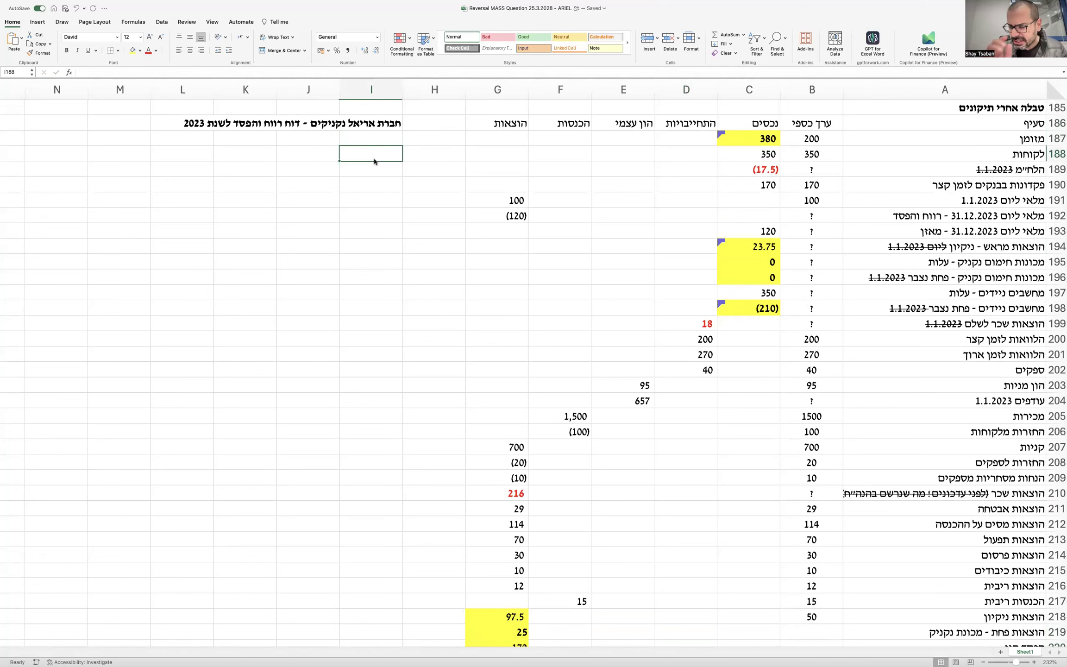
Enter the income statement labels "מכירות", "עלות המכר" and "רווח גולמי" in I188 to I190
{"action": "type", "text": "מכירות"}
{"action": "key", "text": "Return"}
{"action": "type", "text": "עלות המכר"}
{"action": "key", "text": "Return"}
{"action": "type", "text": "רווח גולמי"}
{"action": "key", "text": "Return"}
Add the labels "הוצאות מכירה ושיווק", "הוצאות הנהלה וכלליות" and "הכנסות אחרות" in I191 to I193
{"action": "type", "text": "הוצאות מכירה ושיווק"}
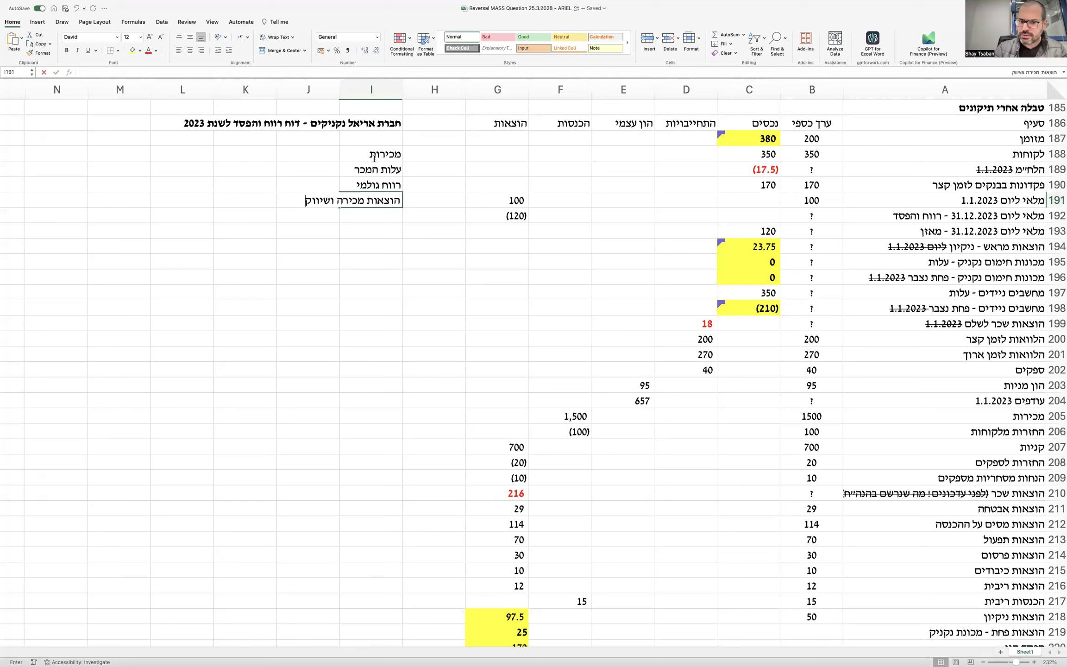
{"action": "key", "text": "Return"}
{"action": "type", "text": "הוצאות הנהלה וכ"}
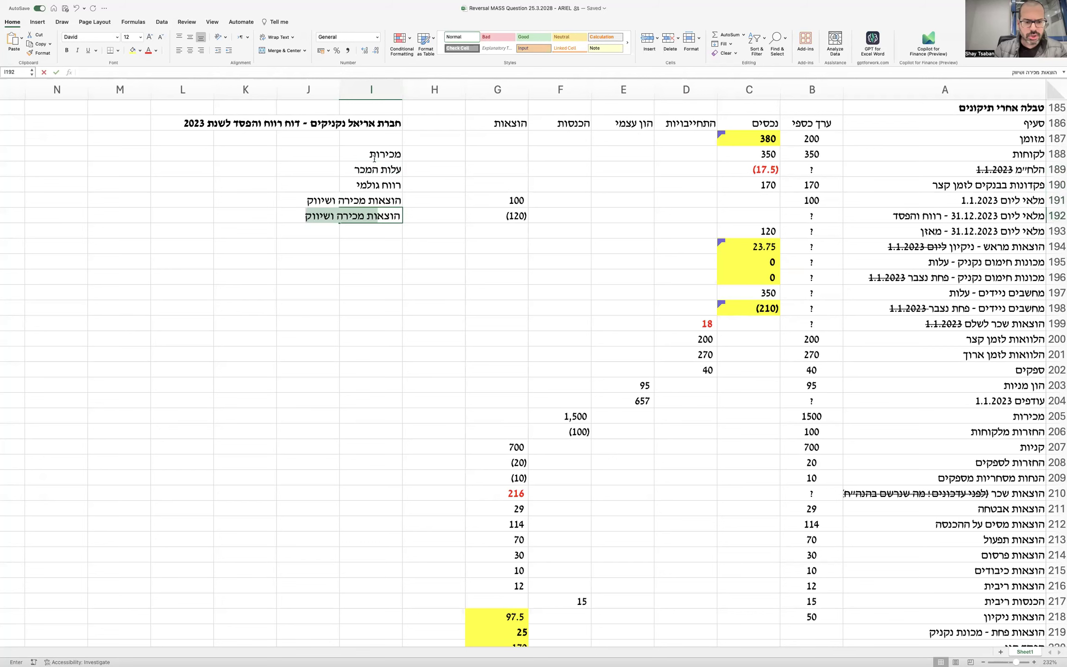
{"action": "type", "text": "לליות"}
{"action": "key", "text": "Return"}
{"action": "type", "text": "הכנסות אחרות"}
{"action": "key", "text": "Return"}
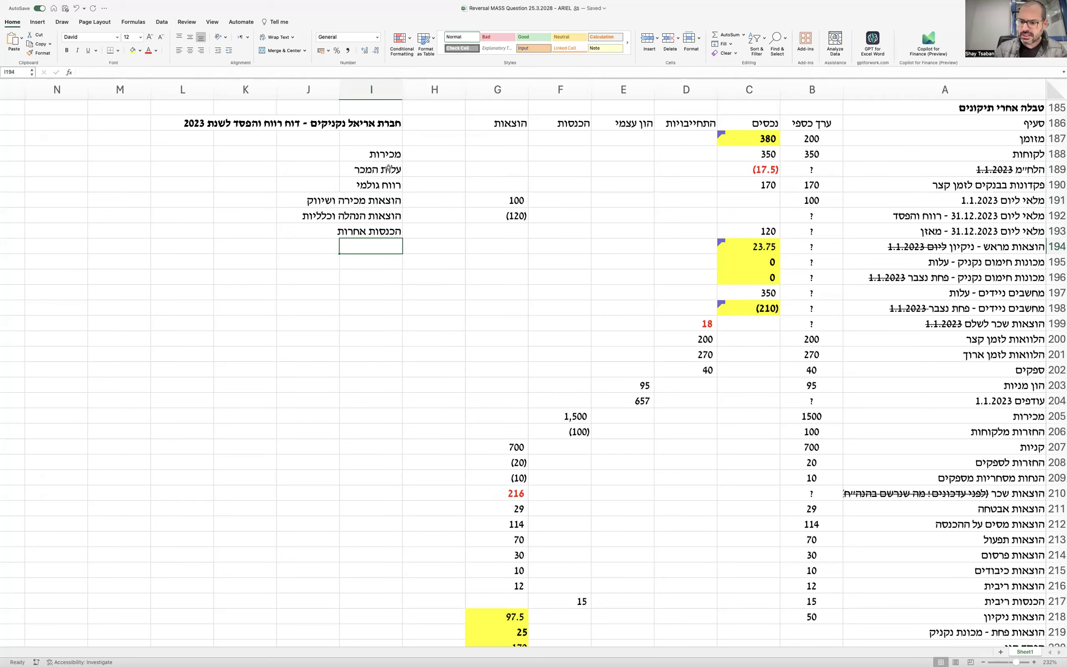
Replace the label in I193 with "הוצאות אחרות" and enter "רווח תפעולי" in I194
{"action": "scroll", "coordinate": [542, 316], "scroll_direction": "down", "scroll_amount": 4}
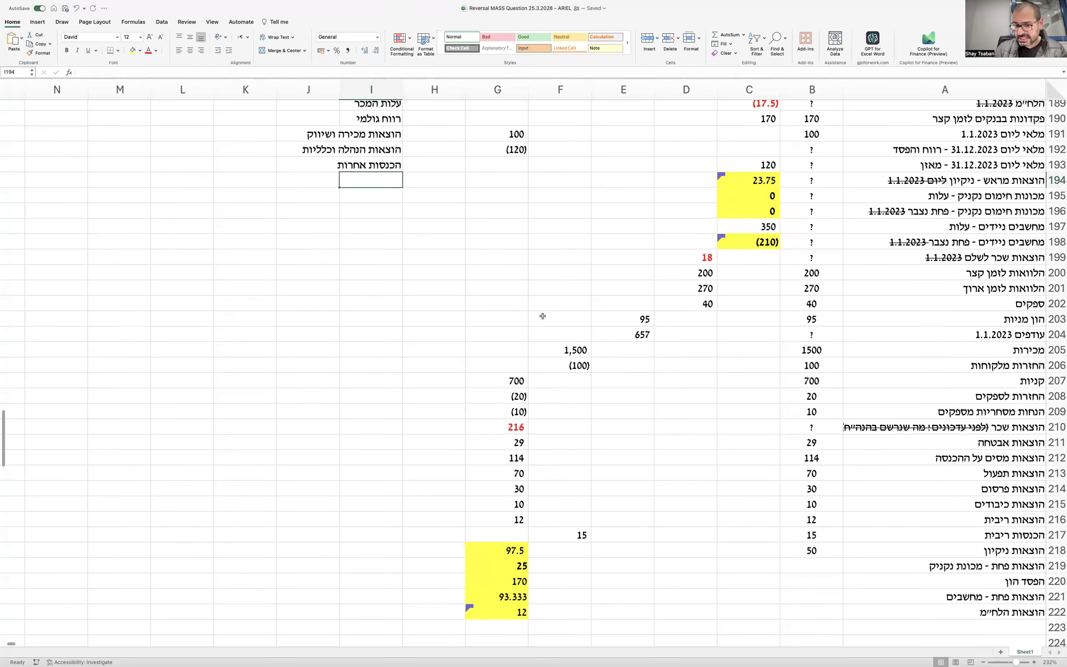
{"action": "left_click", "coordinate": [380, 166]}
{"action": "type", "text": "הוצאות אחרות"}
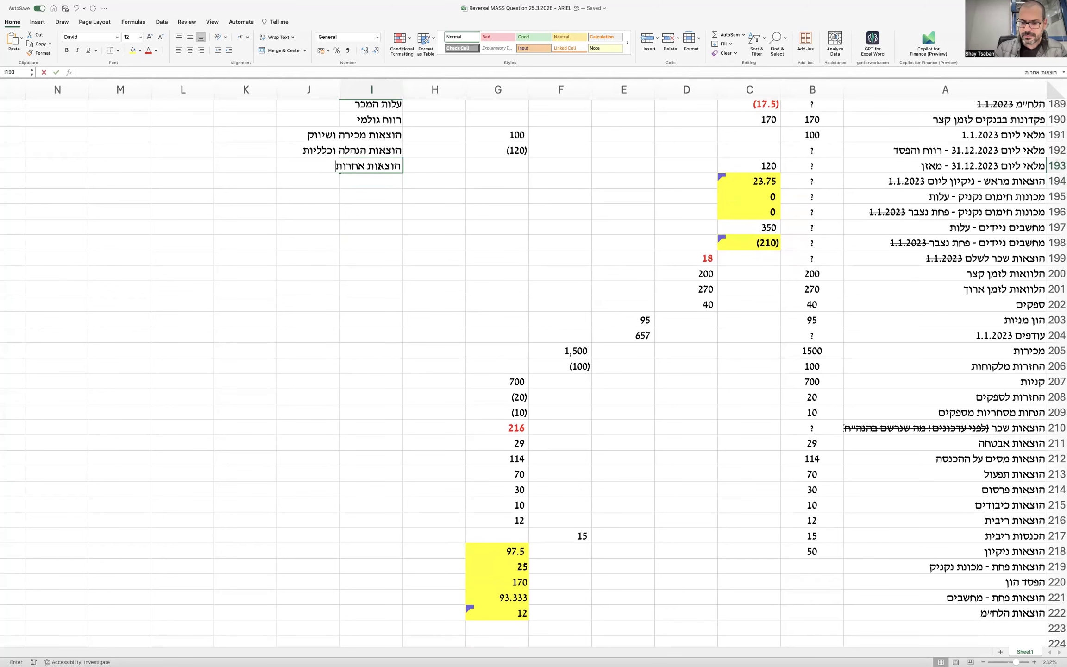
{"action": "key", "text": "Return"}
{"action": "scroll", "coordinate": [362, 181], "scroll_direction": "up", "scroll_amount": 3}
{"action": "type", "text": "רווח תפעולי"}
{"action": "key", "text": "Return"}
Enter the labels "הכנסות מימון", "הוצאות מימון" and "רווח לפני מסים על ההכנסה" in I195 to I197
{"action": "scroll", "coordinate": [359, 204], "scroll_direction": "up", "scroll_amount": 1}
{"action": "type", "text": "הכנסות מימון"}
{"action": "key", "text": "Return"}
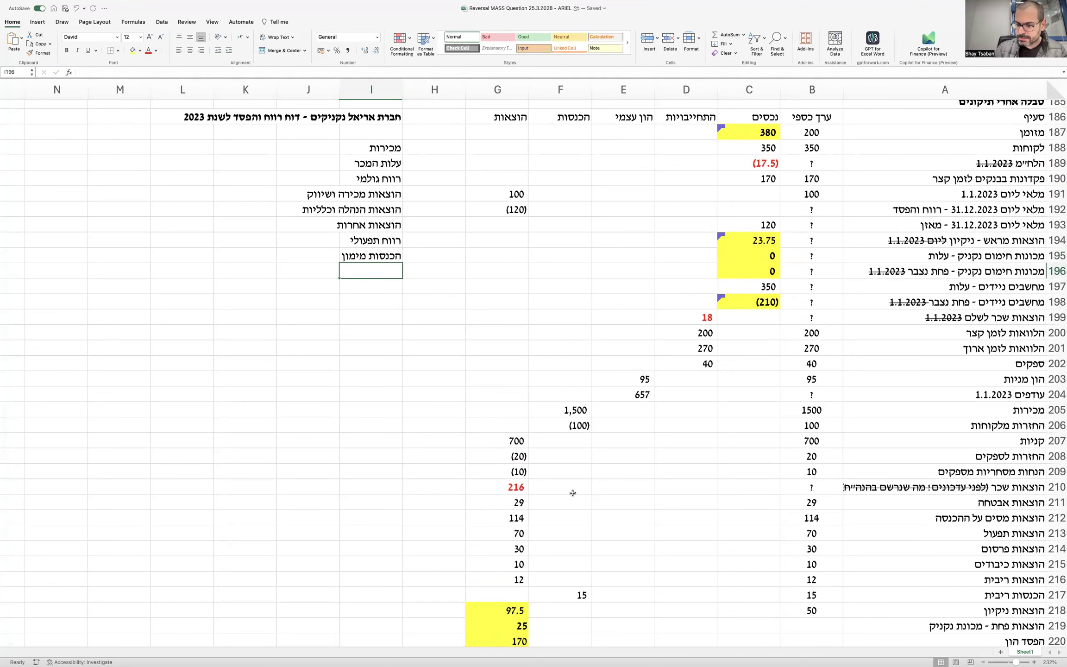
{"action": "type", "text": "הוצאות מימון"}
{"action": "key", "text": "Return"}
{"action": "type", "text": "רווח "}
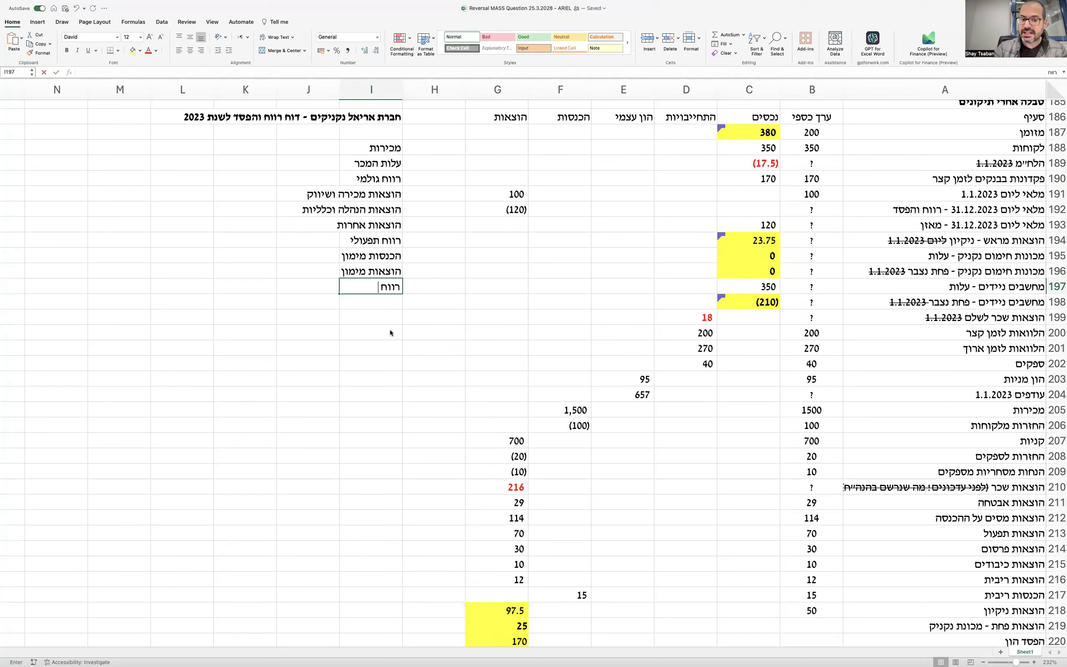
{"action": "type", "text": "לפני מסים על ההכנסה"}
{"action": "key", "text": "Return"}
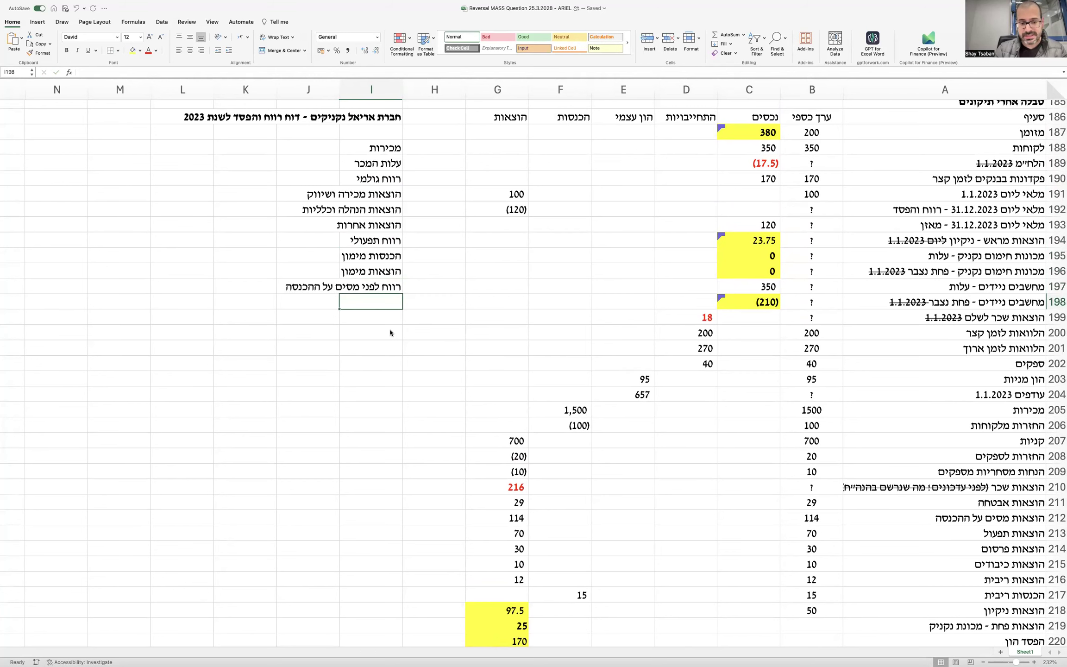
Finish the income statement labels with "מסים על ההכנסה" in I198 and "רווח נקי" in I199
{"action": "type", "text": "מסים על ההכנסה"}
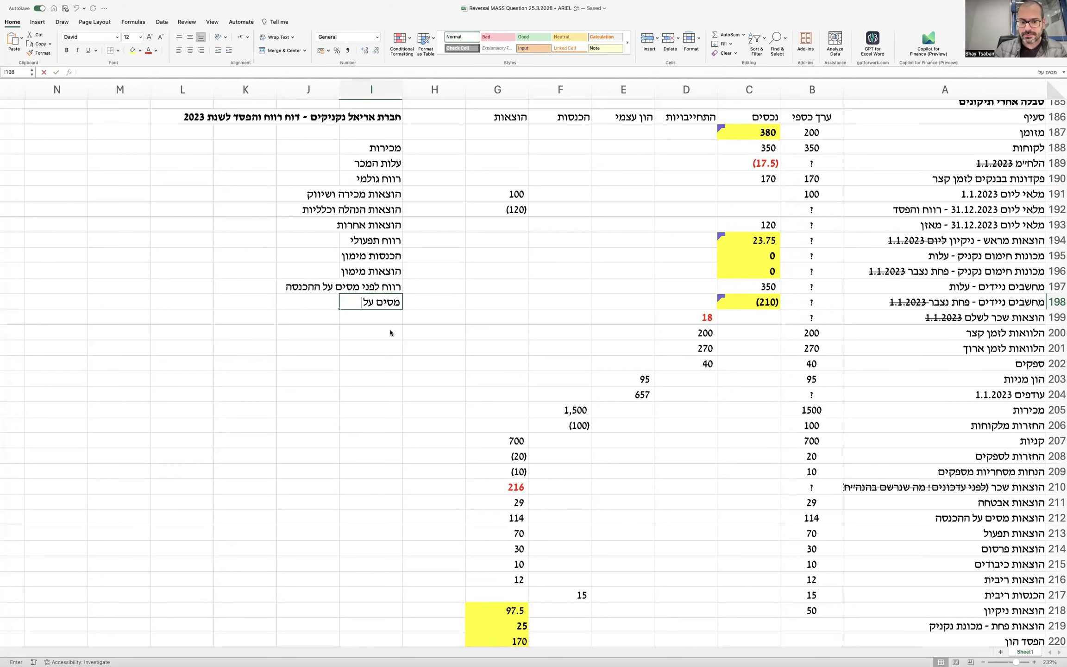
{"action": "key", "text": "Return"}
{"action": "type", "text": "רווח נקי"}
{"action": "key", "text": "Return"}
{"action": "left_click", "coordinate": [246, 209]}
{"action": "left_click", "coordinate": [237, 178]}
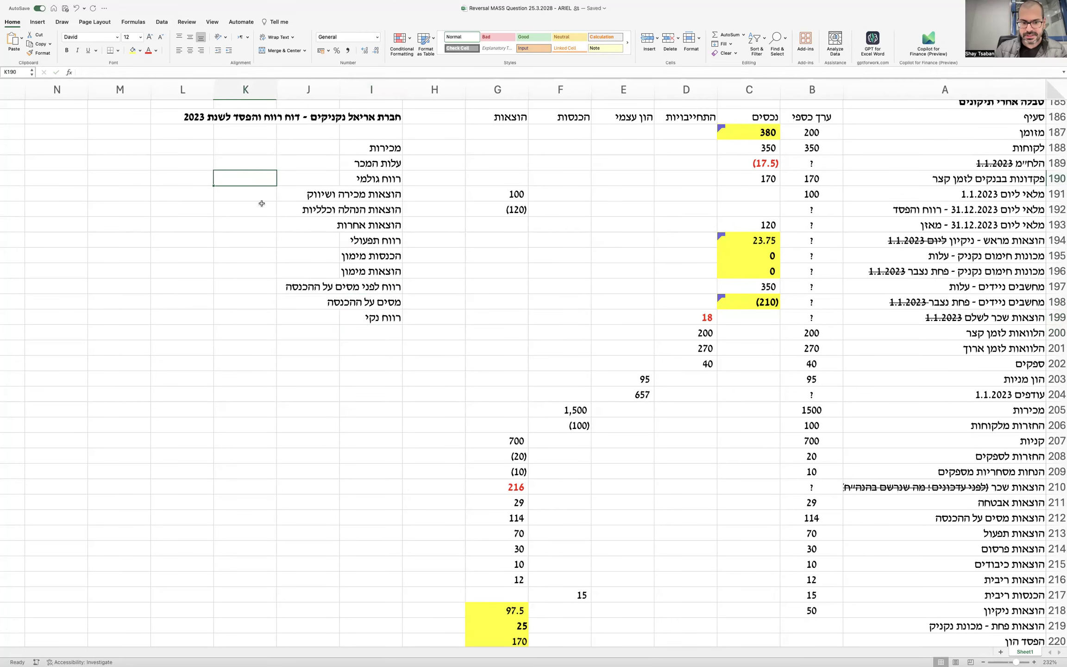
{"action": "left_click", "coordinate": [247, 228], "text": "super"}
{"action": "left_click", "coordinate": [249, 184]}
{"action": "left_click", "coordinate": [245, 239], "text": "super"}
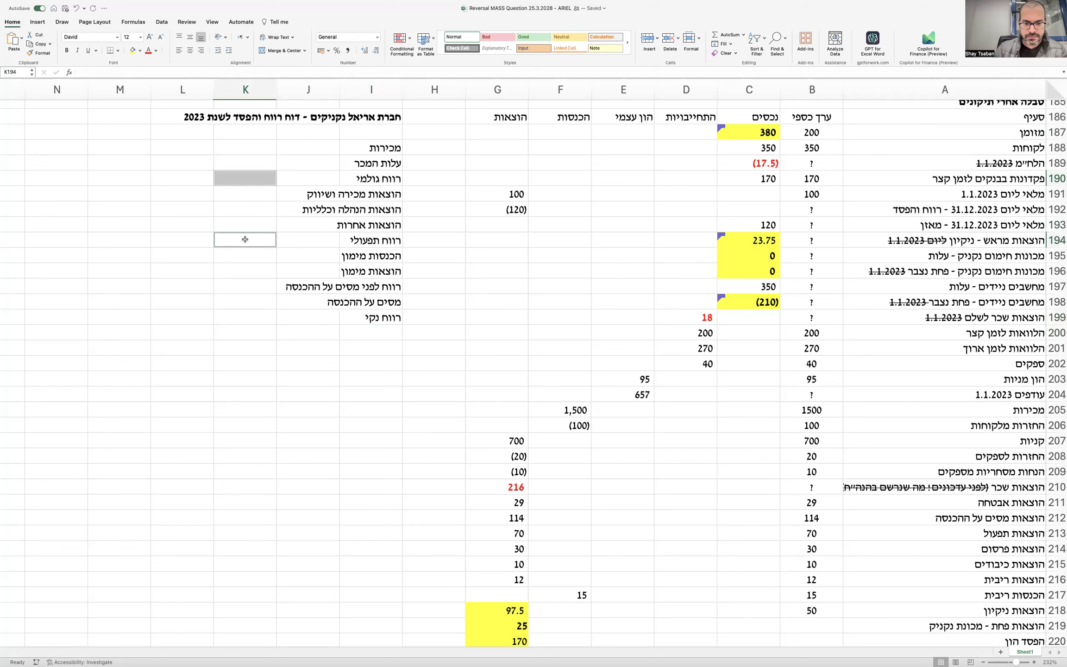
{"action": "left_click", "coordinate": [251, 288], "text": "super"}
{"action": "left_click", "coordinate": [250, 319], "text": "super"}
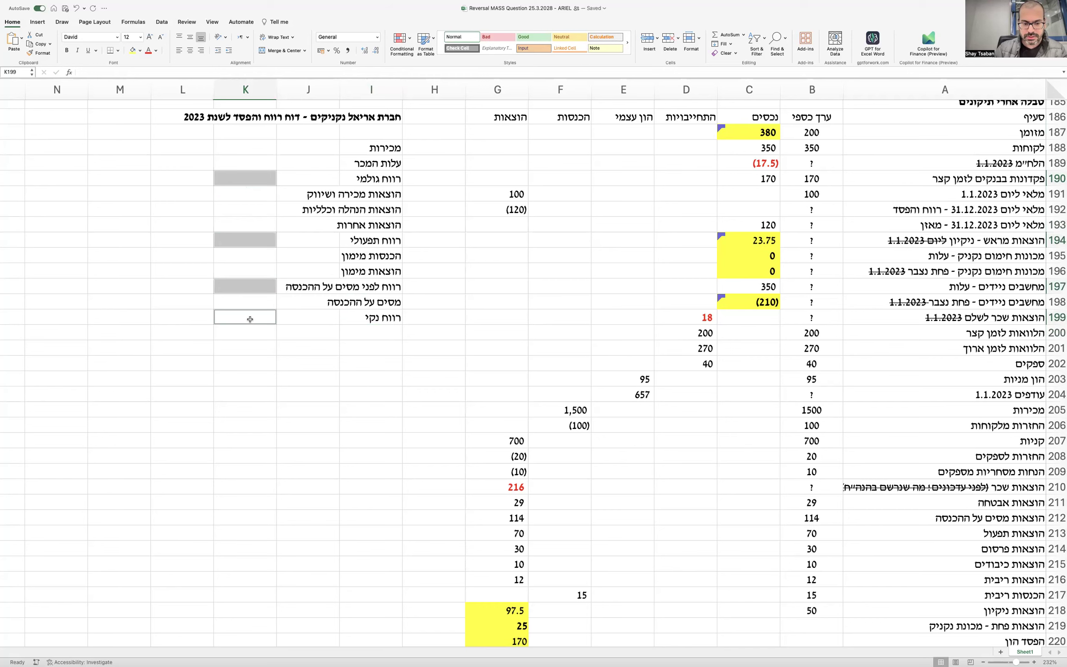
{"action": "right_click", "coordinate": [250, 322]}
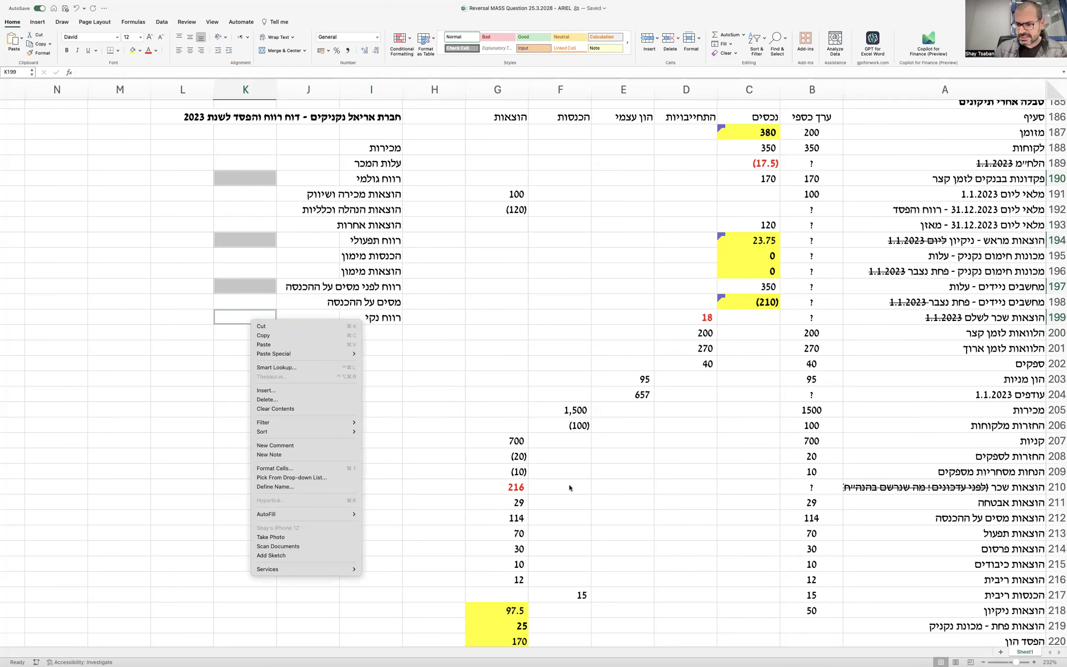
{"action": "left_click", "coordinate": [674, 476]}
{"action": "scroll", "coordinate": [834, 526], "scroll_direction": "down", "scroll_amount": 5}
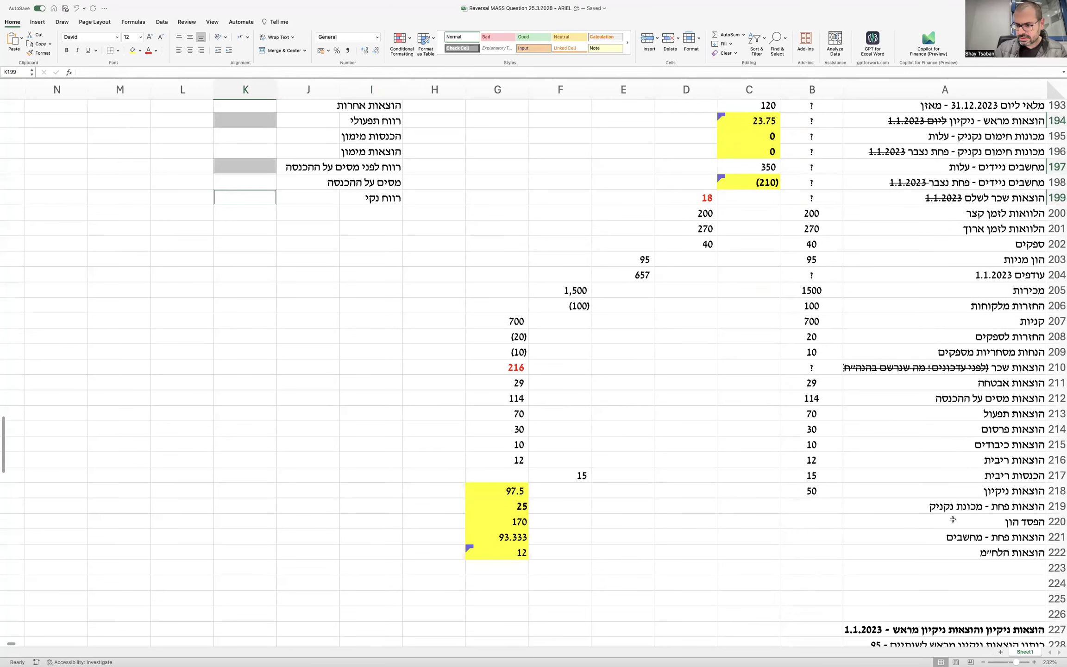
{"action": "scroll", "coordinate": [953, 520], "scroll_direction": "up", "scroll_amount": 4}
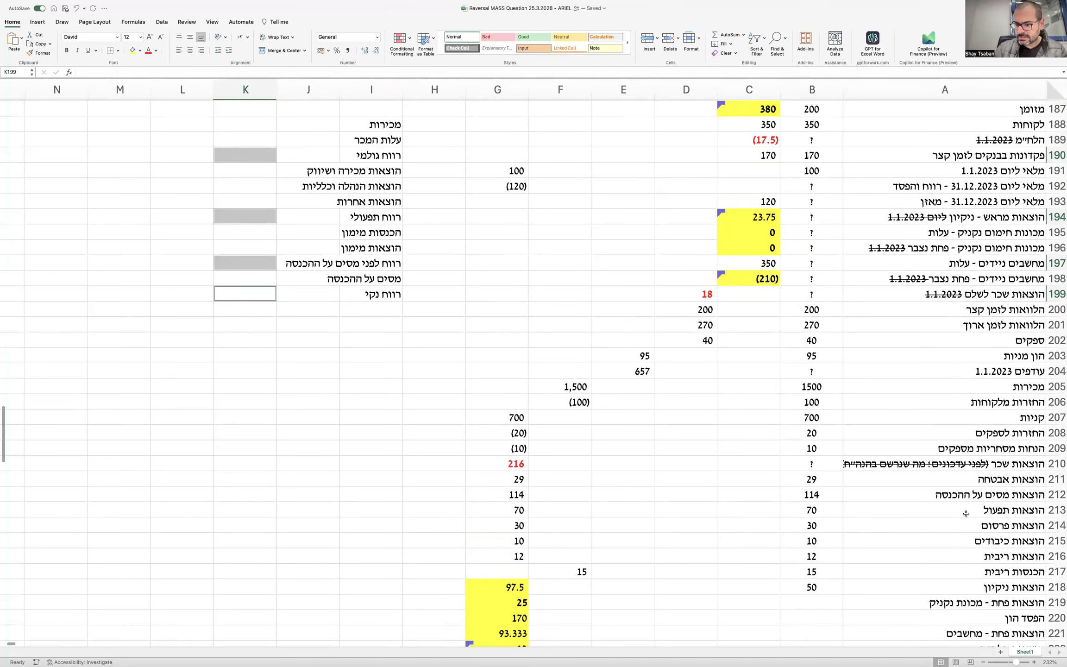
{"action": "left_click", "coordinate": [1057, 495]}
{"action": "scroll", "coordinate": [307, 339], "scroll_direction": "up", "scroll_amount": 3}
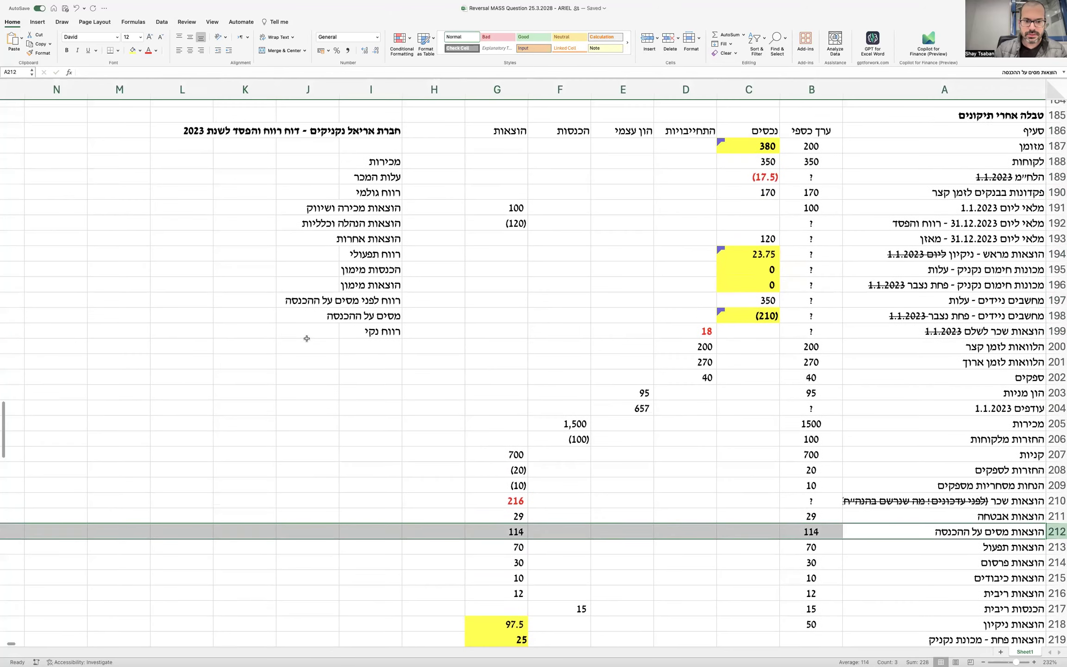
Apply thin solid top and bottom borders to the profit subtotal cells K190, K194, K197 and K199
{"action": "left_click", "coordinate": [253, 192]}
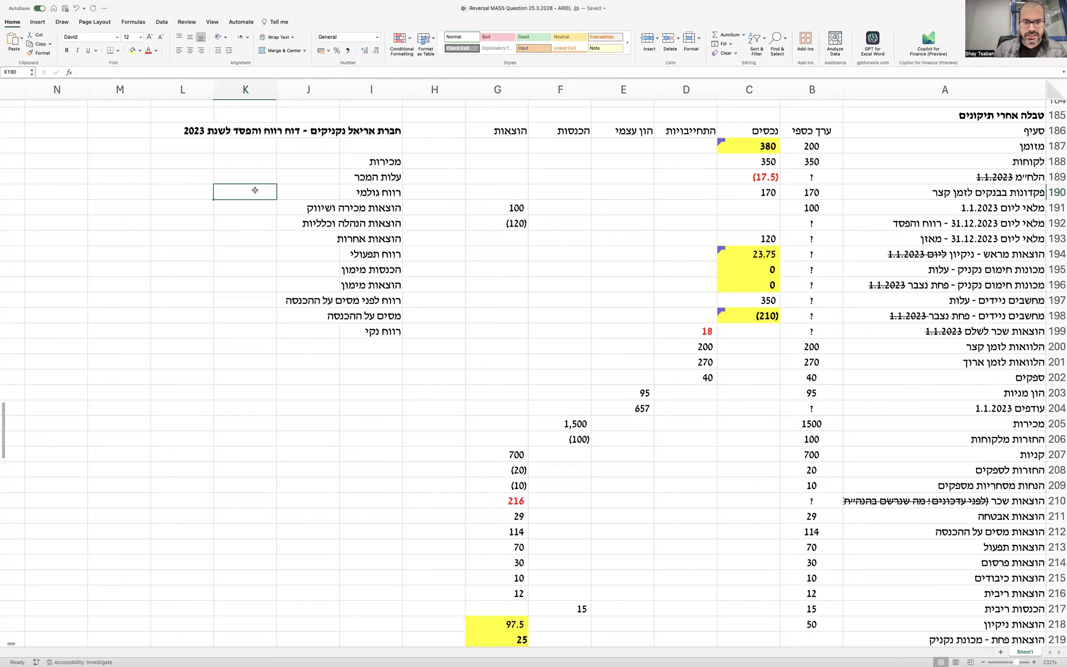
{"action": "left_click", "coordinate": [257, 253], "text": "super"}
{"action": "left_click", "coordinate": [250, 301], "text": "super"}
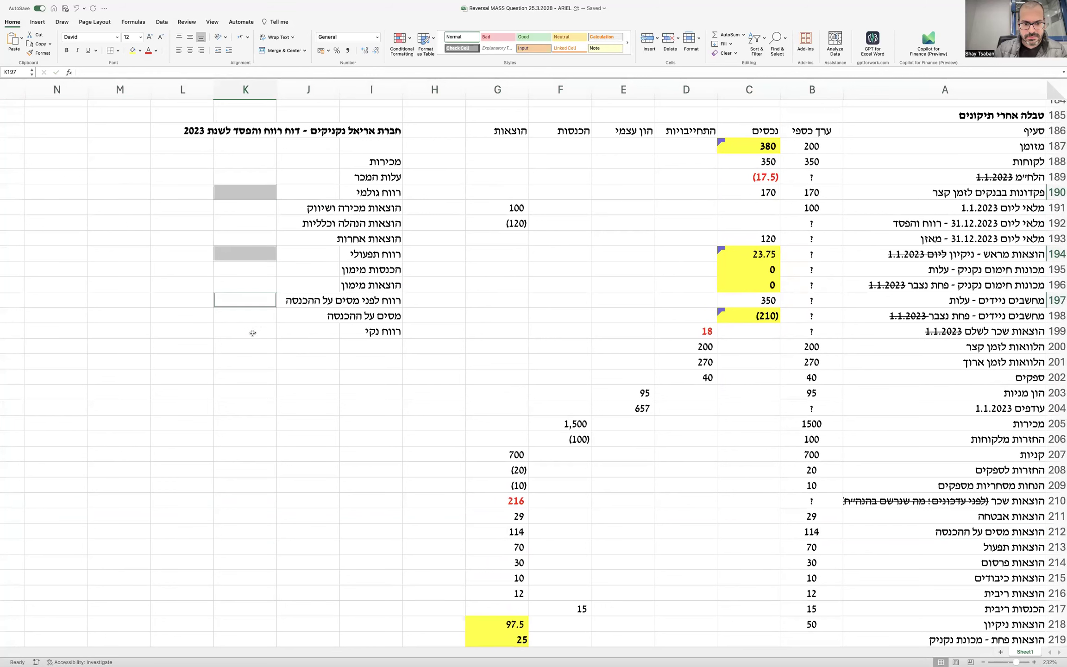
{"action": "left_click", "coordinate": [252, 332], "text": "super"}
{"action": "right_click", "coordinate": [252, 332]}
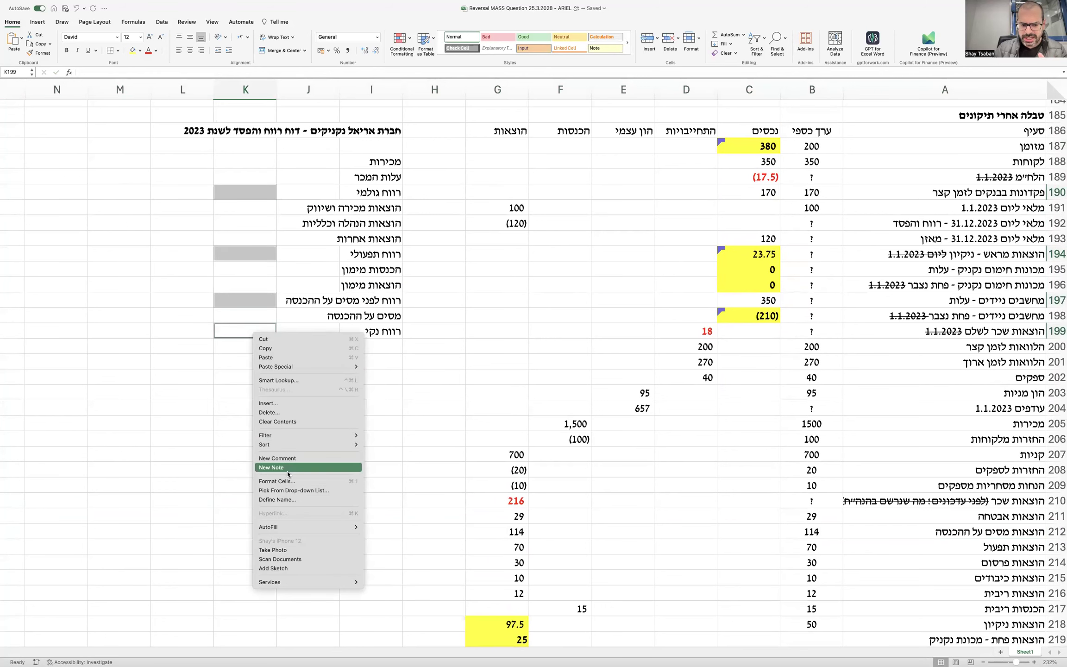
{"action": "left_click", "coordinate": [277, 482]}
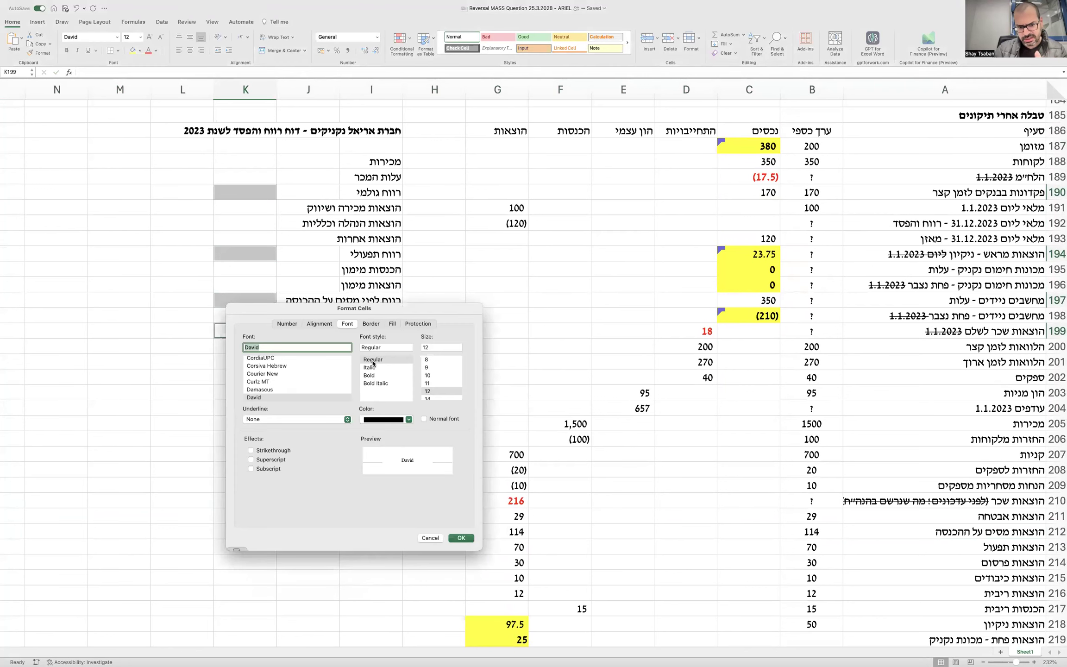
{"action": "left_click", "coordinate": [373, 325]}
{"action": "left_click", "coordinate": [395, 405]}
{"action": "left_click", "coordinate": [266, 407]}
{"action": "left_click", "coordinate": [409, 448]}
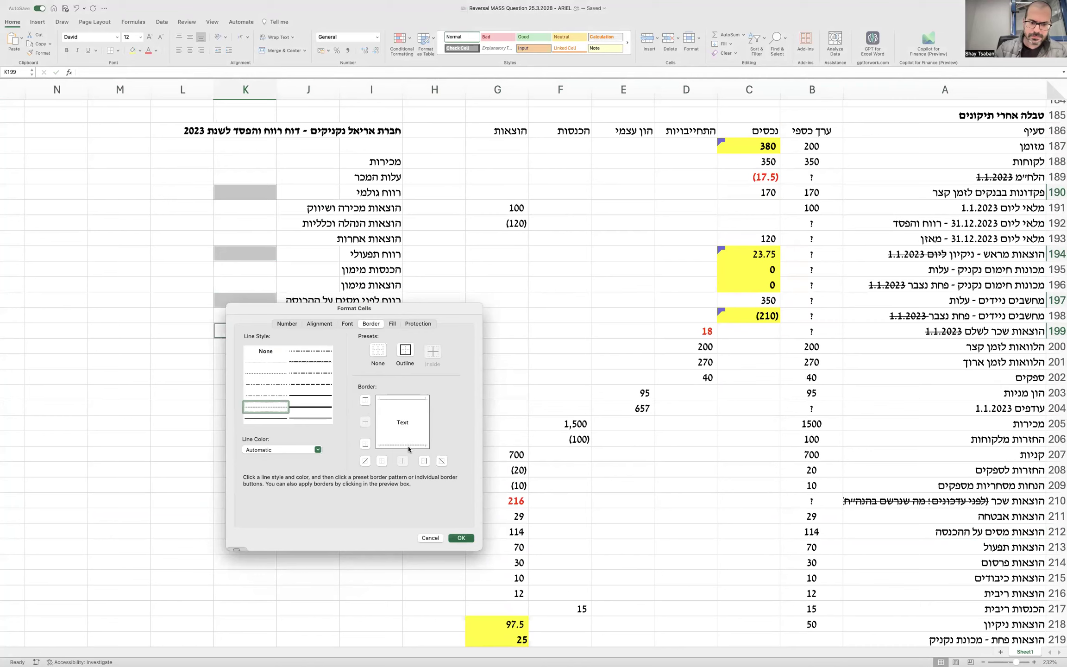
{"action": "left_click", "coordinate": [461, 537]}
{"action": "left_click", "coordinate": [403, 405]}
Calculate net sales in K188 with the formula =F205+F206
{"action": "left_click", "coordinate": [251, 161]}
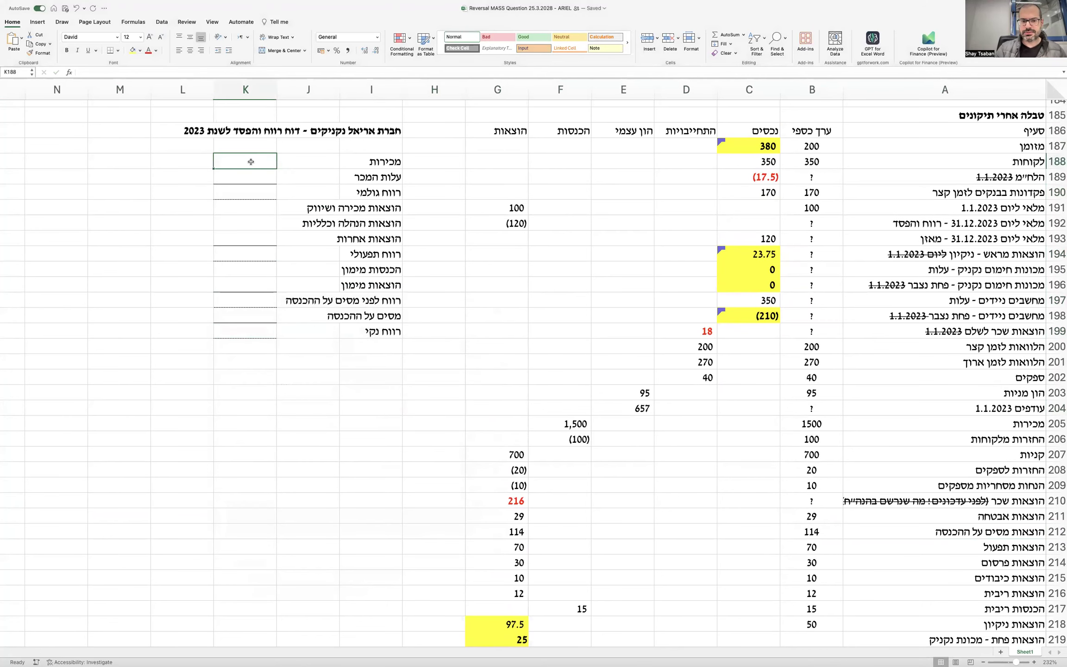
{"action": "type", "text": "="}
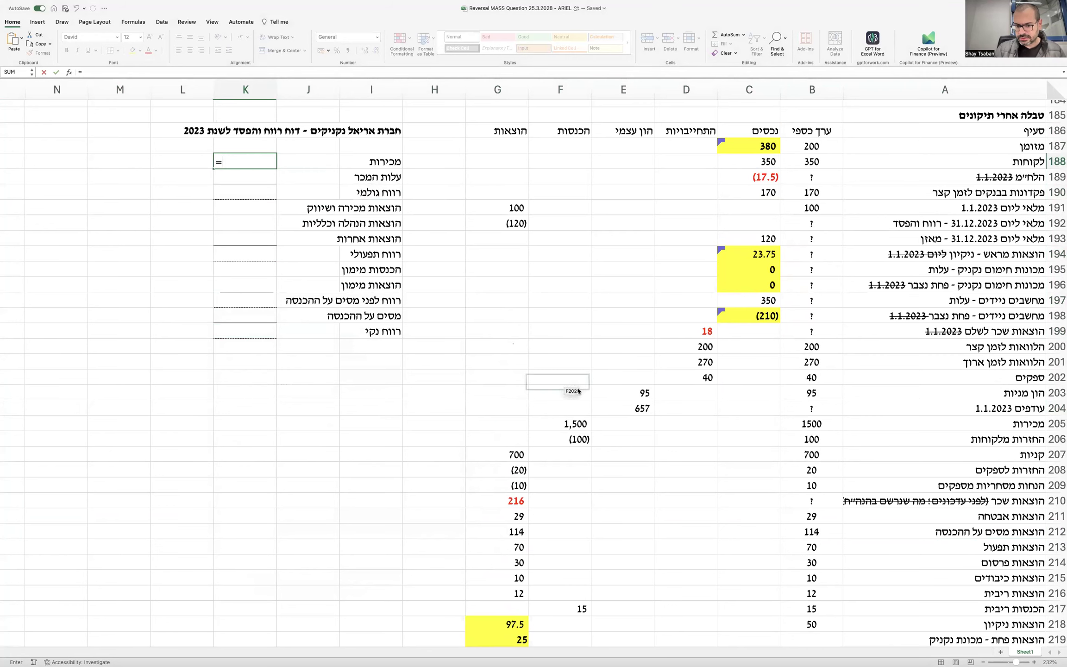
{"action": "left_click", "coordinate": [582, 423]}
{"action": "type", "text": "+"}
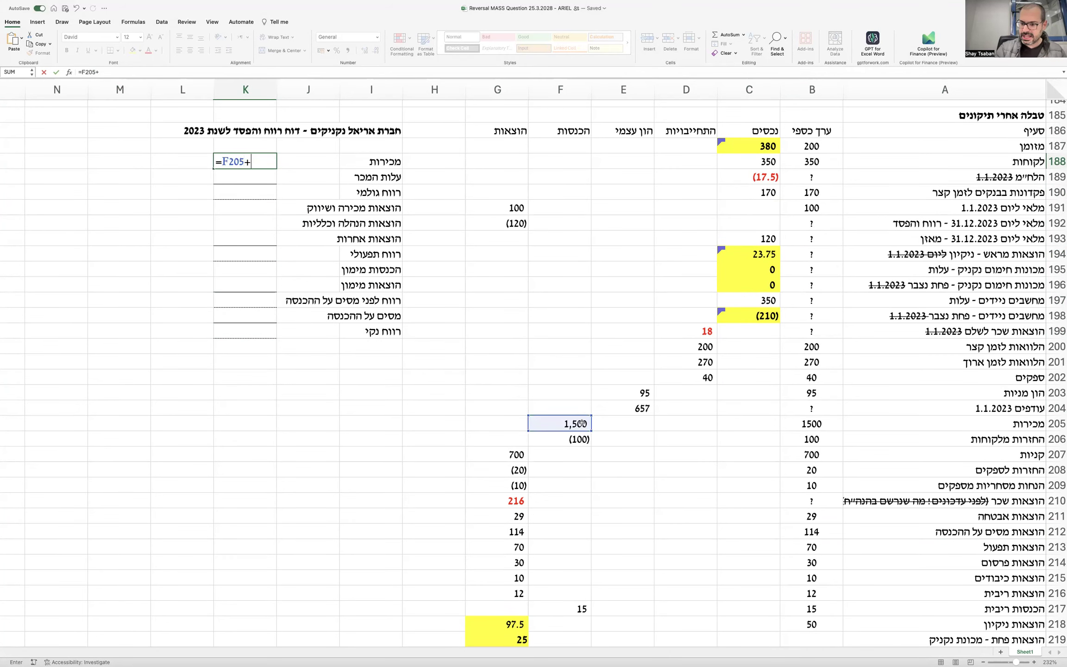
{"action": "left_click", "coordinate": [577, 439]}
{"action": "scroll", "coordinate": [619, 473], "scroll_direction": "down", "scroll_amount": 3}
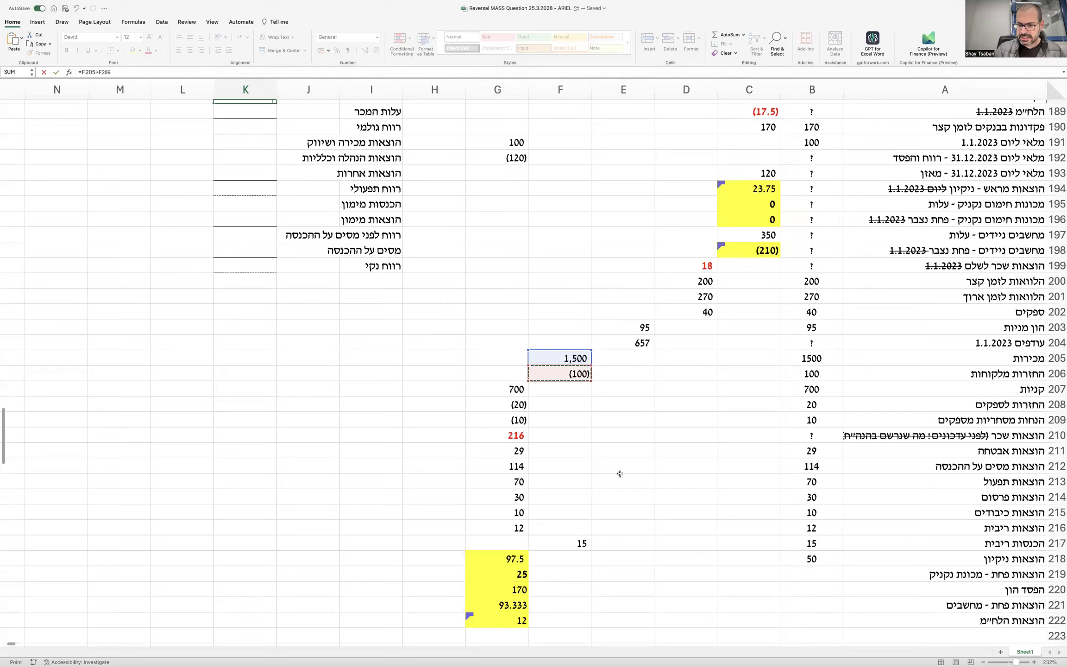
{"action": "scroll", "coordinate": [620, 474], "scroll_direction": "up", "scroll_amount": 3}
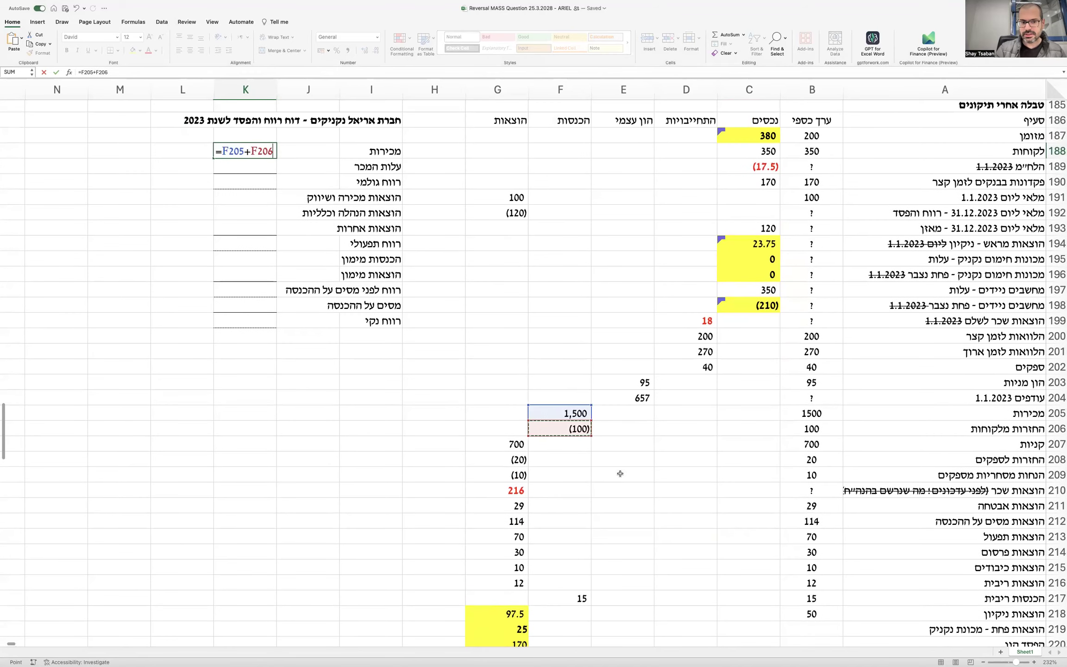
{"action": "key", "text": "Return"}
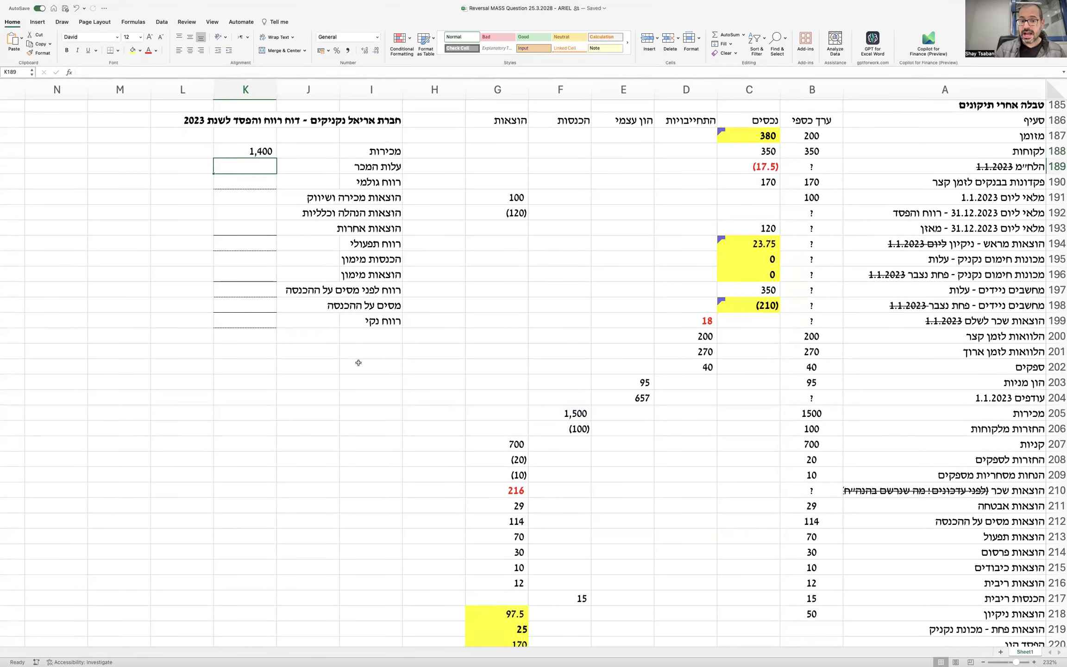
Calculate cost of sales in K189 with the formula =-(G191+G207+G208+G192+G209)
{"action": "type", "text": "=-("}
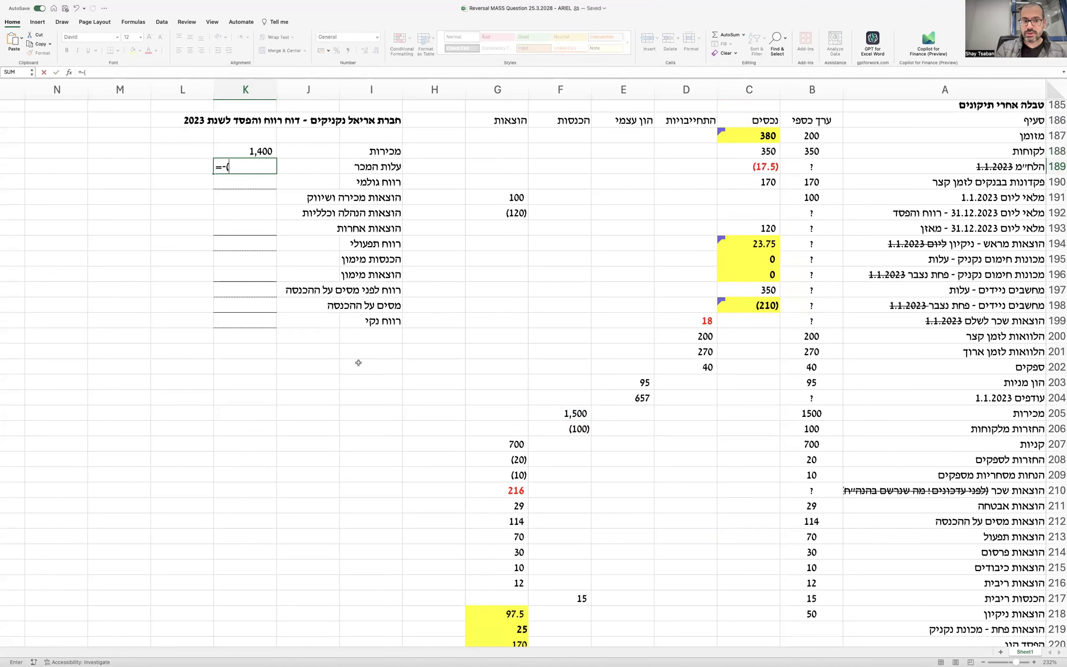
{"action": "left_click", "coordinate": [507, 198]}
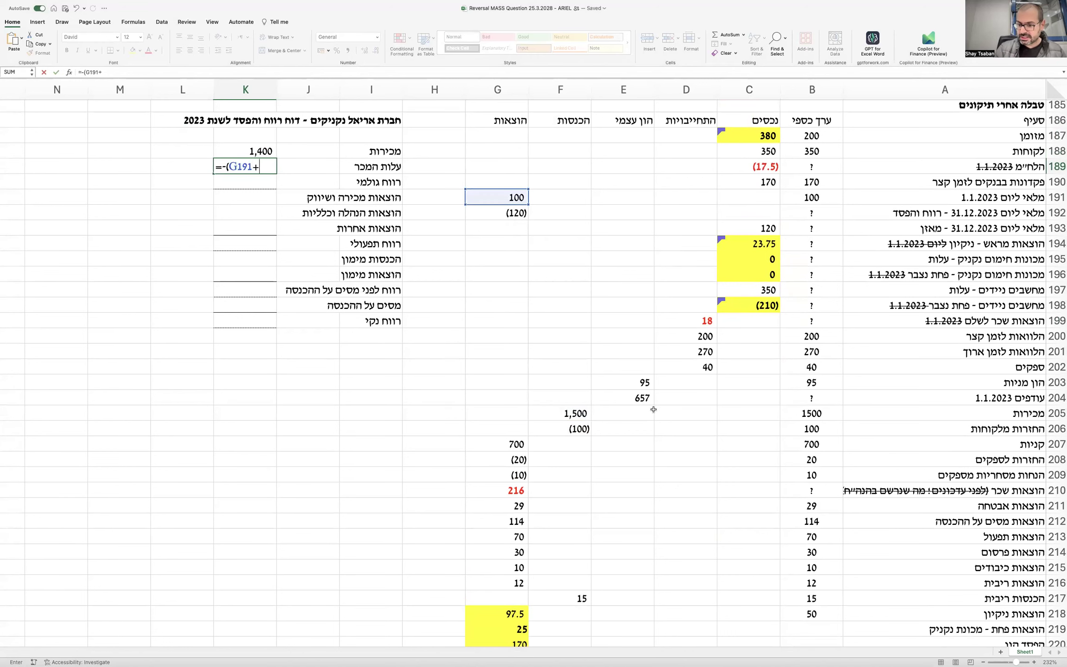
{"action": "type", "text": "+"}
{"action": "left_click", "coordinate": [508, 441]}
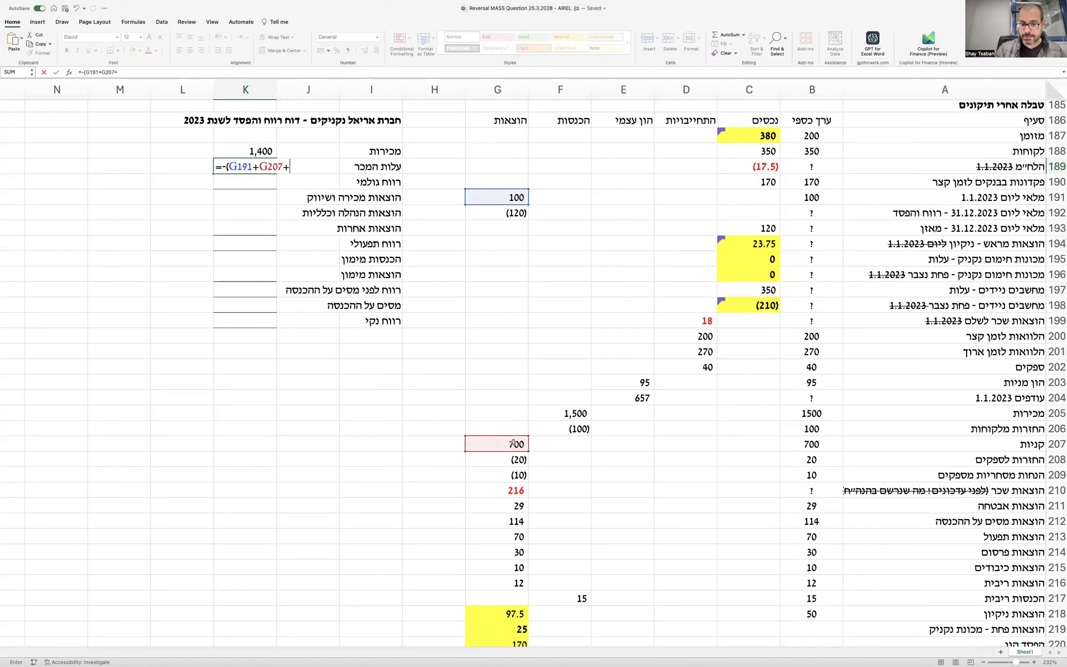
{"action": "left_click", "coordinate": [503, 459]}
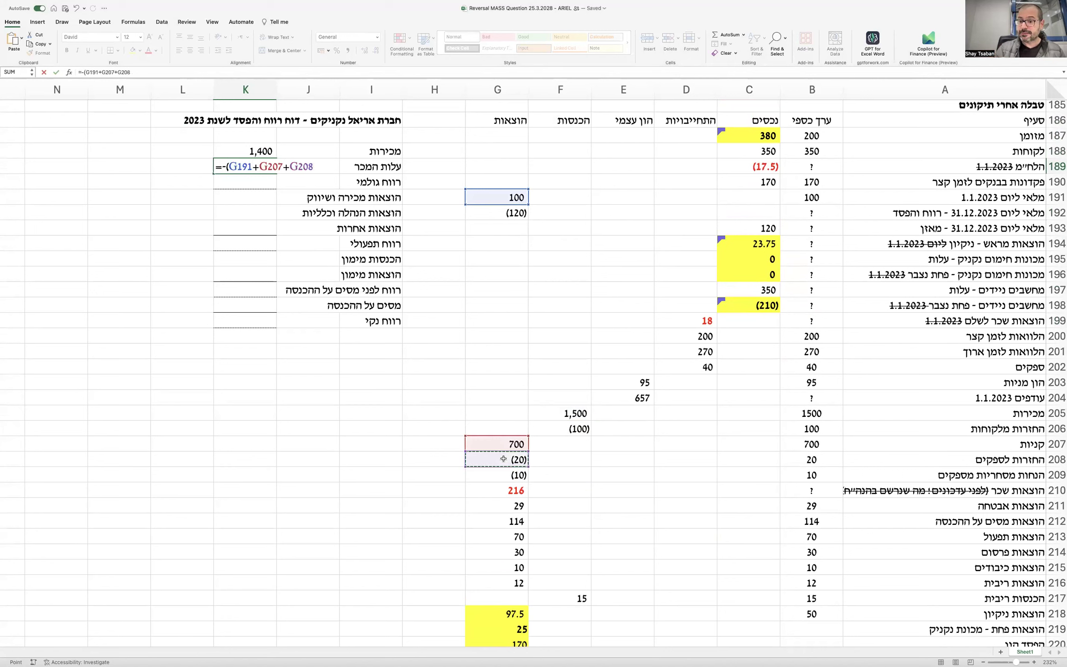
{"action": "type", "text": "+"}
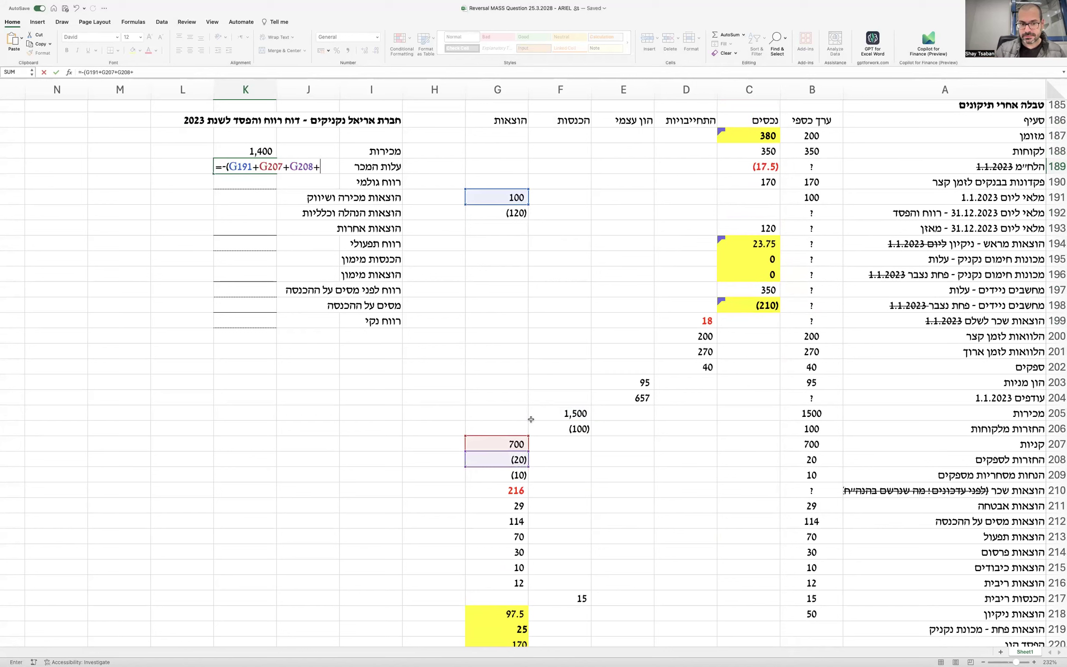
{"action": "left_click", "coordinate": [507, 215]}
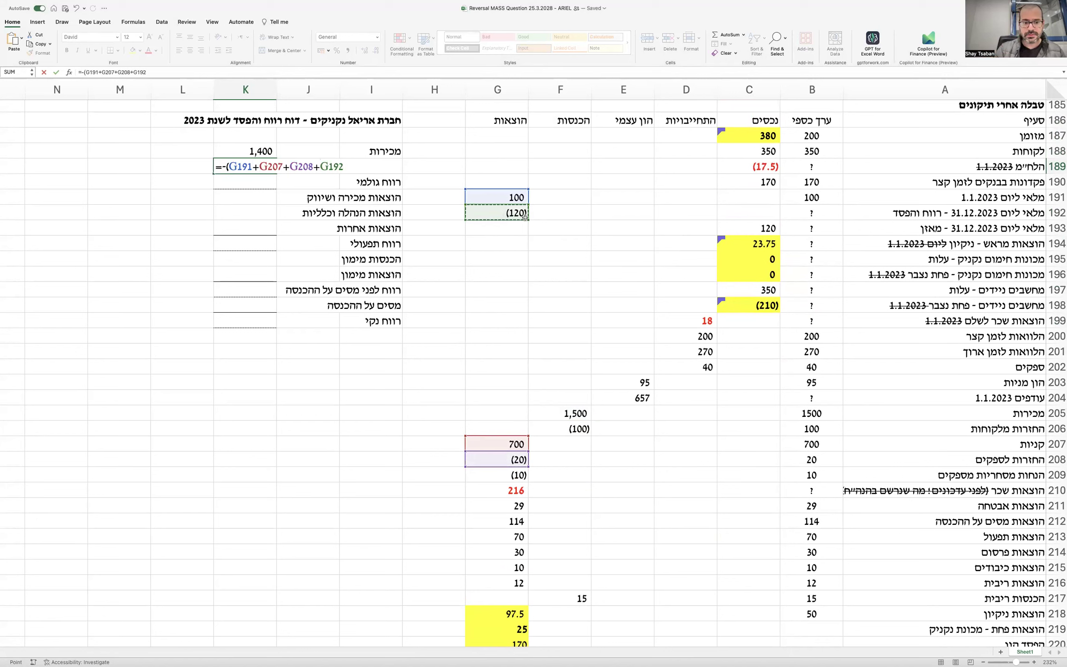
{"action": "type", "text": ")"}
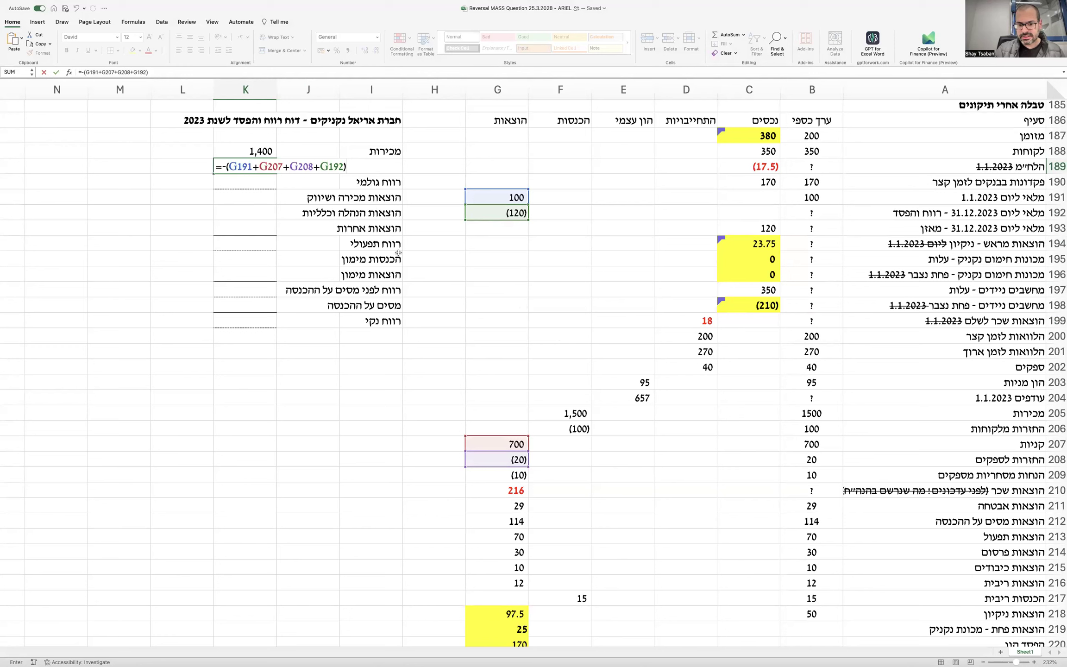
{"action": "left_click", "coordinate": [345, 167]}
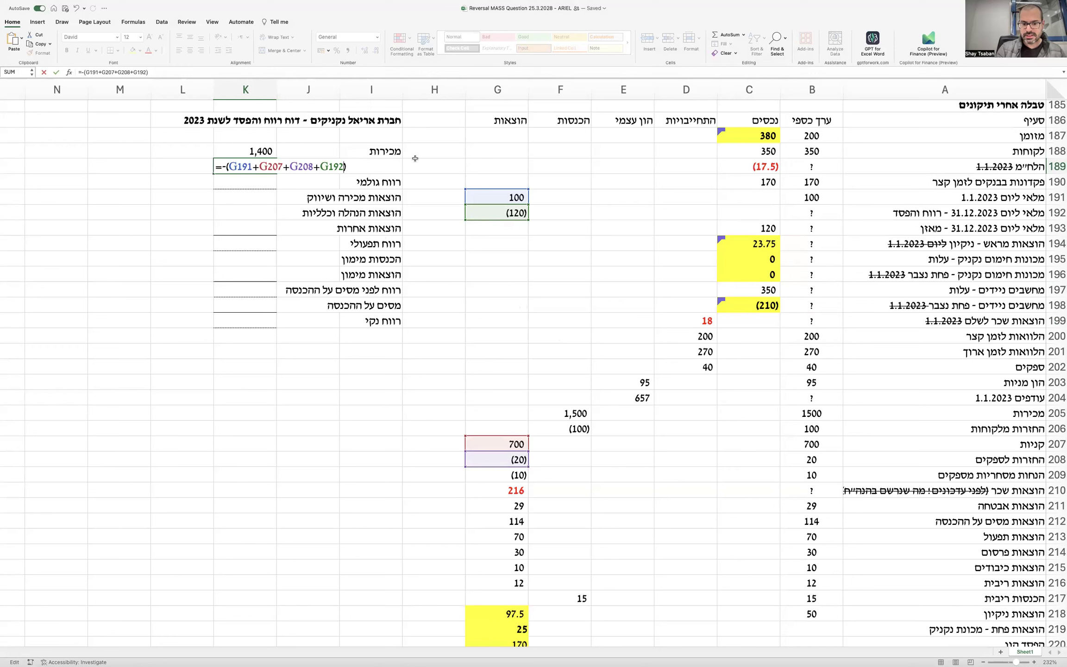
{"action": "left_click", "coordinate": [523, 476]}
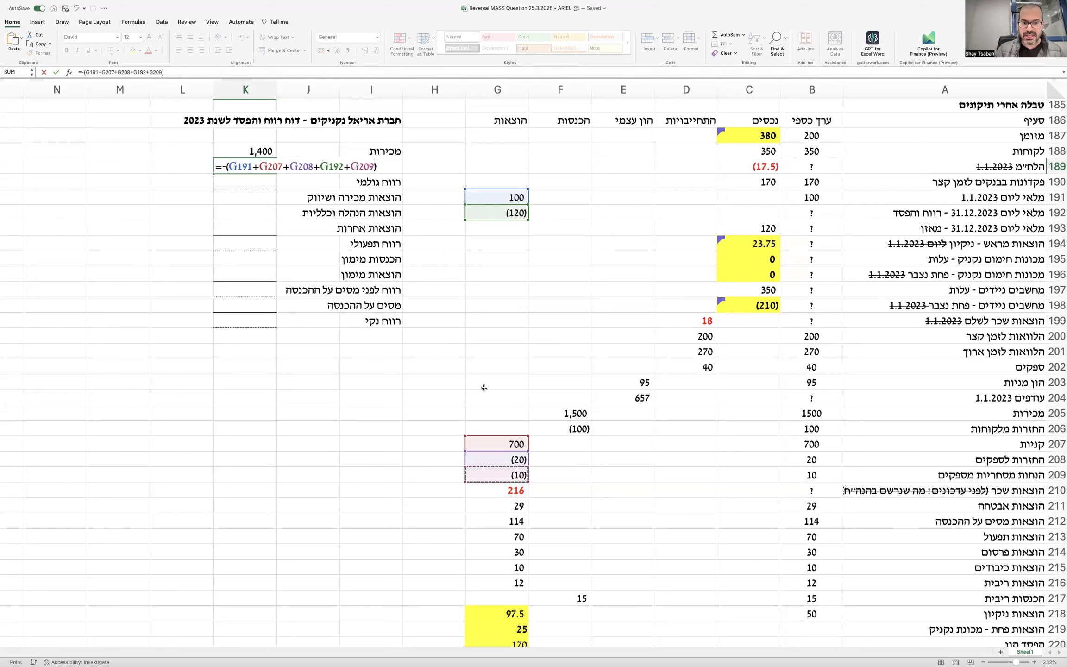
{"action": "key", "text": "Return"}
Try to calculate gross profit in K190 with the formula =K188-K189
{"action": "type", "text": "="}
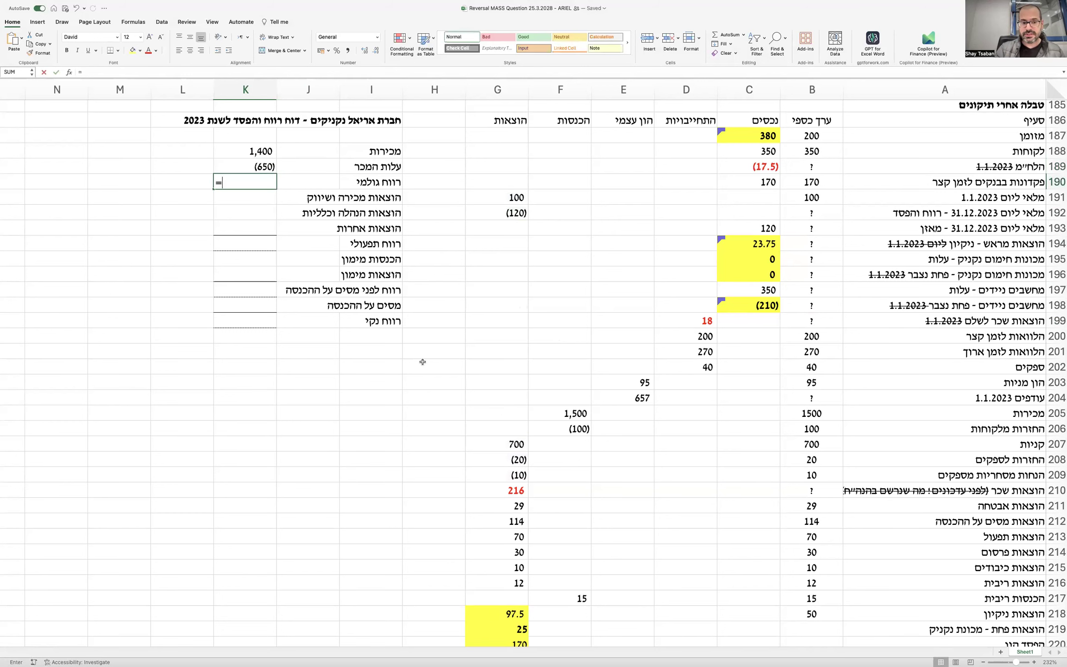
{"action": "key", "text": "Up"}
{"action": "key", "text": "Up"}
{"action": "type", "text": "-"}
{"action": "key", "text": "Up"}
{"action": "key", "text": "Return"}
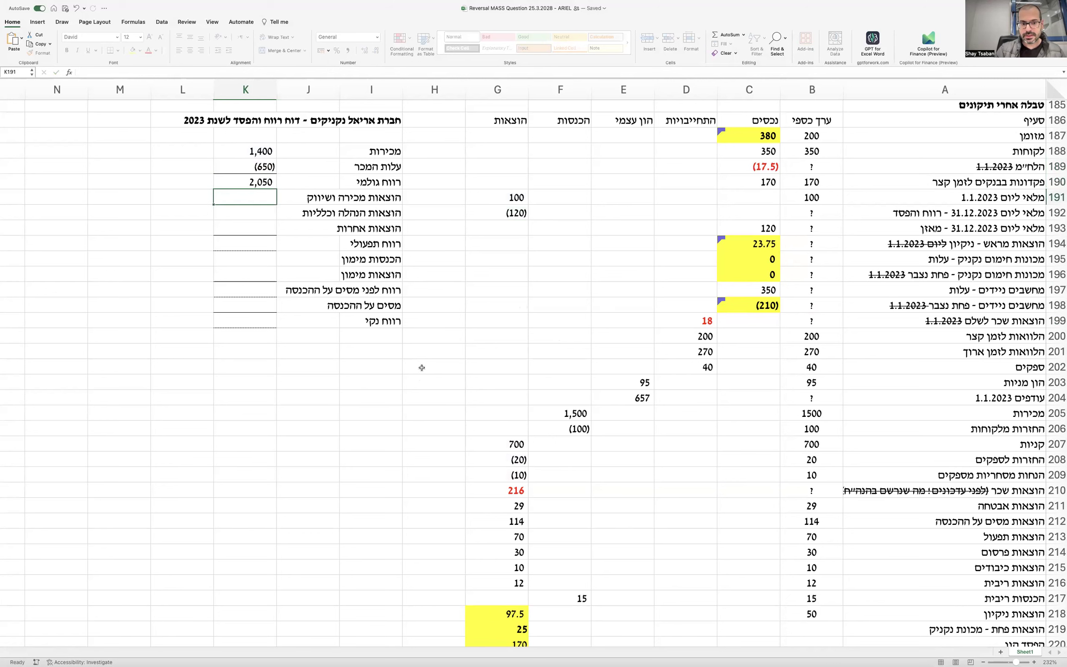
Calculate gross profit in K190 with the formula =K188+K189
{"action": "left_click", "coordinate": [272, 182]}
{"action": "type", "text": "="}
{"action": "key", "text": "Up"}
{"action": "key", "text": "Up"}
{"action": "type", "text": "+"}
{"action": "key", "text": "Up"}
{"action": "key", "text": "Return"}
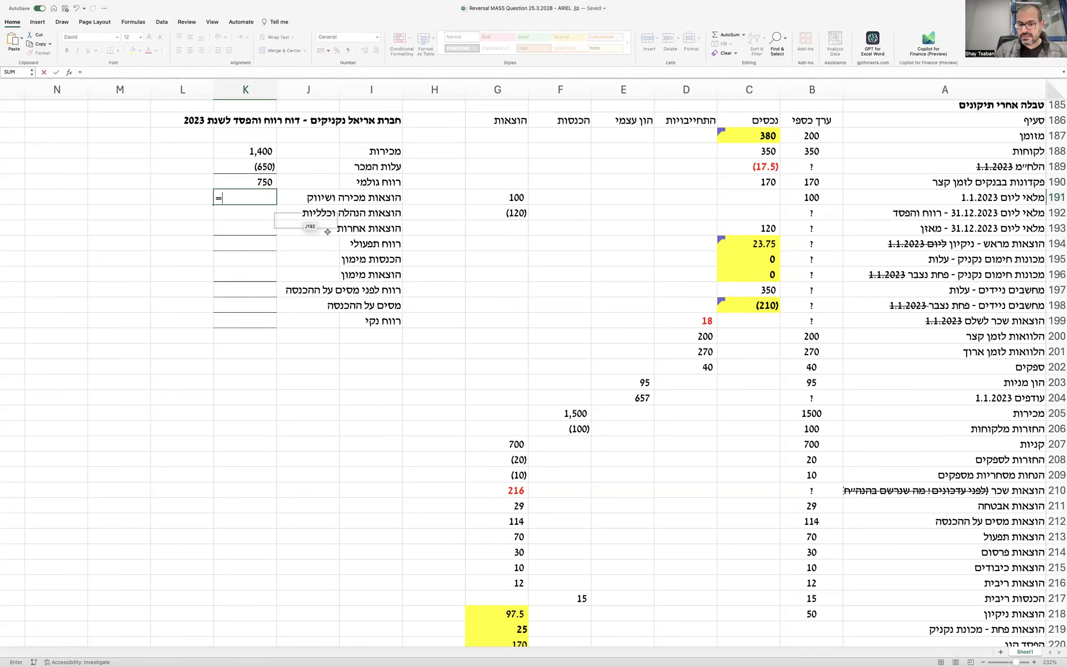
Link selling and marketing expenses in K191 to the advertising expense with the formula =-G214
{"action": "scroll", "coordinate": [418, 306], "scroll_direction": "down", "scroll_amount": 2}
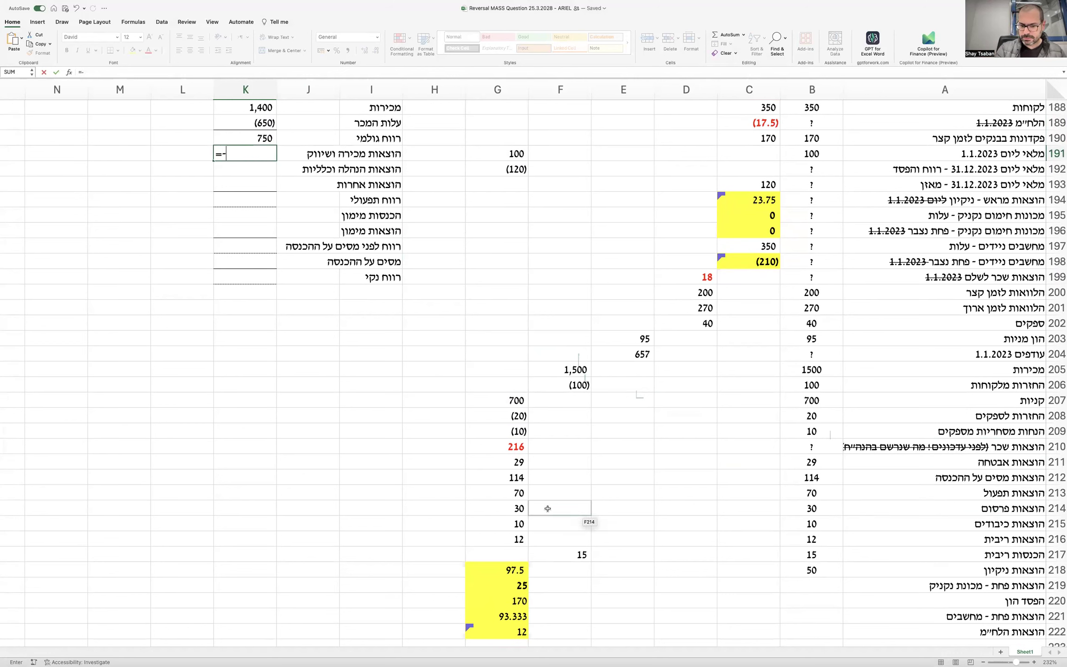
{"action": "left_click", "coordinate": [520, 509]}
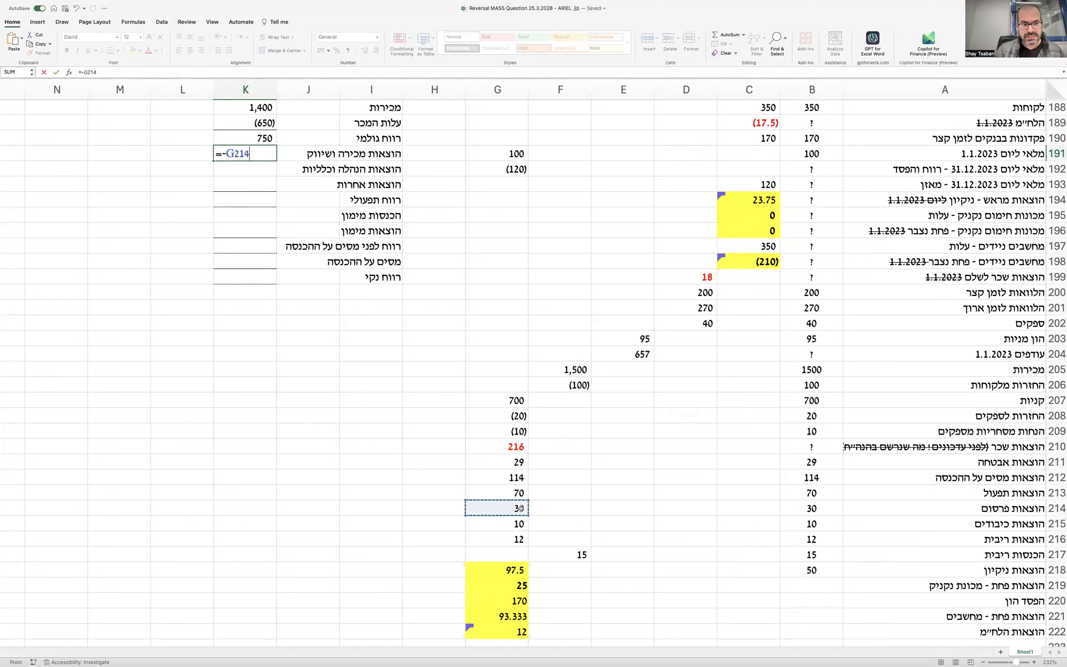
{"action": "key", "text": "Return"}
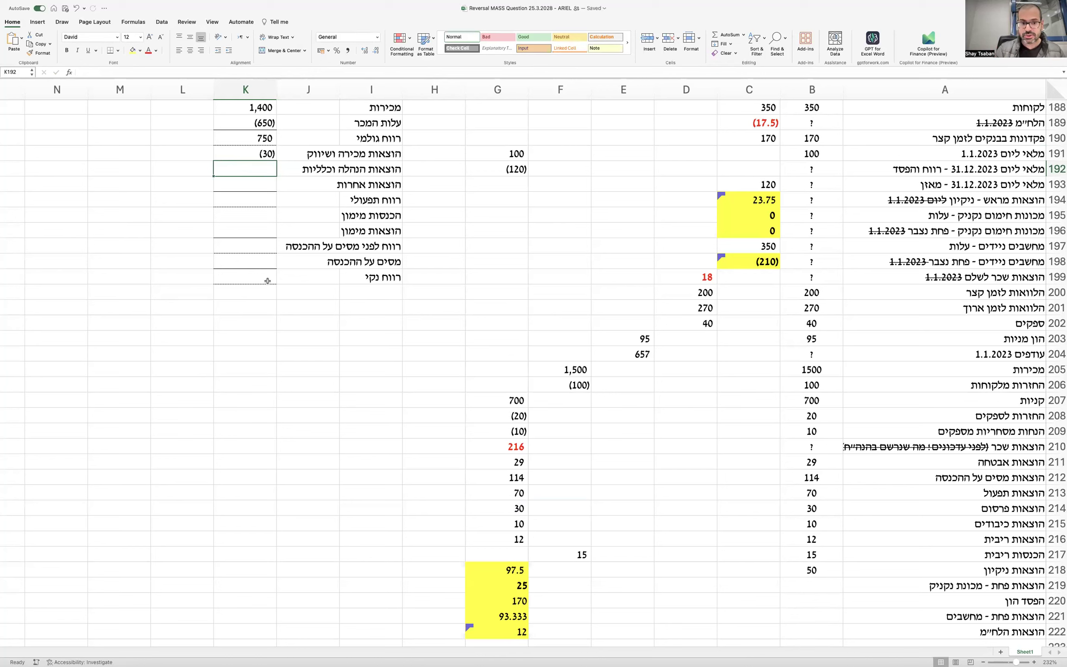
Begin the general and administrative expenses formula in K192 as a negated sum of G210, G211 and G213
{"action": "type", "text": "=-("}
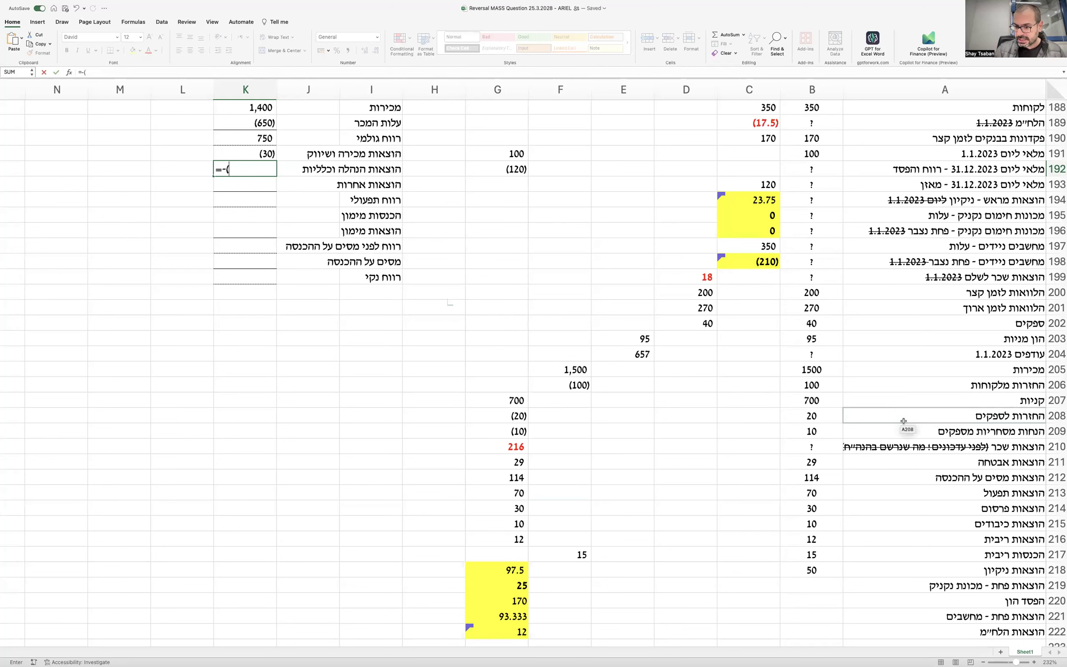
{"action": "left_click", "coordinate": [517, 447]}
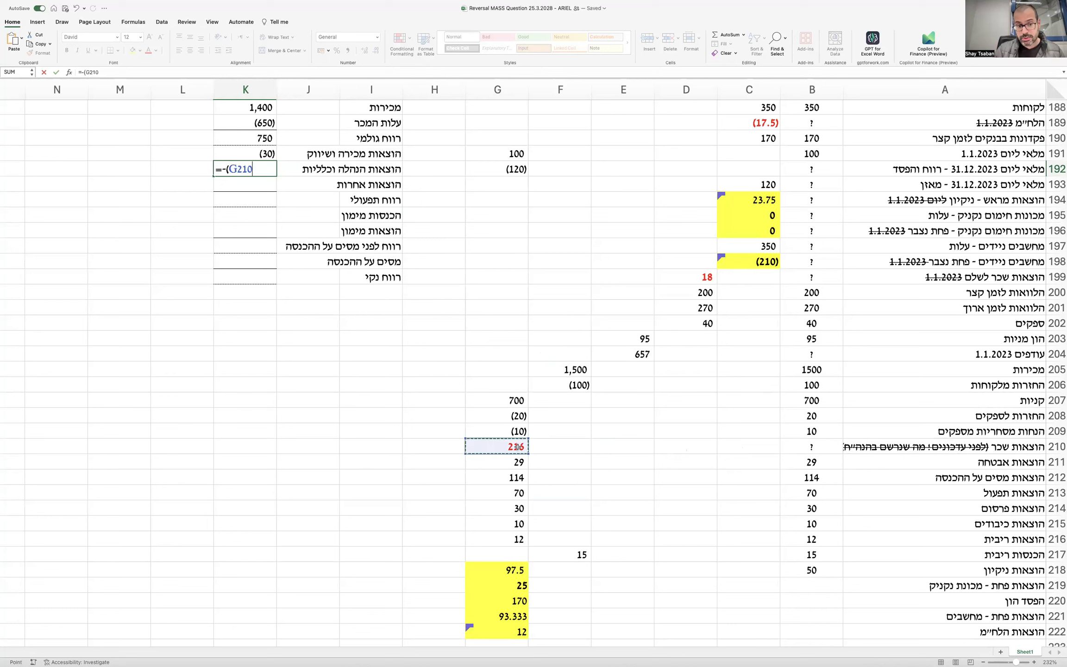
{"action": "type", "text": "+"}
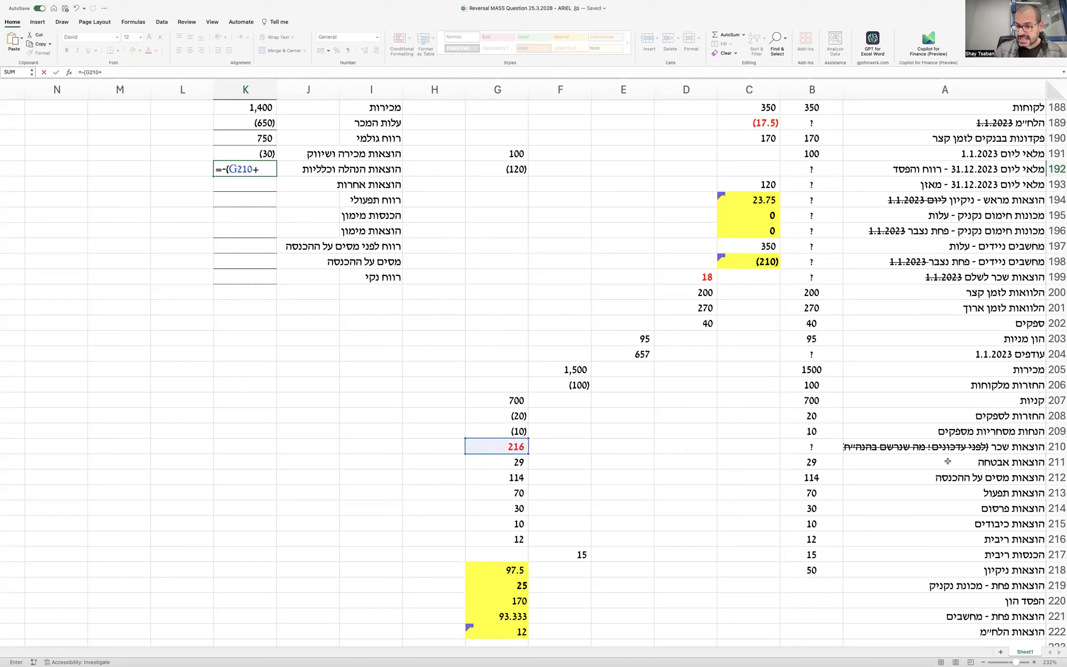
{"action": "left_click", "coordinate": [519, 462]}
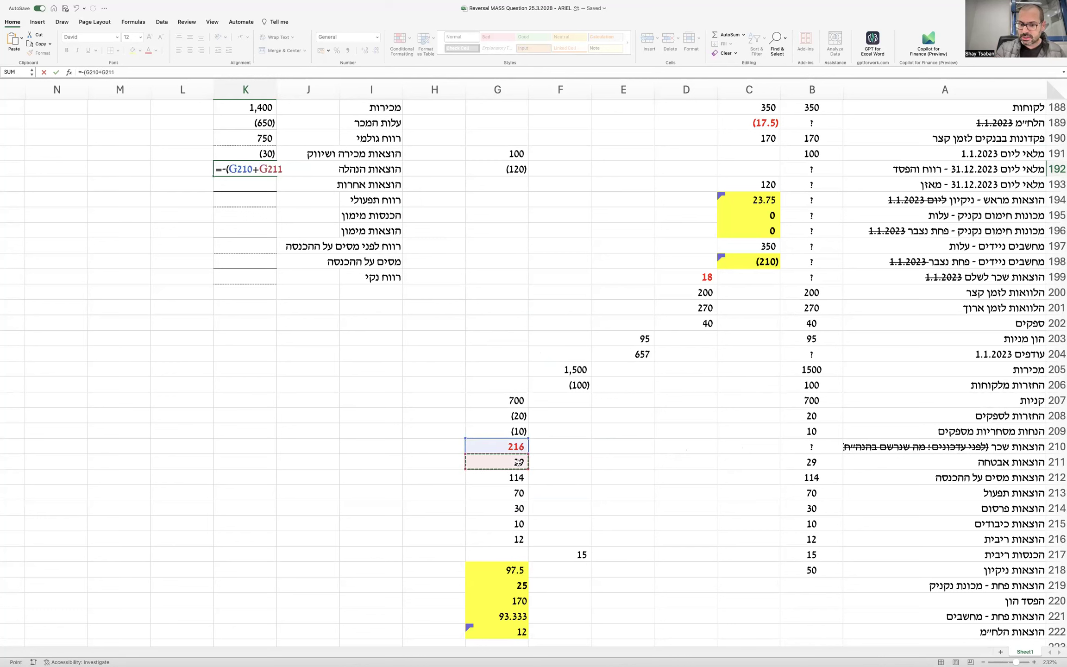
{"action": "type", "text": "+"}
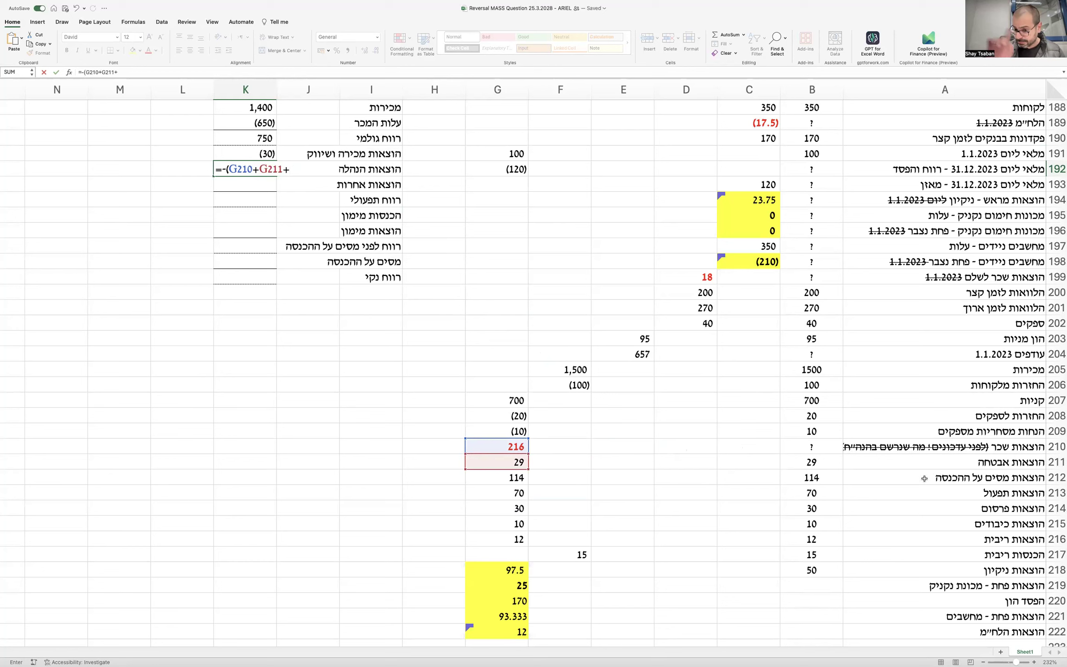
{"action": "left_click", "coordinate": [491, 494]}
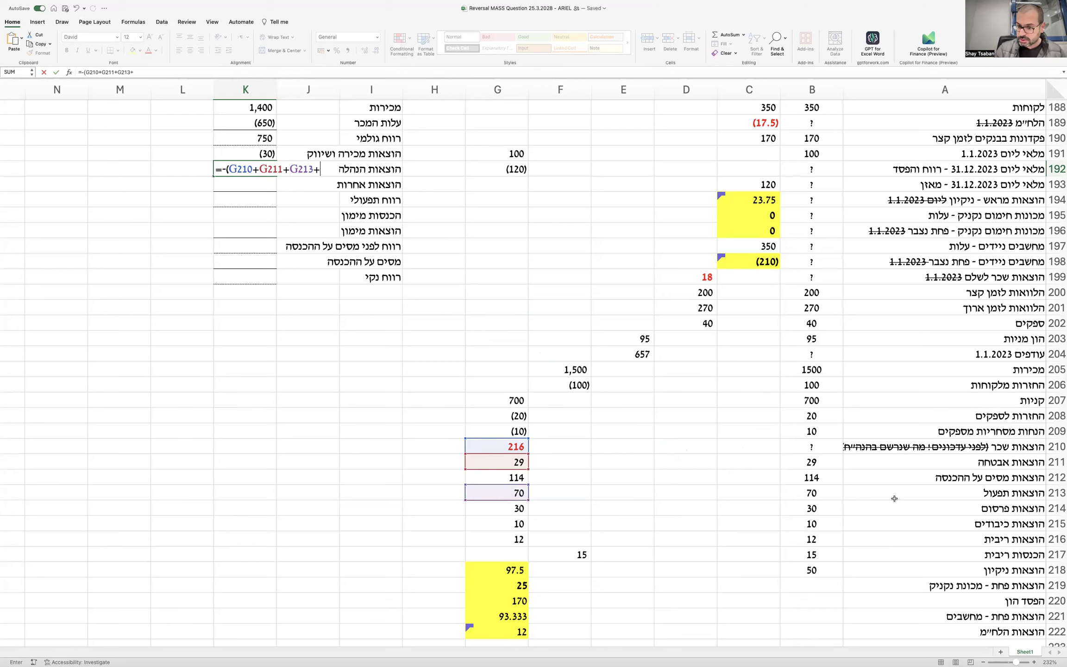
{"action": "left_click", "coordinate": [496, 507]}
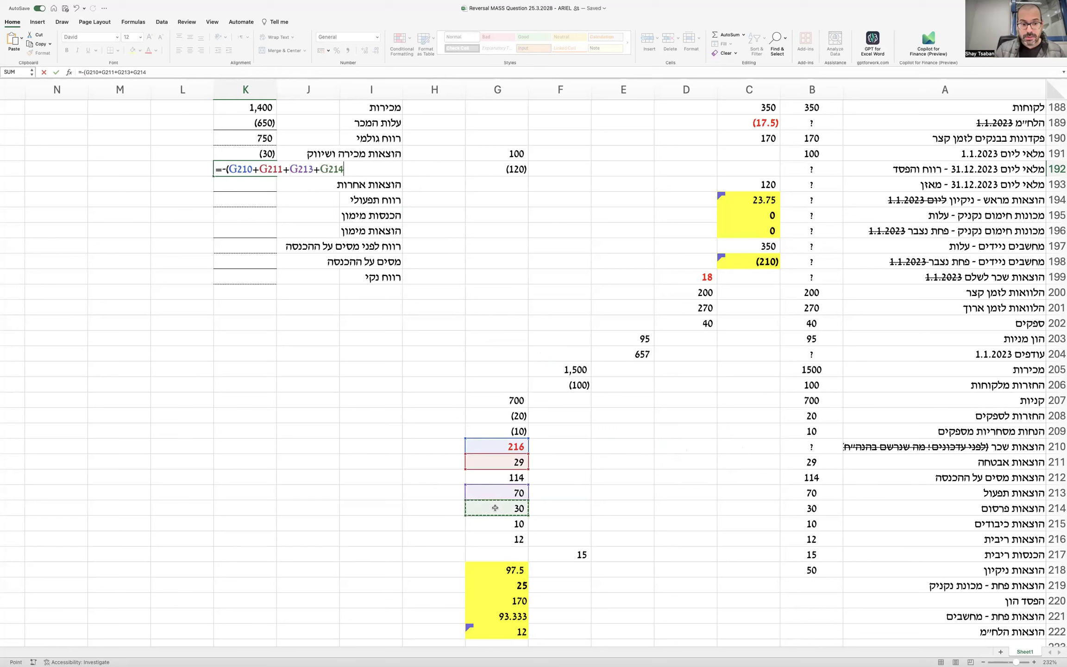
{"action": "type", "text": "+"}
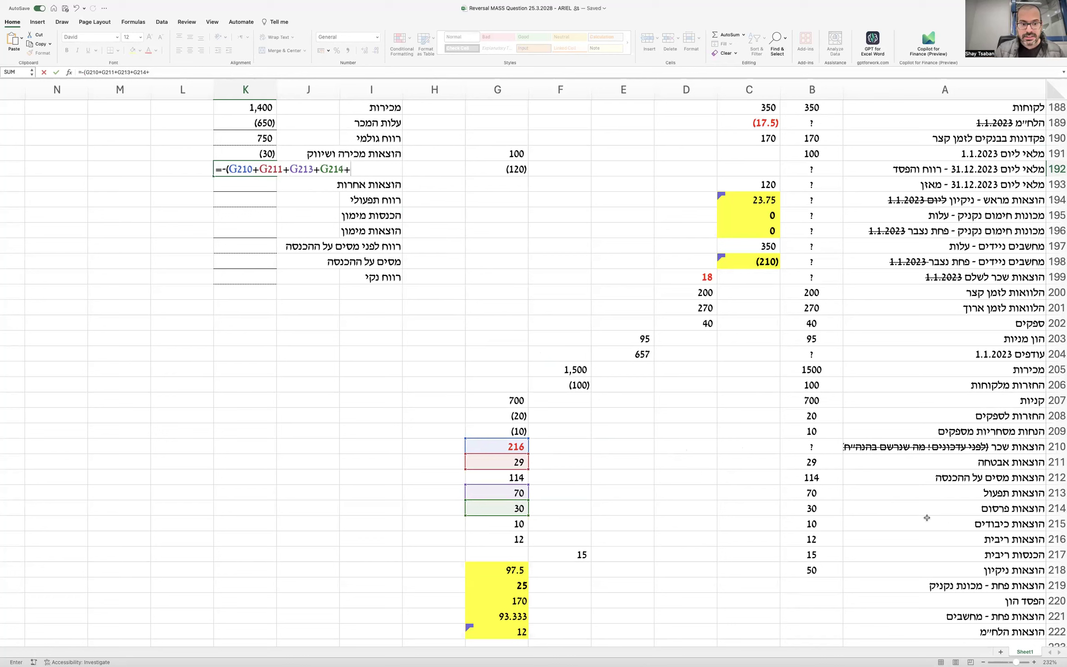
{"action": "left_click", "coordinate": [506, 517]}
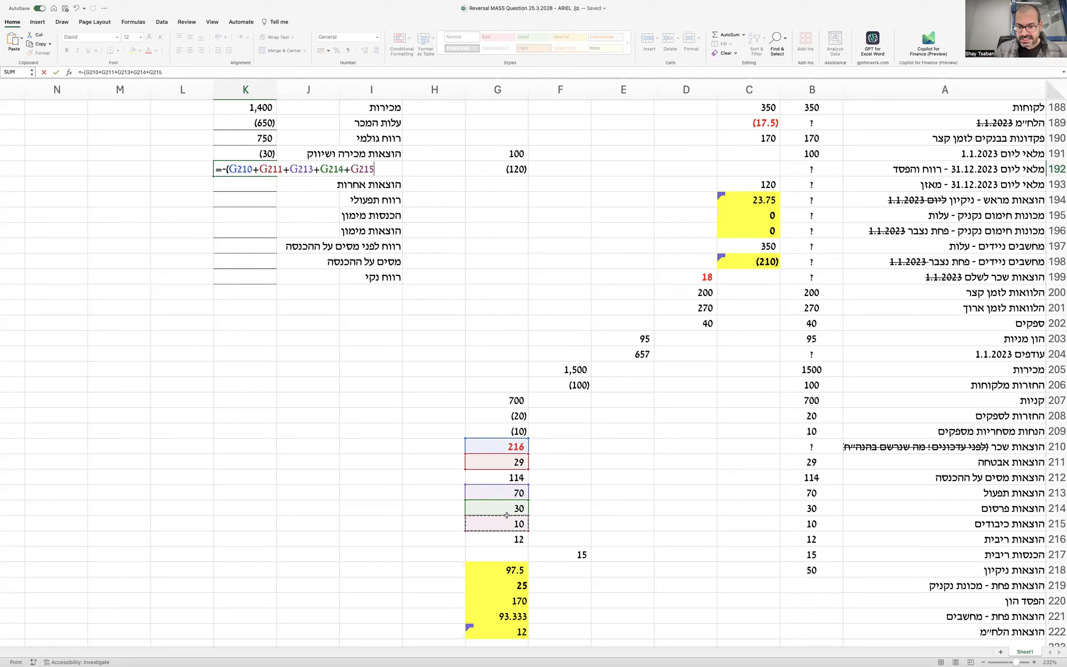
{"action": "key", "text": "BackSpace"}
{"action": "key", "text": "BackSpace"}
{"action": "key", "text": "BackSpace"}
{"action": "key", "text": "BackSpace"}
{"action": "key", "text": "BackSpace"}
{"action": "key", "text": "BackSpace"}
{"action": "key", "text": "BackSpace"}
{"action": "key", "text": "BackSpace"}
{"action": "key", "text": "BackSpace"}
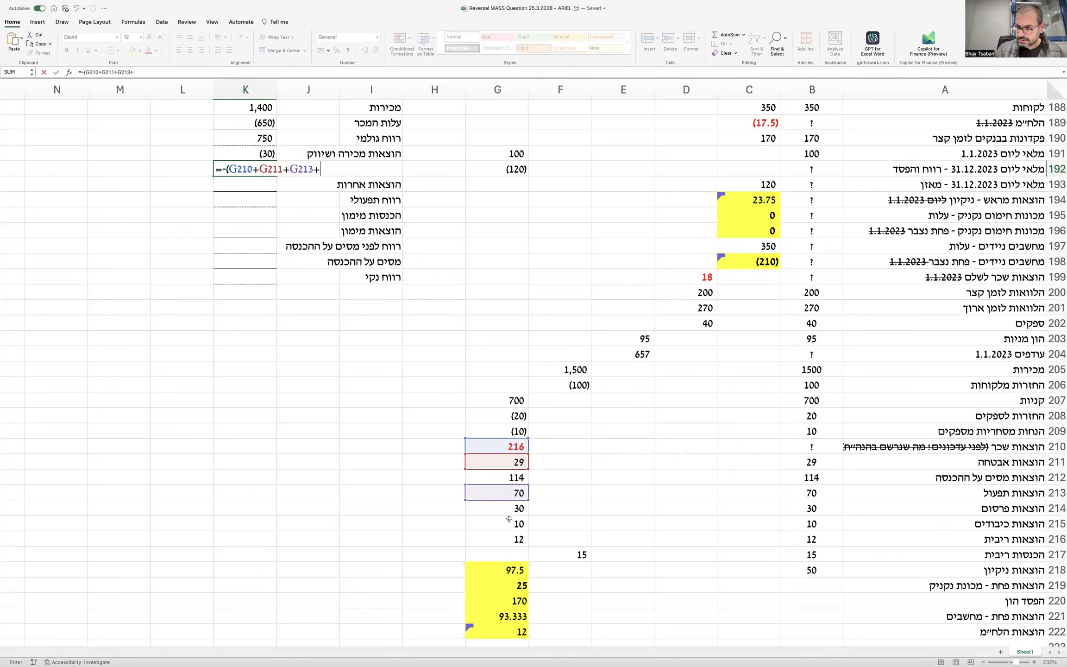
Complete the K192 formula by adding G215, G218, G219, G221 and G222 inside the negated parentheses
{"action": "left_click", "coordinate": [509, 518]}
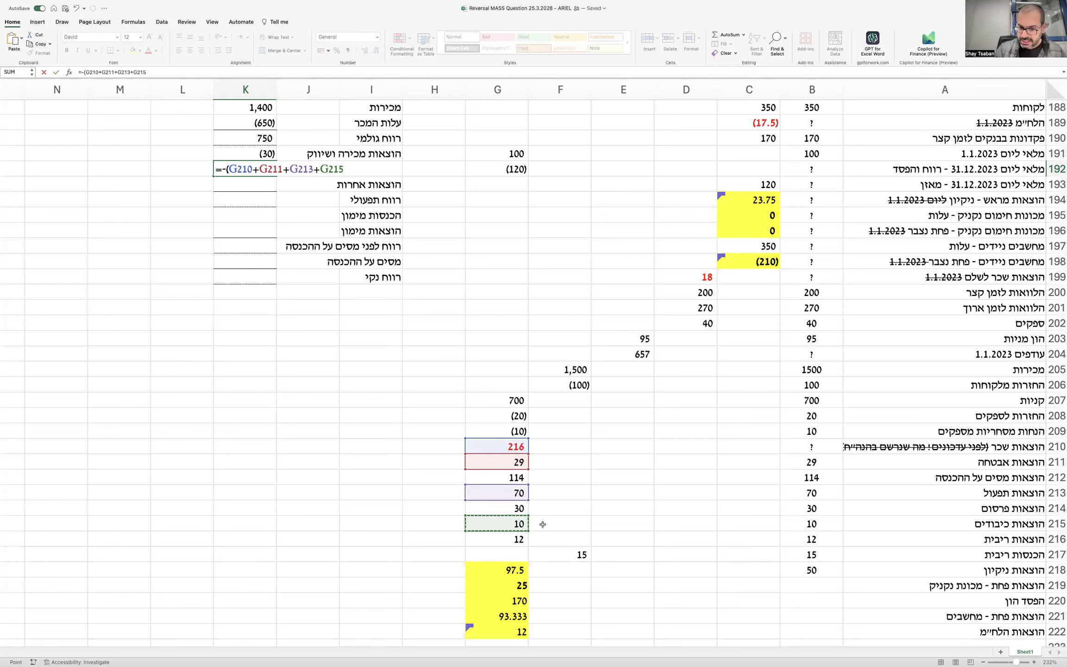
{"action": "type", "text": "+"}
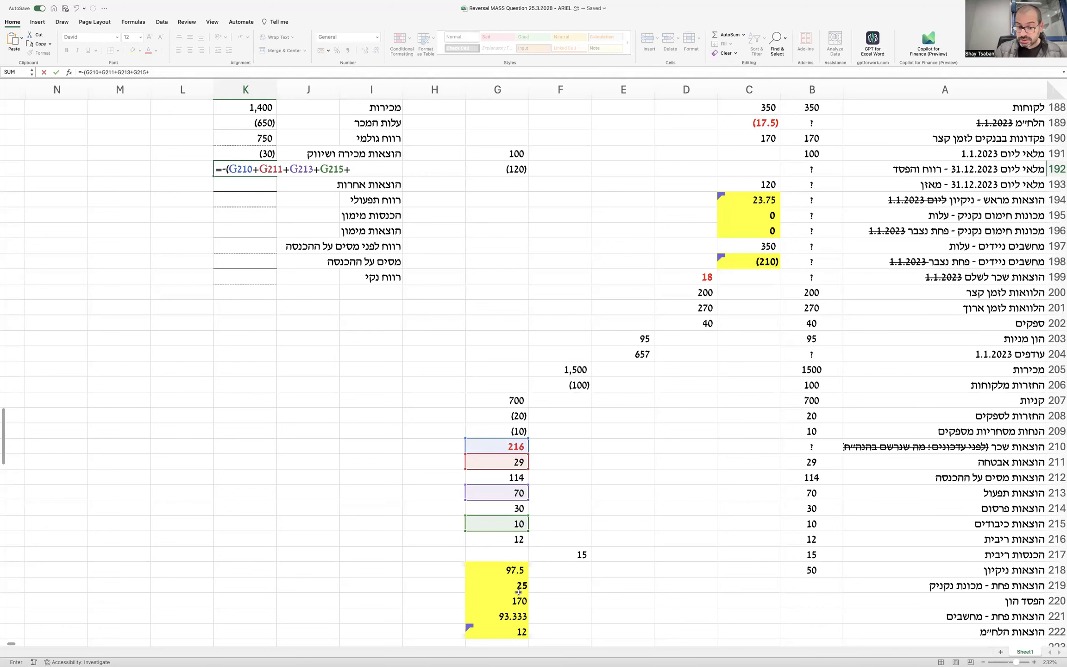
{"action": "left_click", "coordinate": [509, 569]}
{"action": "type", "text": "+"}
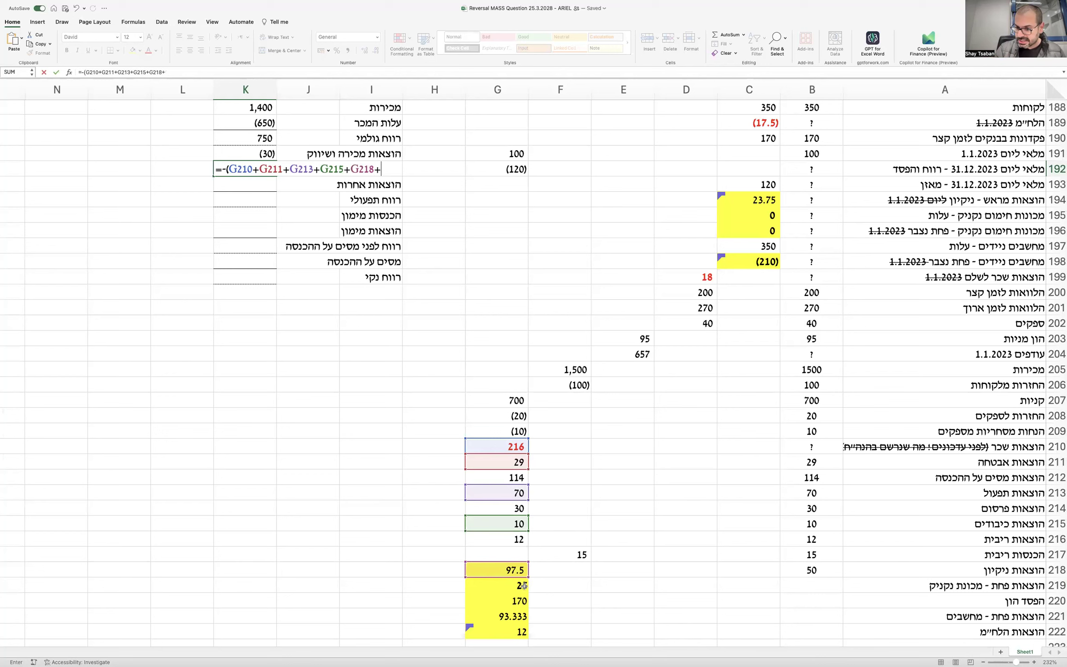
{"action": "left_click", "coordinate": [524, 586]}
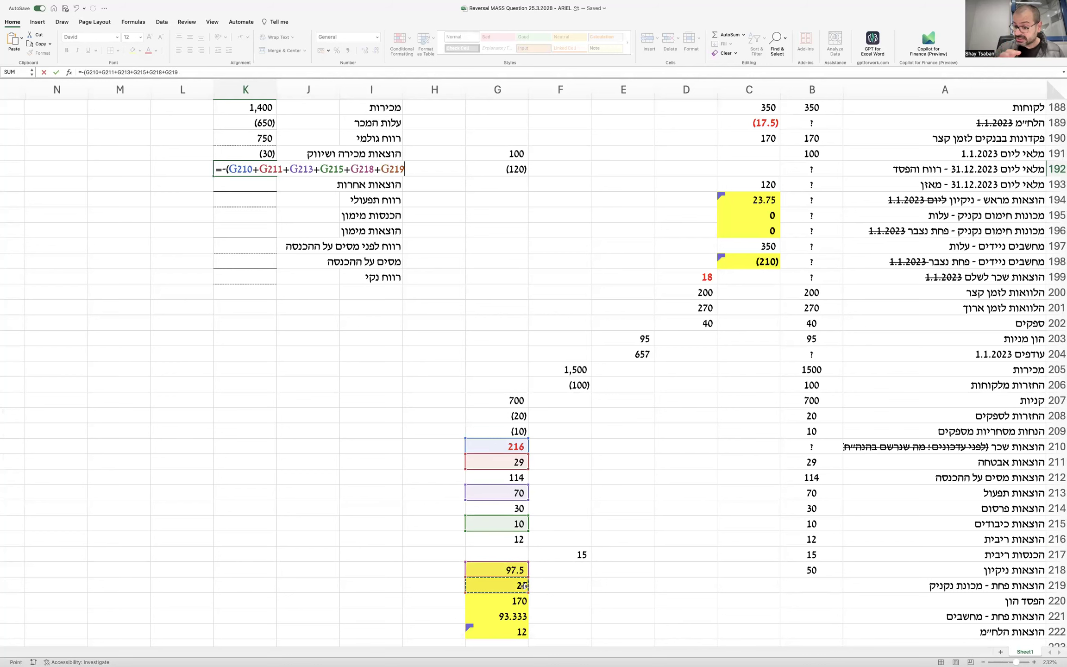
{"action": "type", "text": "+"}
{"action": "left_click", "coordinate": [504, 614]}
{"action": "type", "text": "+"}
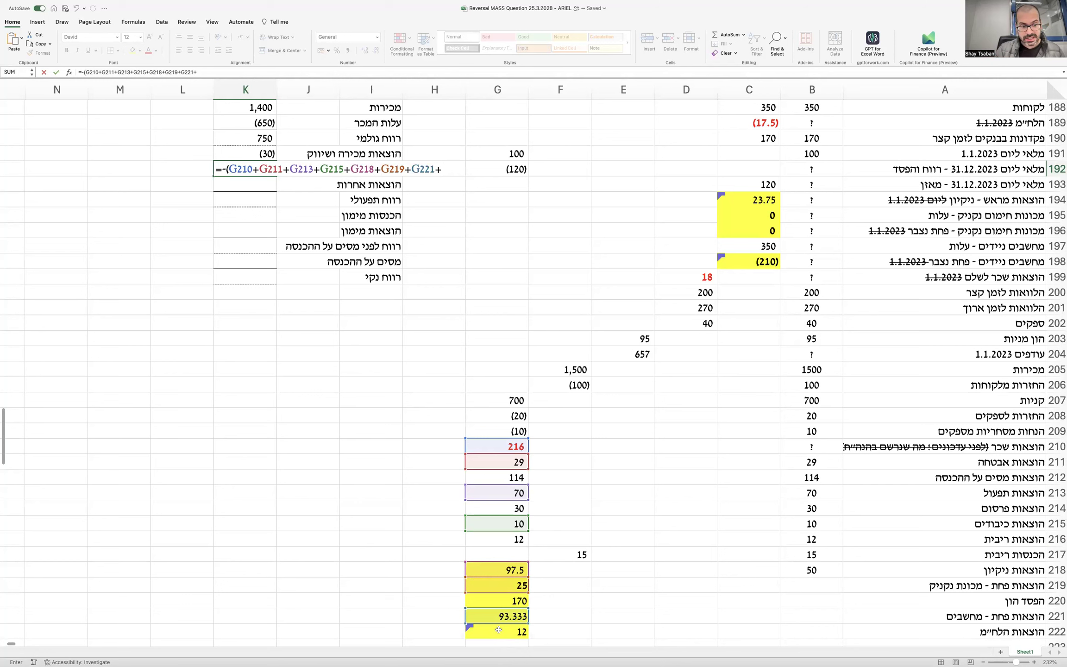
{"action": "left_click", "coordinate": [498, 628]}
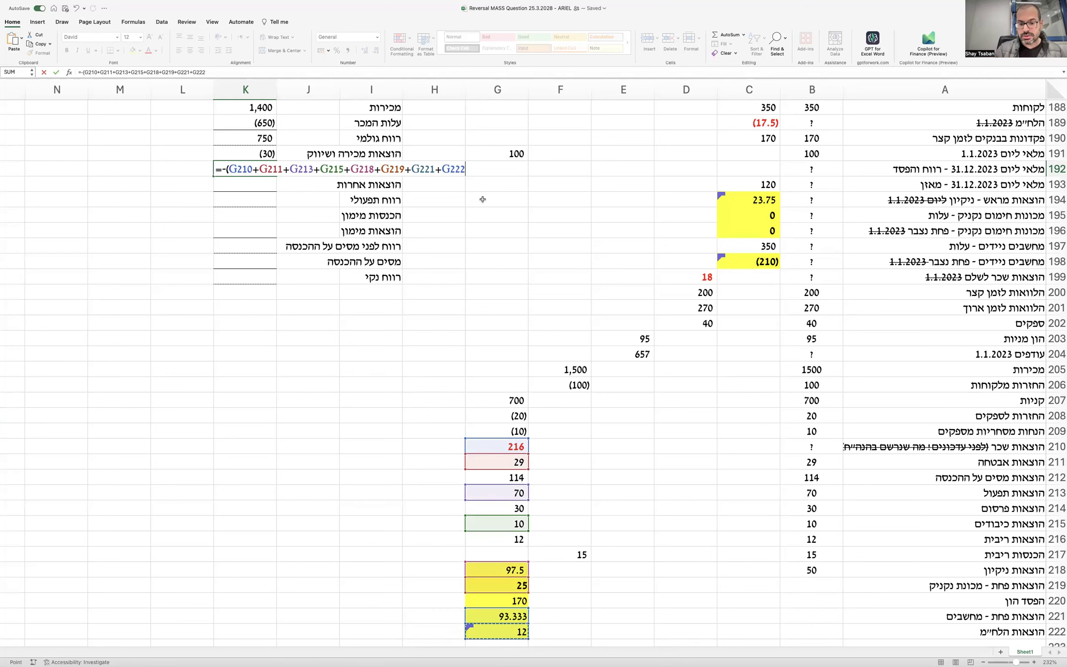
{"action": "left_click", "coordinate": [468, 170]}
{"action": "key", "text": "BackSpace"}
{"action": "type", "text": ")"}
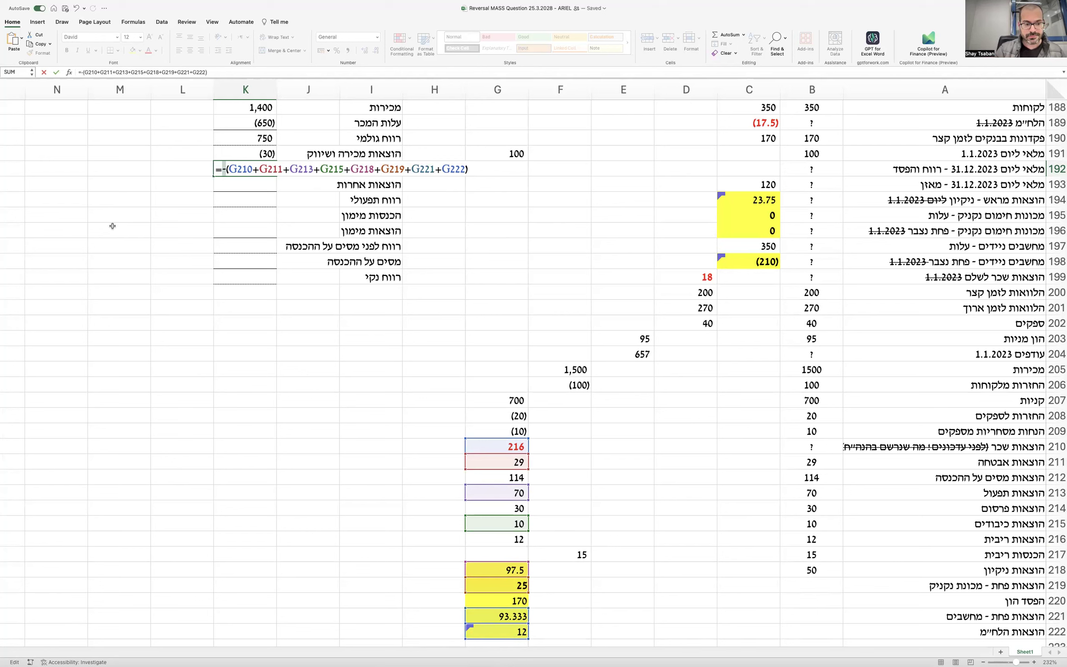
{"action": "key", "text": "Return"}
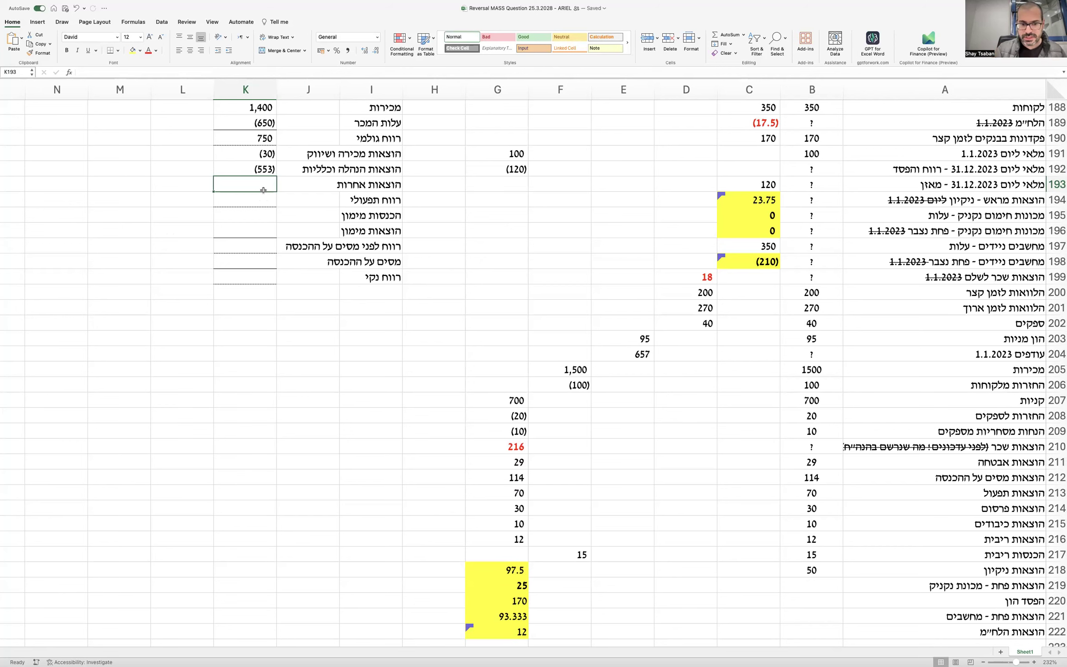
Link other expenses in K193 to the capital loss with the formula =-G220
{"action": "scroll", "coordinate": [305, 189], "scroll_direction": "up", "scroll_amount": 3}
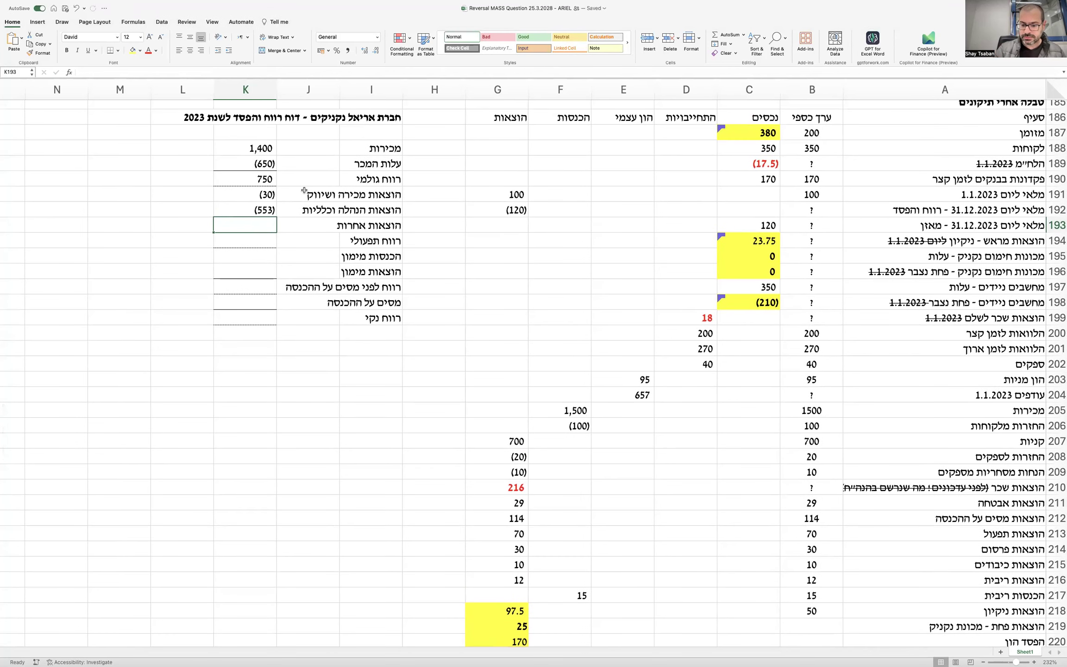
{"action": "type", "text": "="}
{"action": "scroll", "coordinate": [369, 336], "scroll_direction": "down", "scroll_amount": 5}
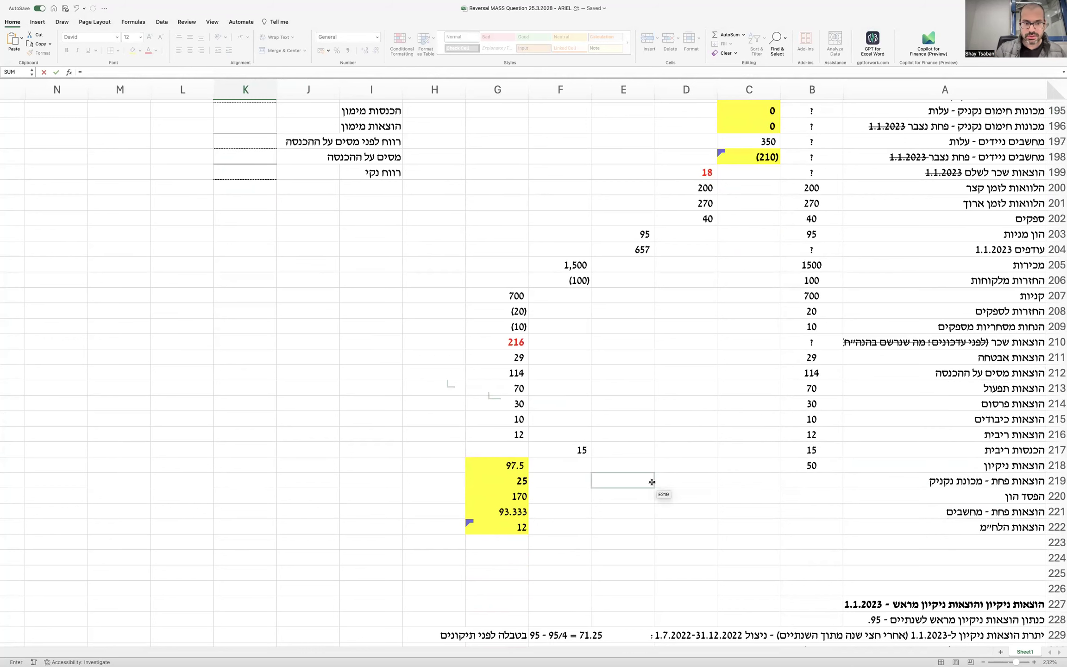
{"action": "key", "text": "Escape"}
{"action": "scroll", "coordinate": [375, 419], "scroll_direction": "up", "scroll_amount": 5}
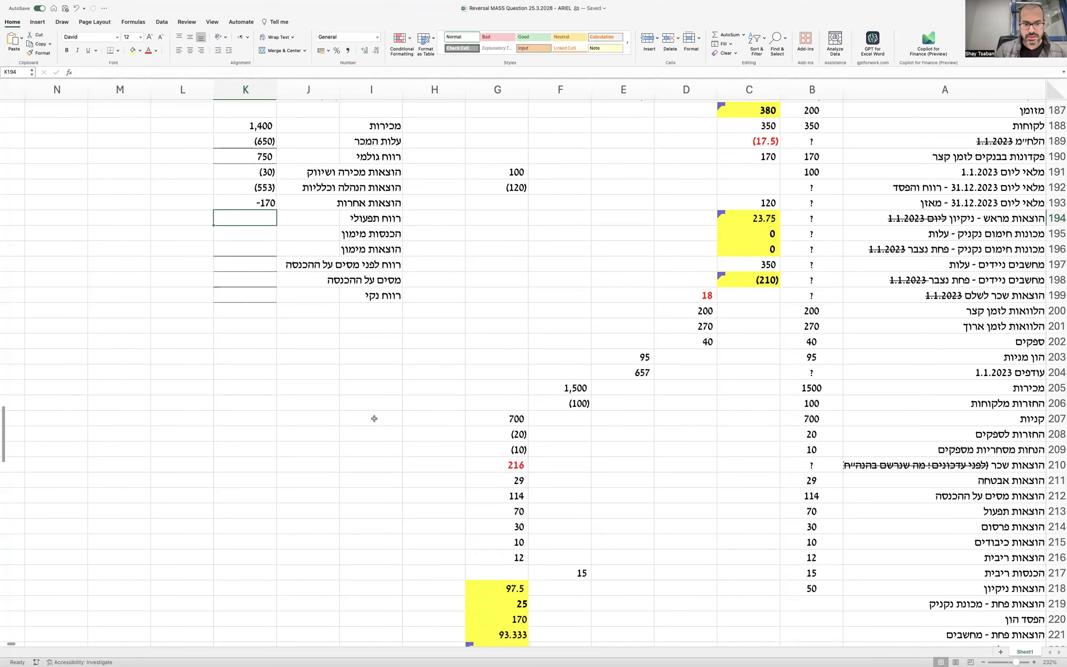
Copy the number format of K192 to the other expenses amount in K193
{"action": "left_click", "coordinate": [262, 220]}
{"action": "left_click", "coordinate": [40, 52]}
{"action": "left_click", "coordinate": [261, 236]}
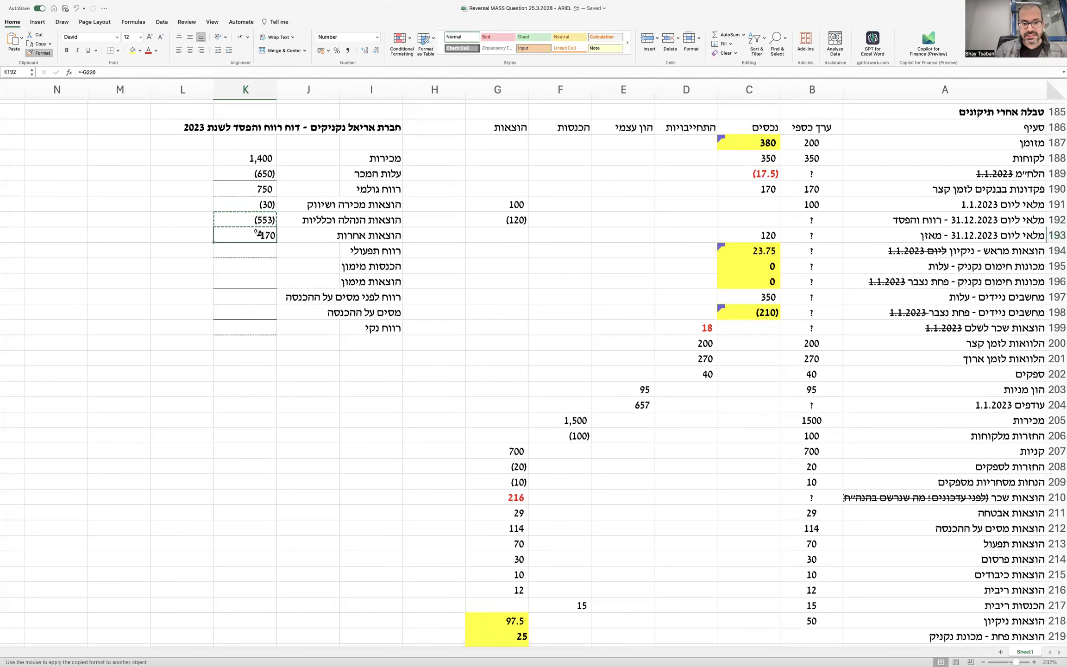
Calculate operating profit in K194 with the formula =sum(K190:K193)
{"action": "left_click", "coordinate": [258, 248]}
{"action": "type", "text": "="}
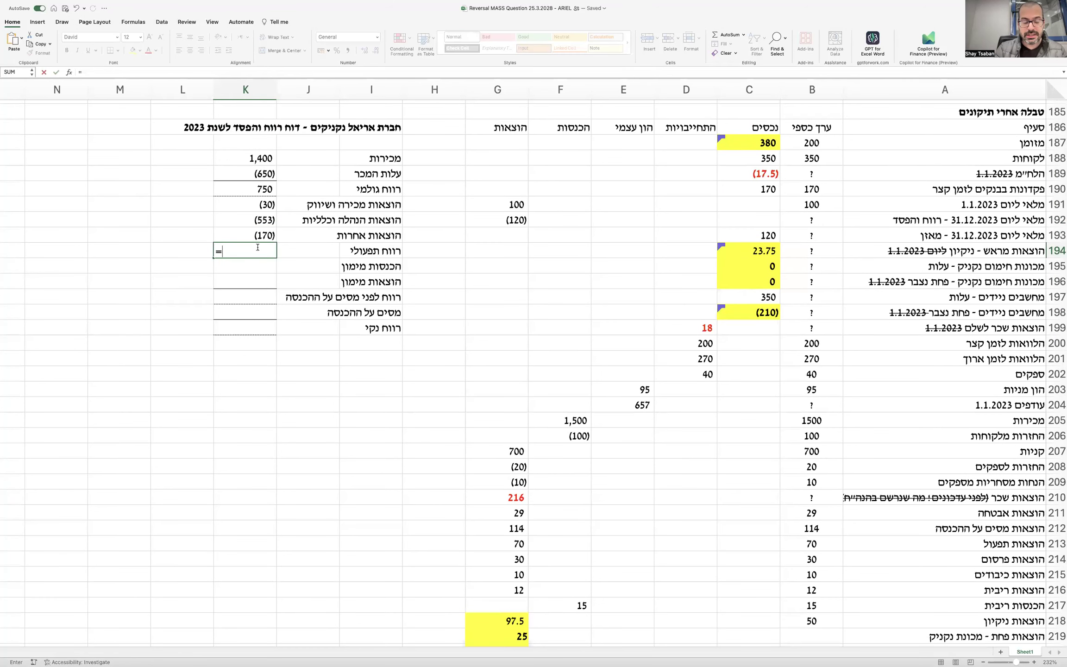
{"action": "type", "text": "sum("}
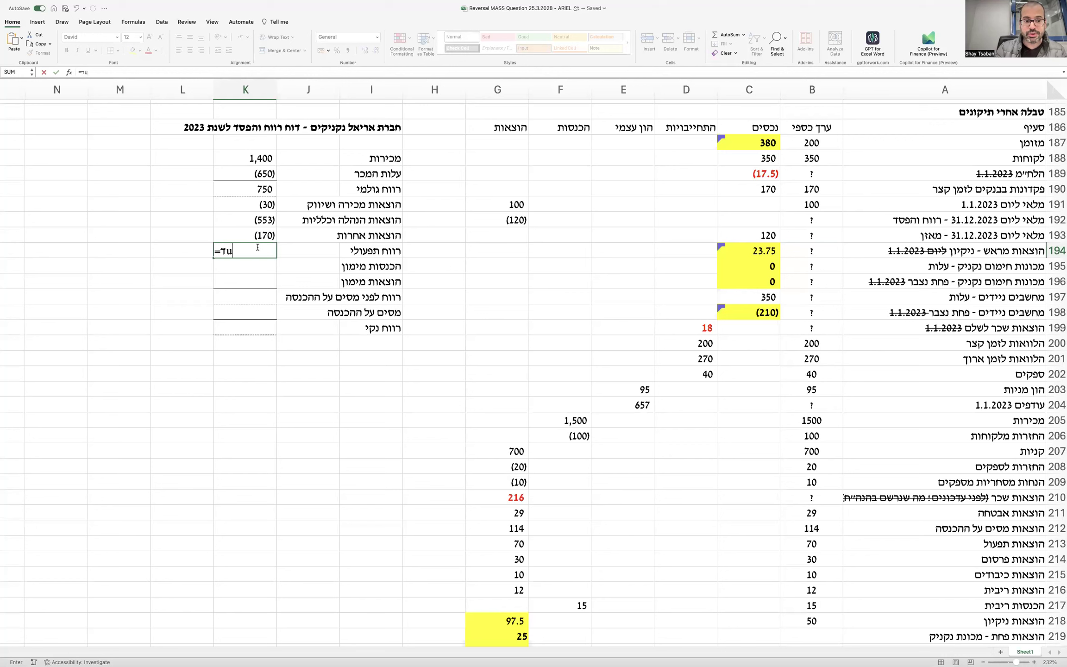
{"action": "key", "text": "Up"}
{"action": "key", "text": "Up"}
{"action": "key", "text": "Up"}
{"action": "key", "text": "Up"}
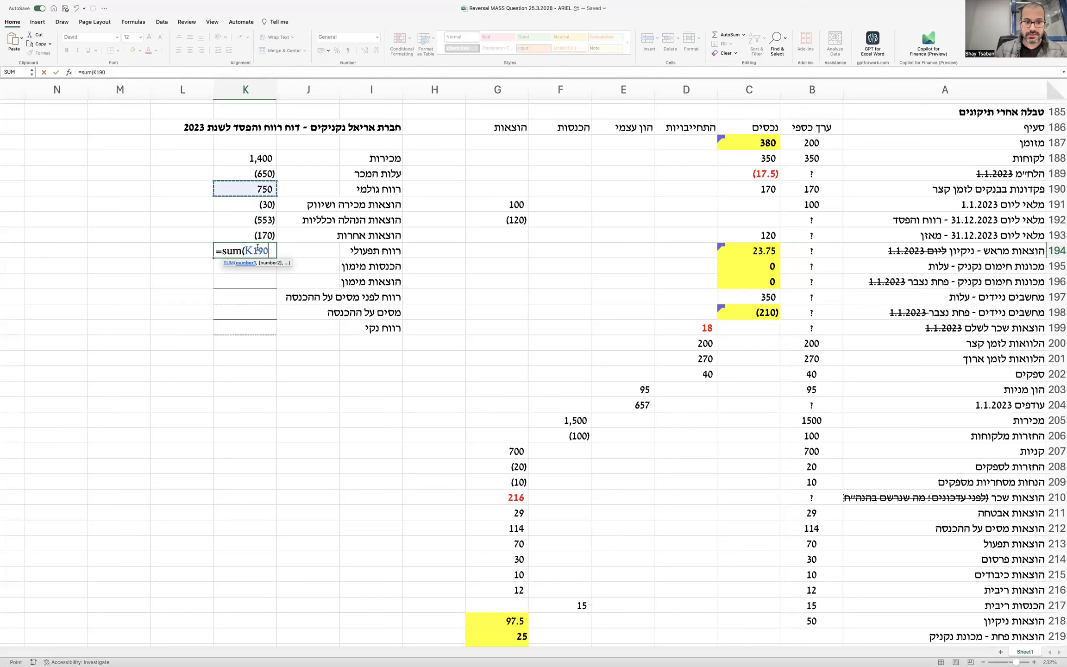
{"action": "key", "text": "shift+Down"}
{"action": "key", "text": "shift+Down"}
{"action": "key", "text": "shift+Down"}
{"action": "type", "text": ")"}
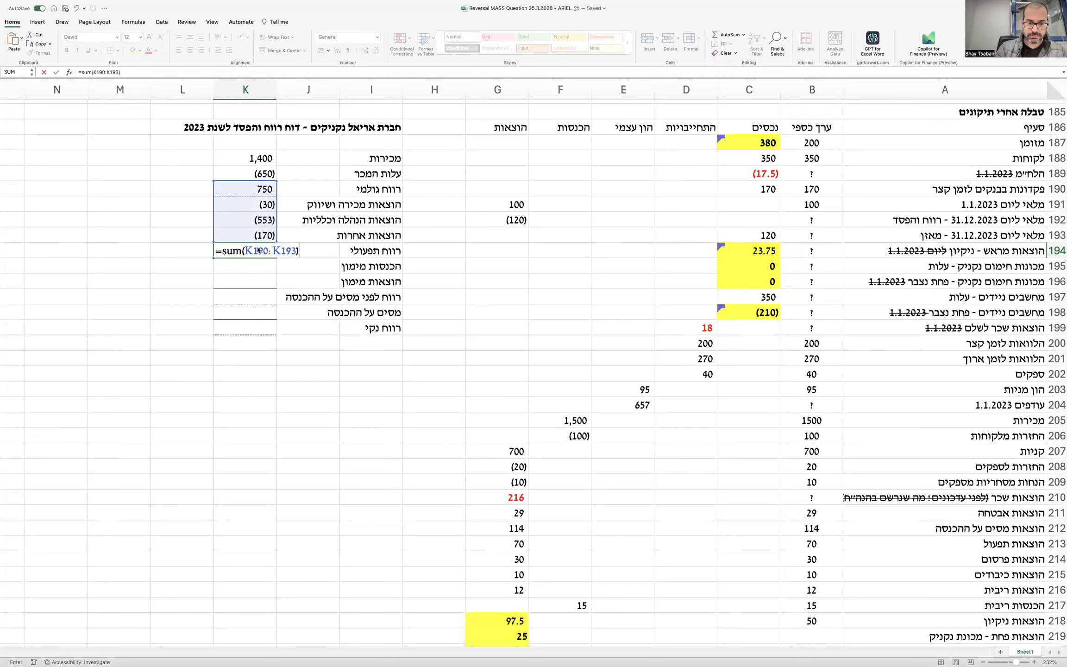
{"action": "key", "text": "Return"}
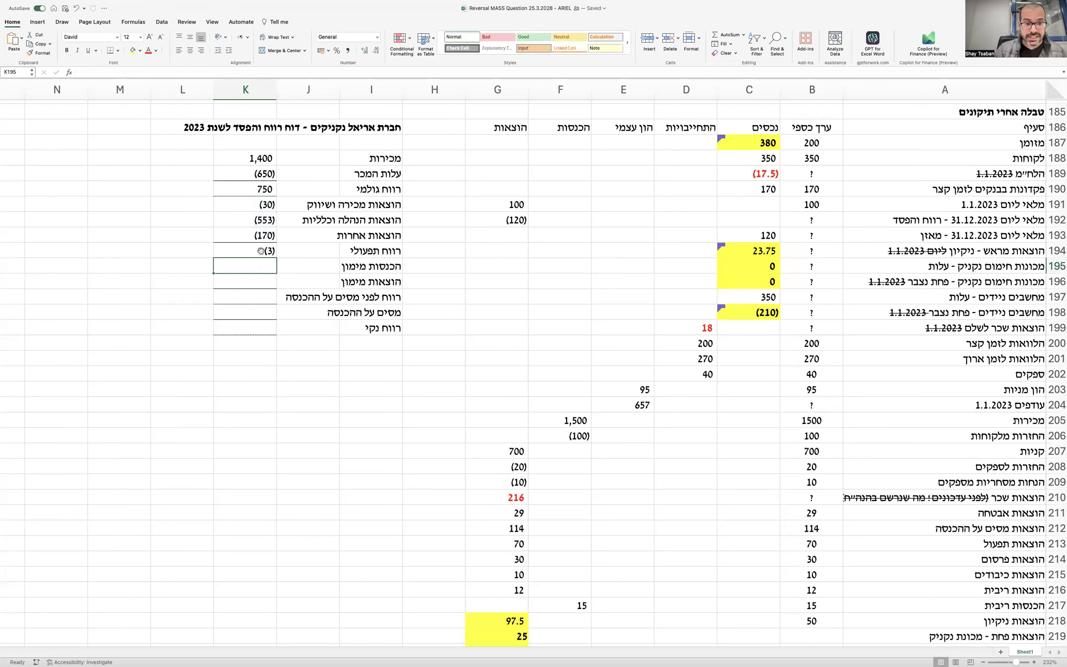
{"action": "double_click", "coordinate": [261, 250]}
{"action": "key", "text": "Return"}
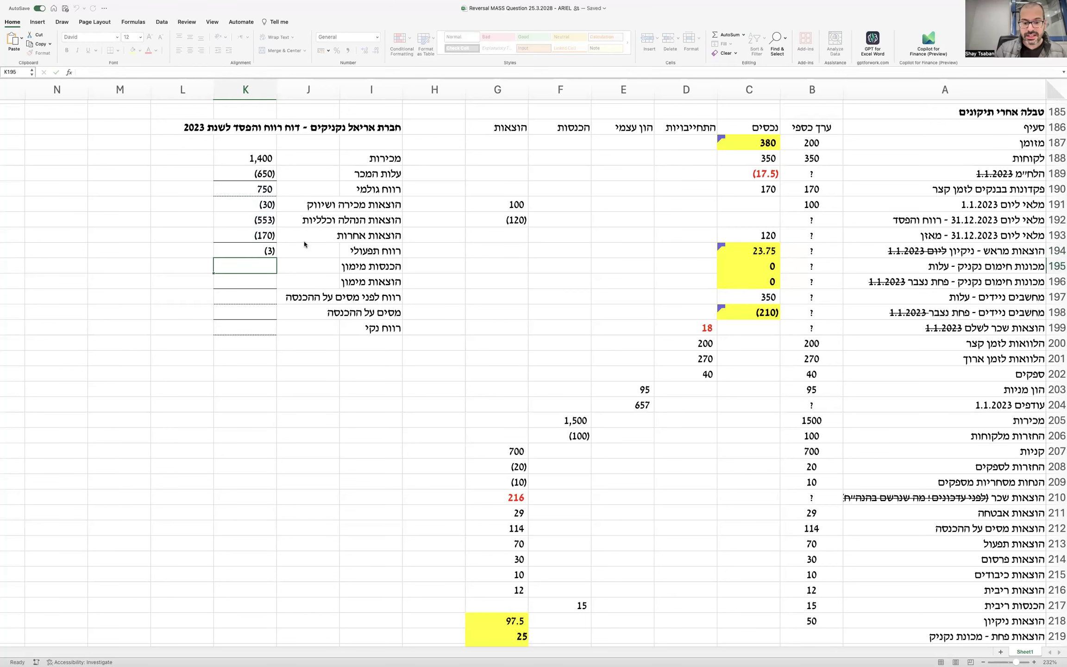
Link finance income in K195 to the interest income amount with the formula =F217
{"action": "scroll", "coordinate": [389, 332], "scroll_direction": "down", "scroll_amount": 1}
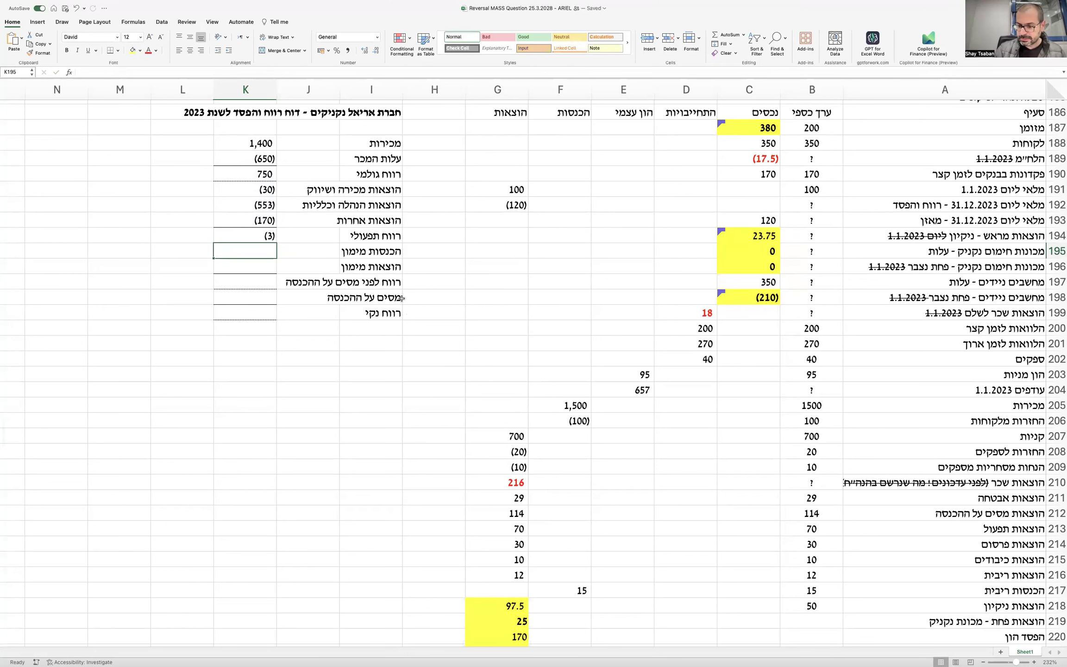
{"action": "type", "text": "="}
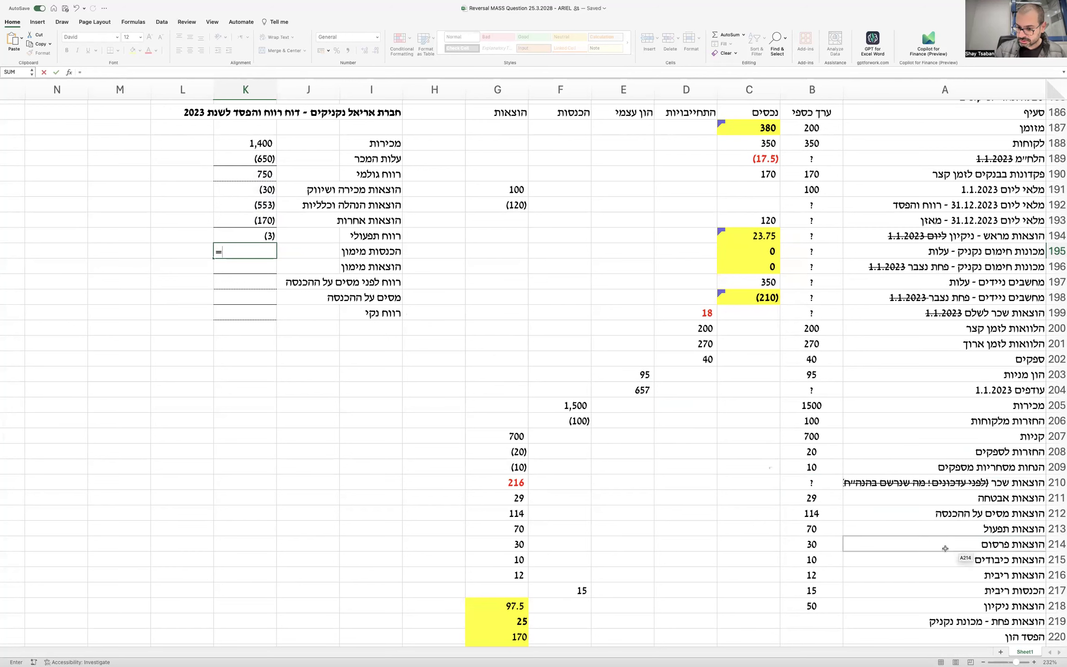
{"action": "left_click", "coordinate": [555, 595]}
{"action": "key", "text": "Return"}
Link finance expenses in K196 to the interest expense with the formula =-G216
{"action": "type", "text": "="}
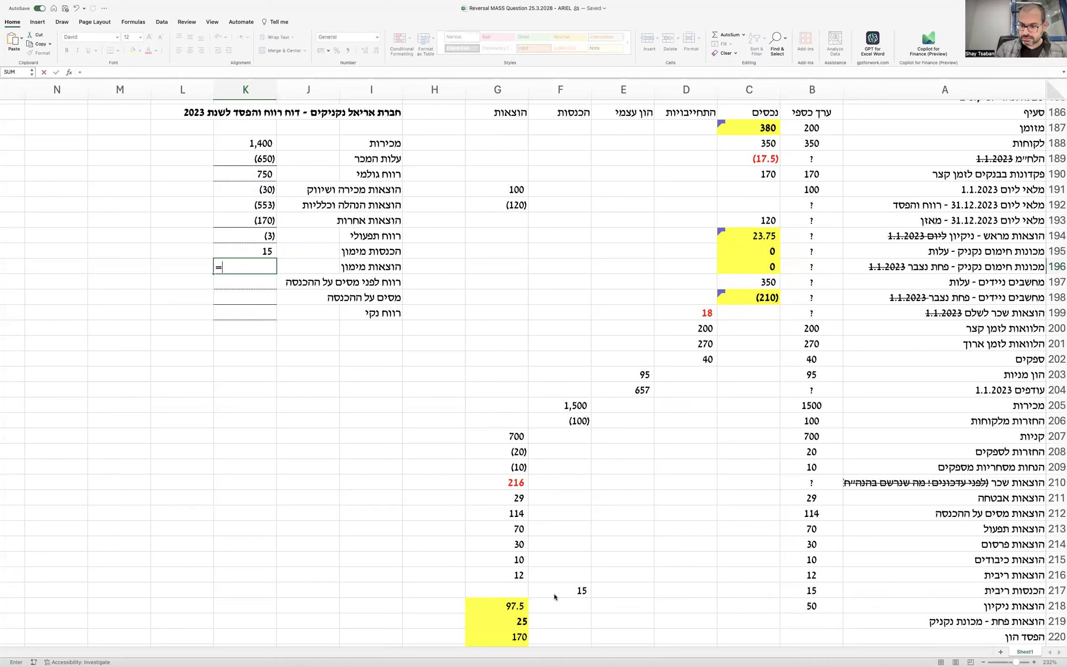
{"action": "type", "text": "-"}
{"action": "left_click", "coordinate": [519, 576]}
{"action": "key", "text": "Return"}
Calculate profit before income taxes in K197 with the formula =K194+K196+K195
{"action": "type", "text": "="}
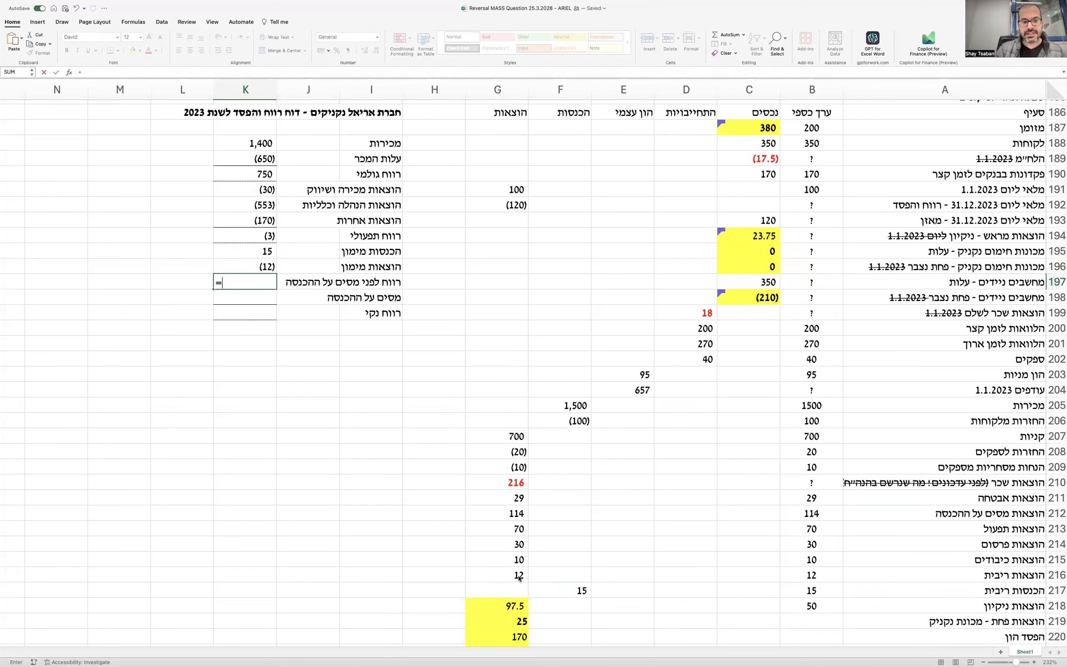
{"action": "key", "text": "Up"}
{"action": "key", "text": "Up"}
{"action": "key", "text": "Up"}
{"action": "type", "text": "+"}
{"action": "key", "text": "Up"}
{"action": "key", "text": "Up"}
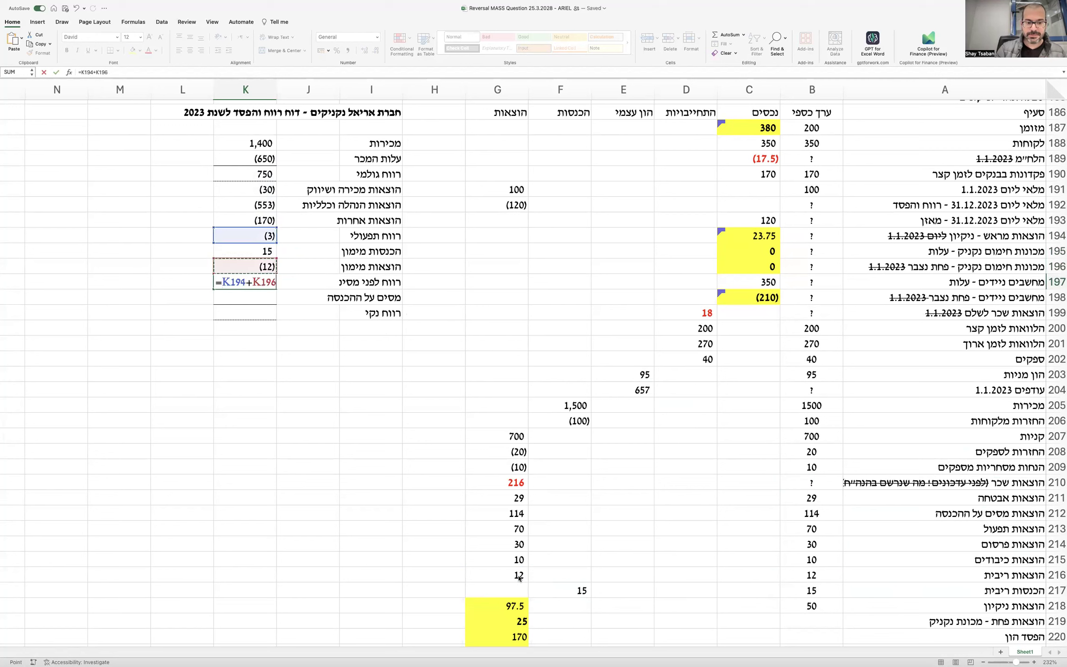
{"action": "type", "text": "+"}
{"action": "key", "text": "Up"}
{"action": "key", "text": "Return"}
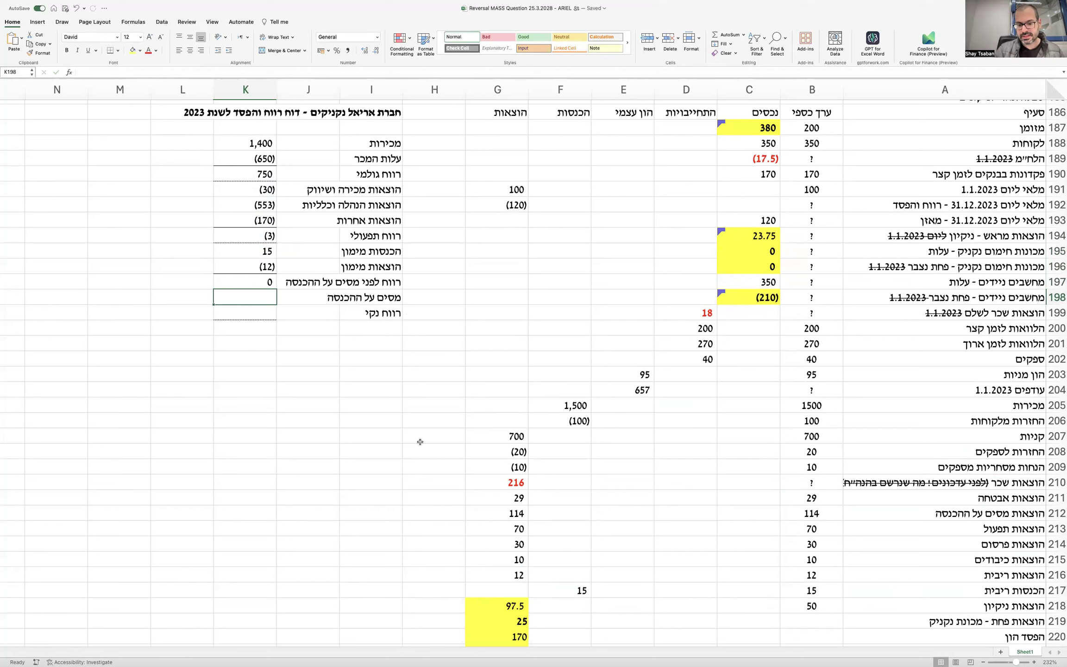
Link income taxes in K198 to the income tax expense with the formula =-G212
{"action": "left_click", "coordinate": [513, 511]}
{"action": "left_click", "coordinate": [255, 294]}
{"action": "type", "text": "=-"}
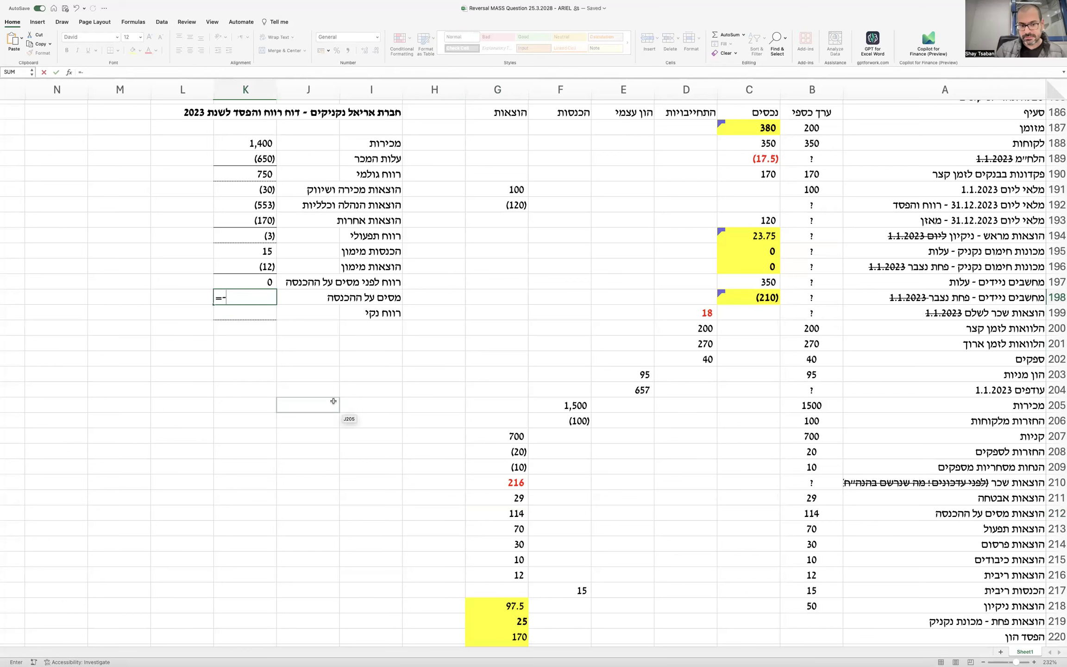
{"action": "left_click", "coordinate": [503, 514]}
{"action": "key", "text": "Return"}
Change the net profit label in I199 to הפסד נקי
{"action": "double_click", "coordinate": [383, 313]}
{"action": "double_click", "coordinate": [384, 312]}
{"action": "type", "text": "v"}
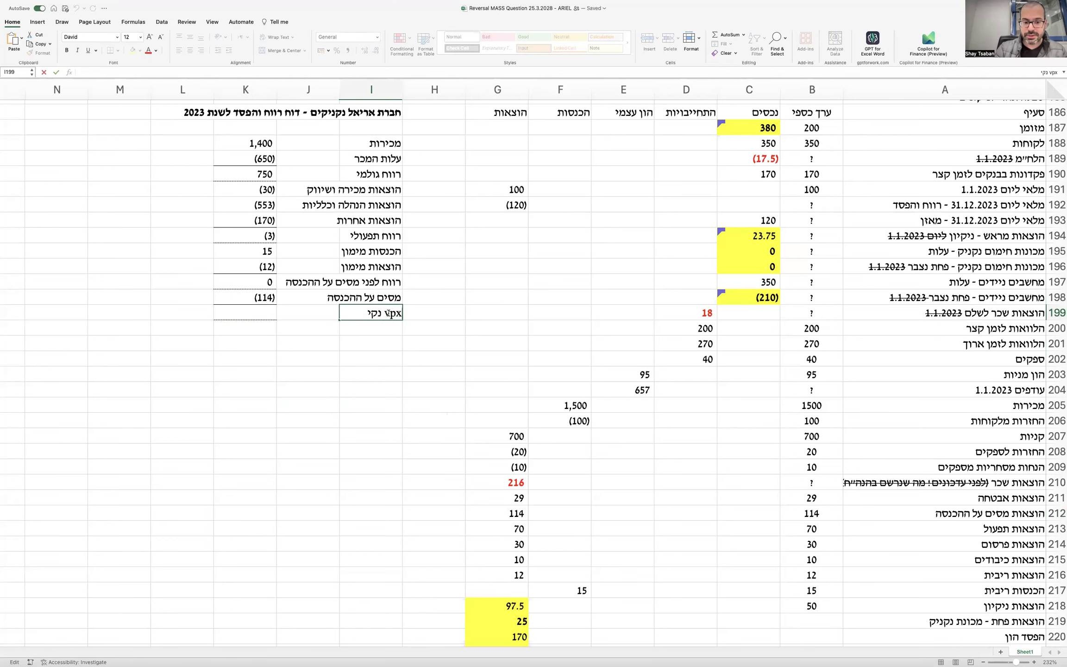
{"action": "key", "text": "BackSpace"}
{"action": "type", "text": "הפסד"}
{"action": "key", "text": "Tab"}
Calculate the net loss in K199 with the formula =K197+K198
{"action": "key", "text": "Tab"}
{"action": "type", "text": "="}
{"action": "key", "text": "Up"}
{"action": "key", "text": "Up"}
{"action": "type", "text": "+"}
{"action": "key", "text": "Up"}
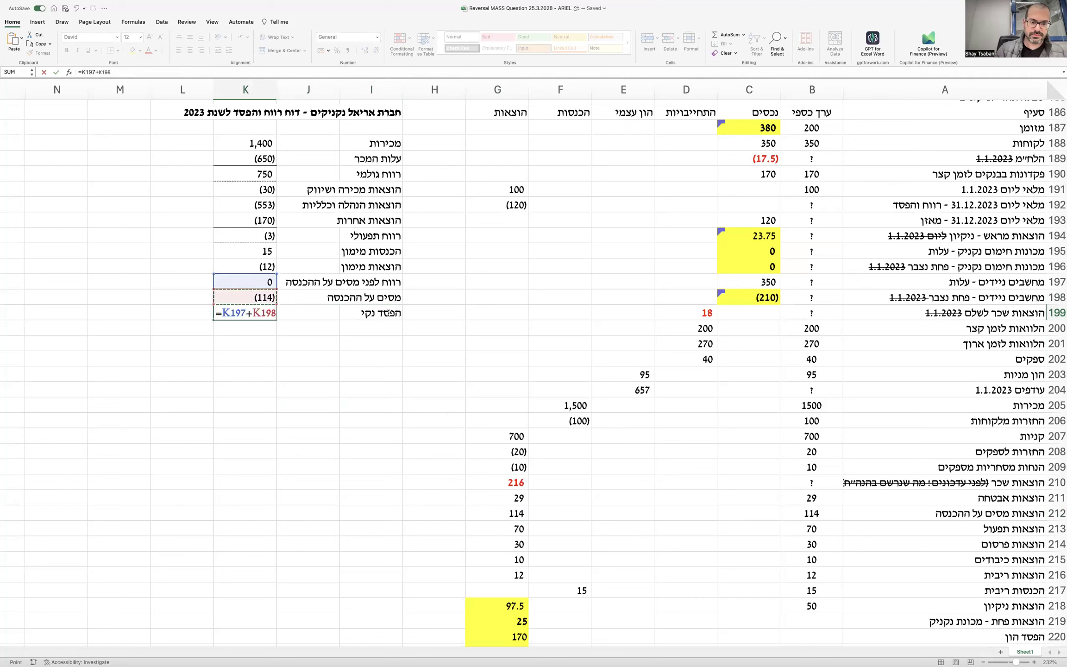
{"action": "key", "text": "Return"}
{"action": "left_click", "coordinate": [337, 390]}
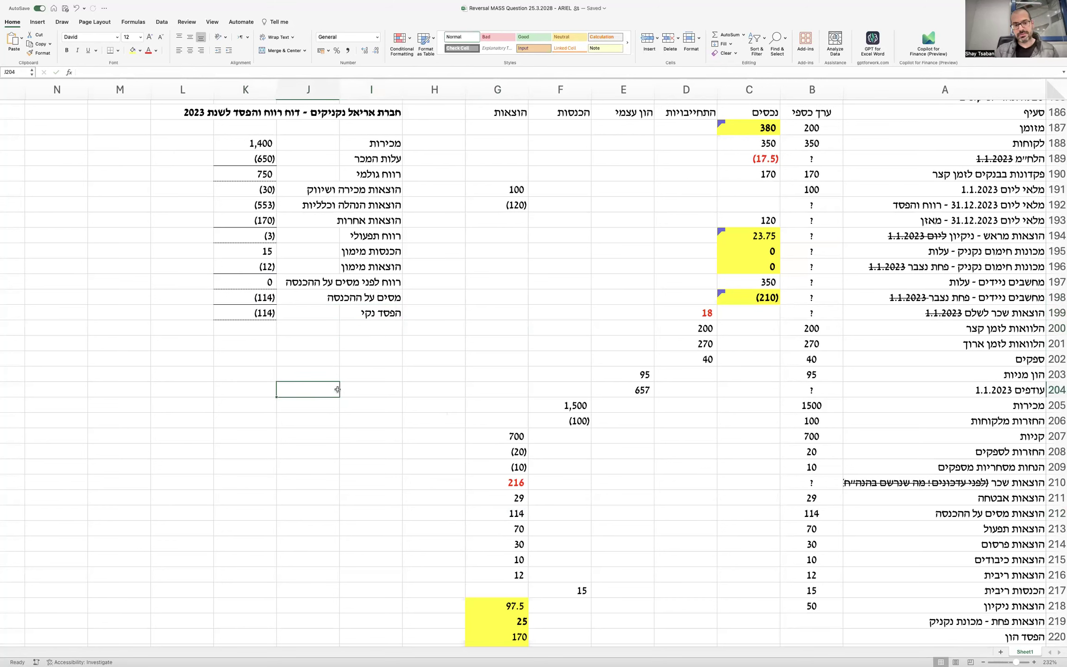